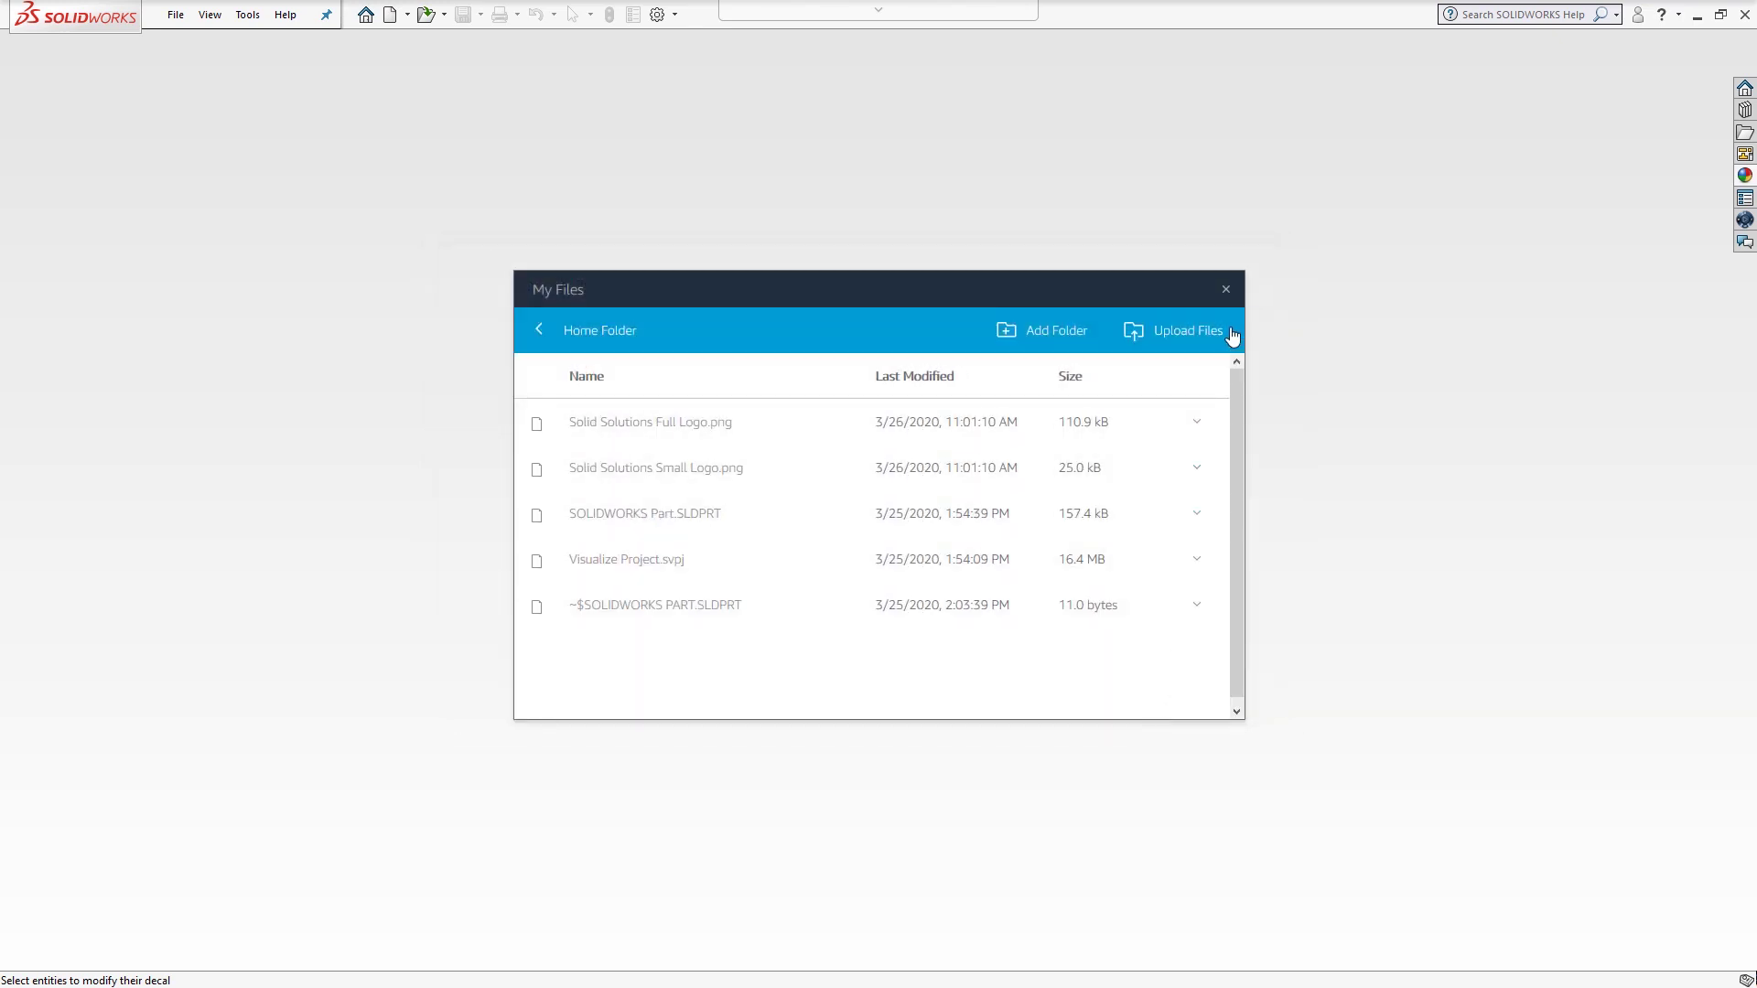
Step: Close the file upload window and open the SWPR-Rolling Cooler assembly from the recent documents
click(1226, 289)
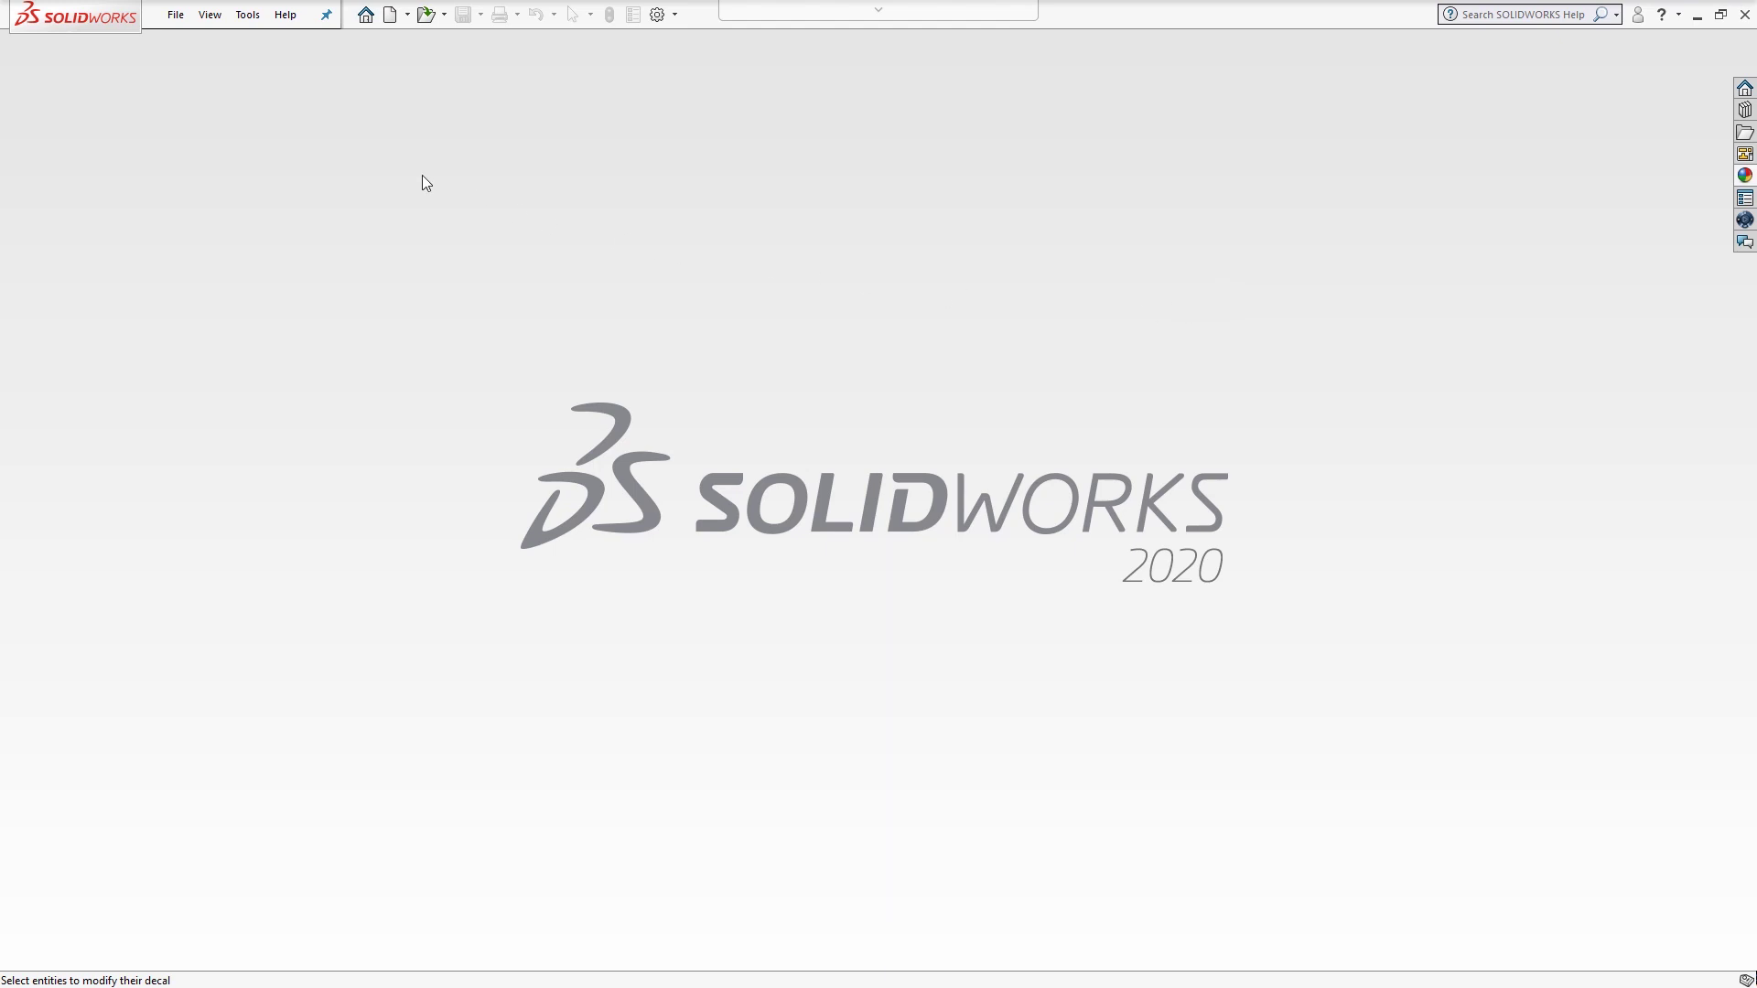
click(177, 16)
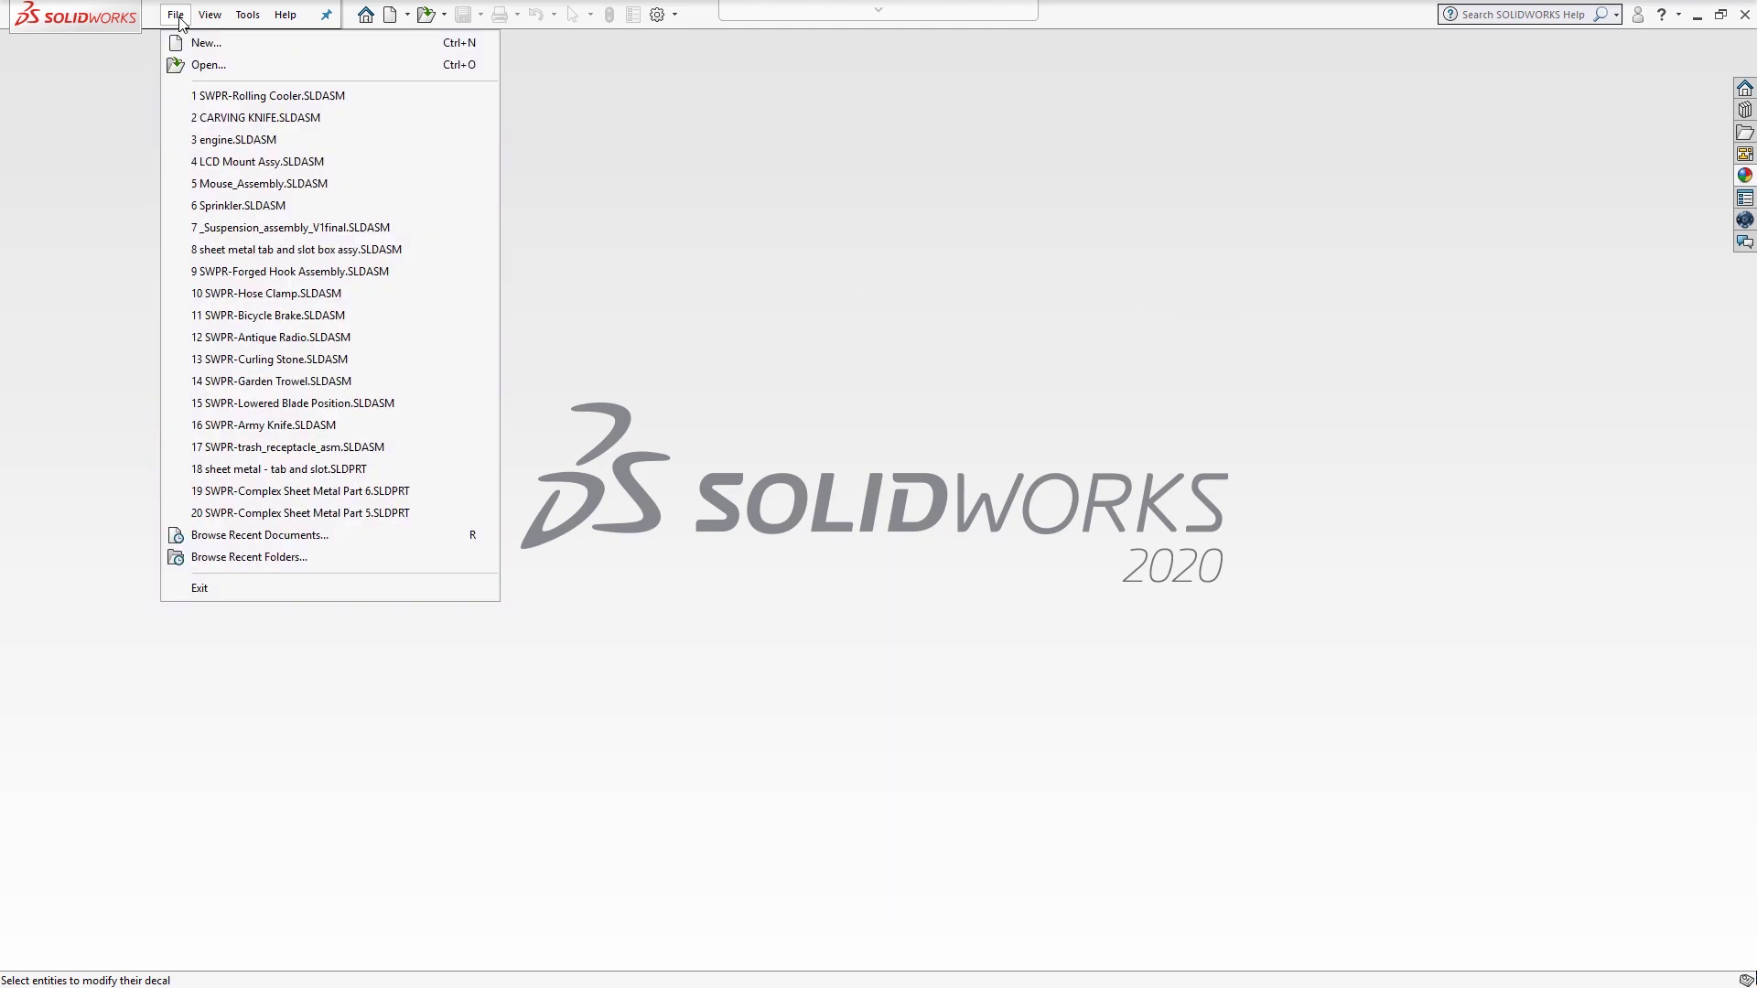
click(264, 536)
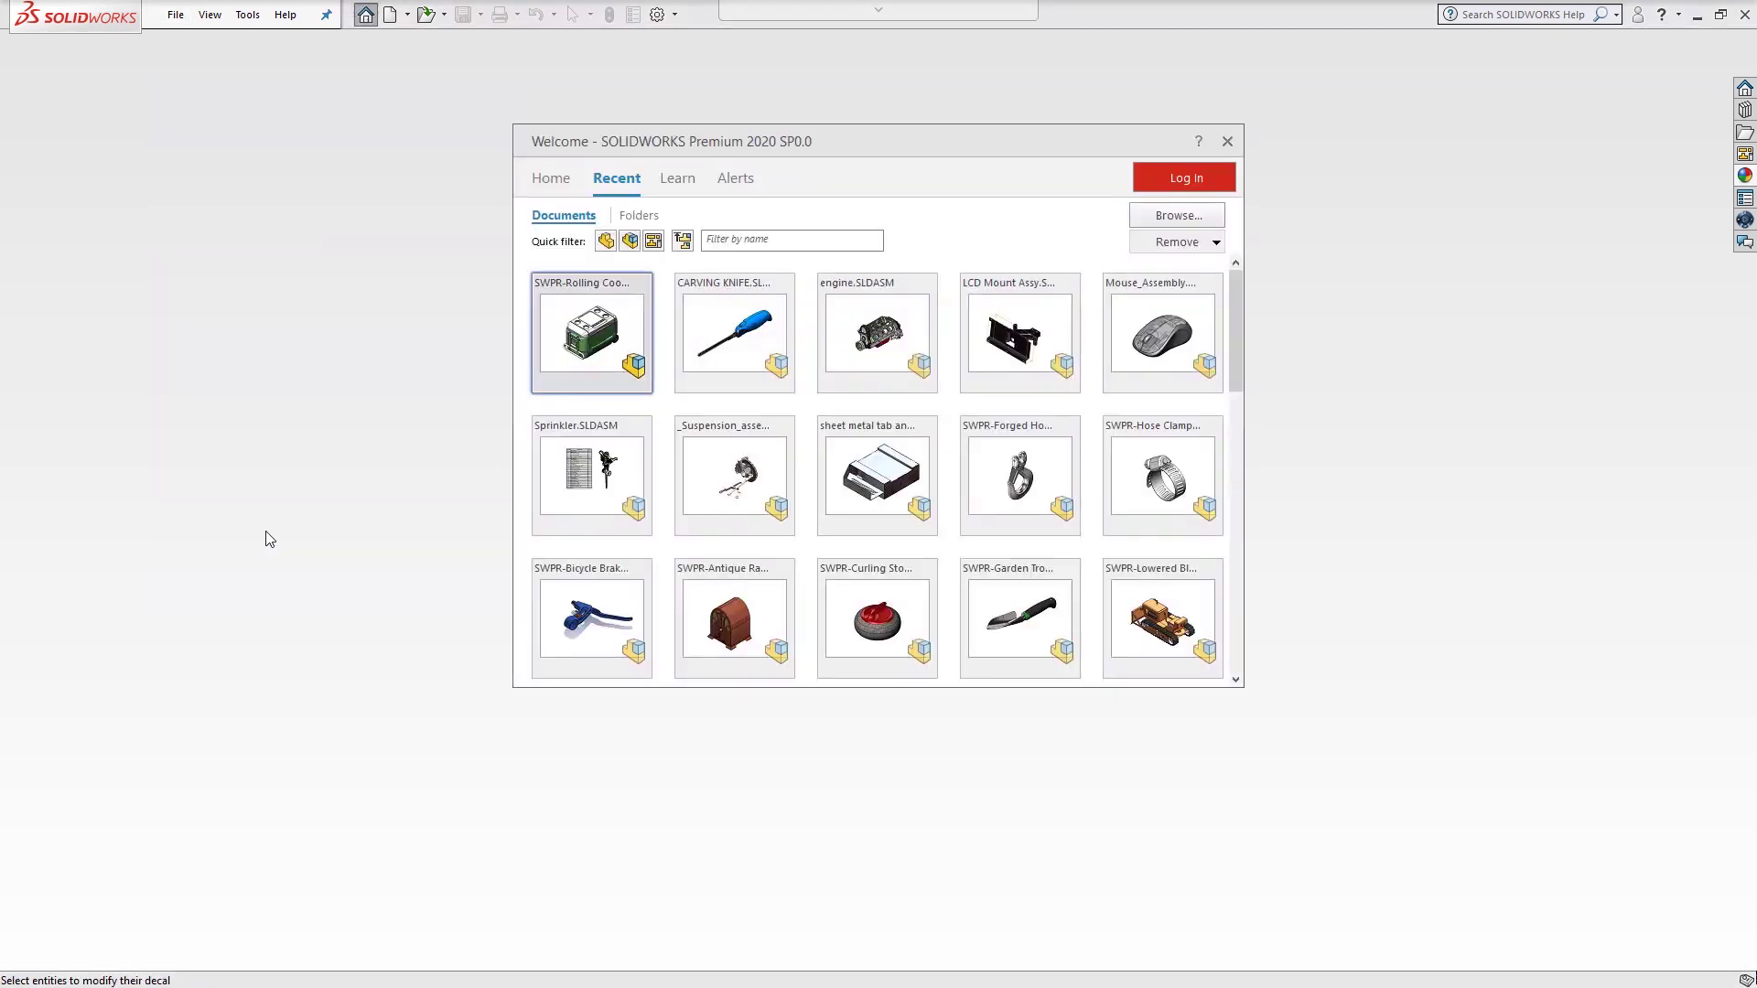
click(598, 366)
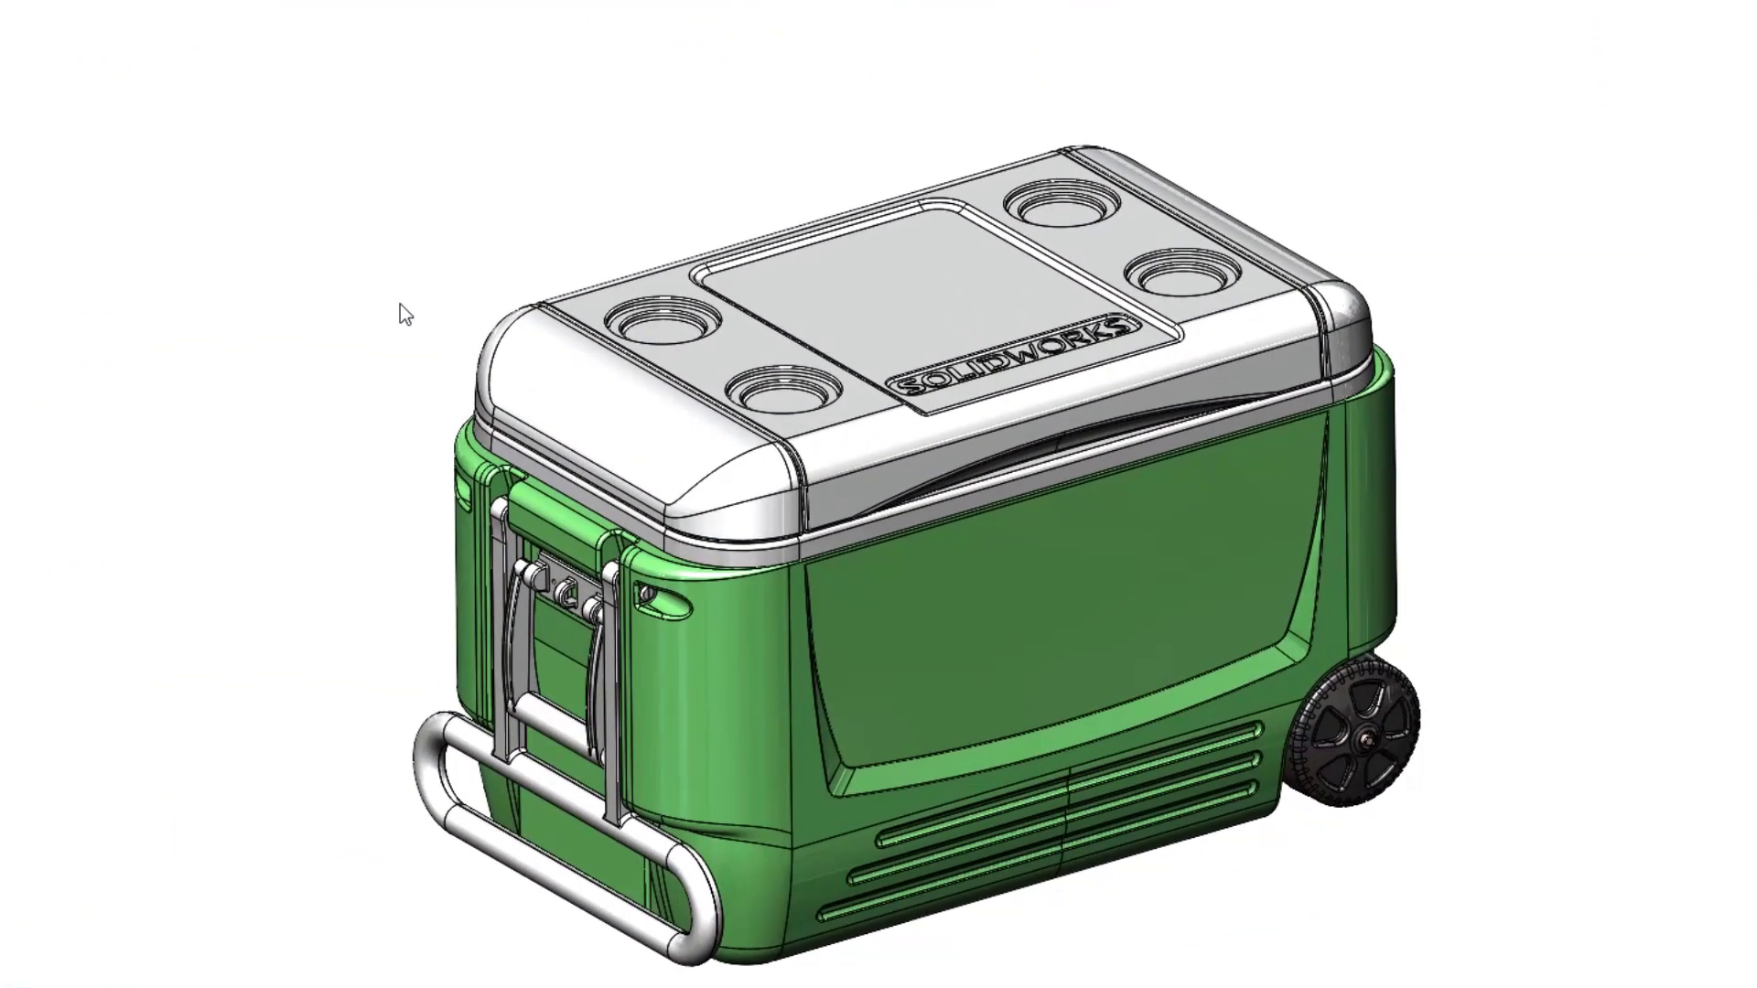
Step: Open the cooler's blow-molded lid as its own part from the assembly
mouse_move(399, 304)
middle_down()
mouse_move(217, 382)
mouse_move(396, 337)
middle_up()
click(563, 380)
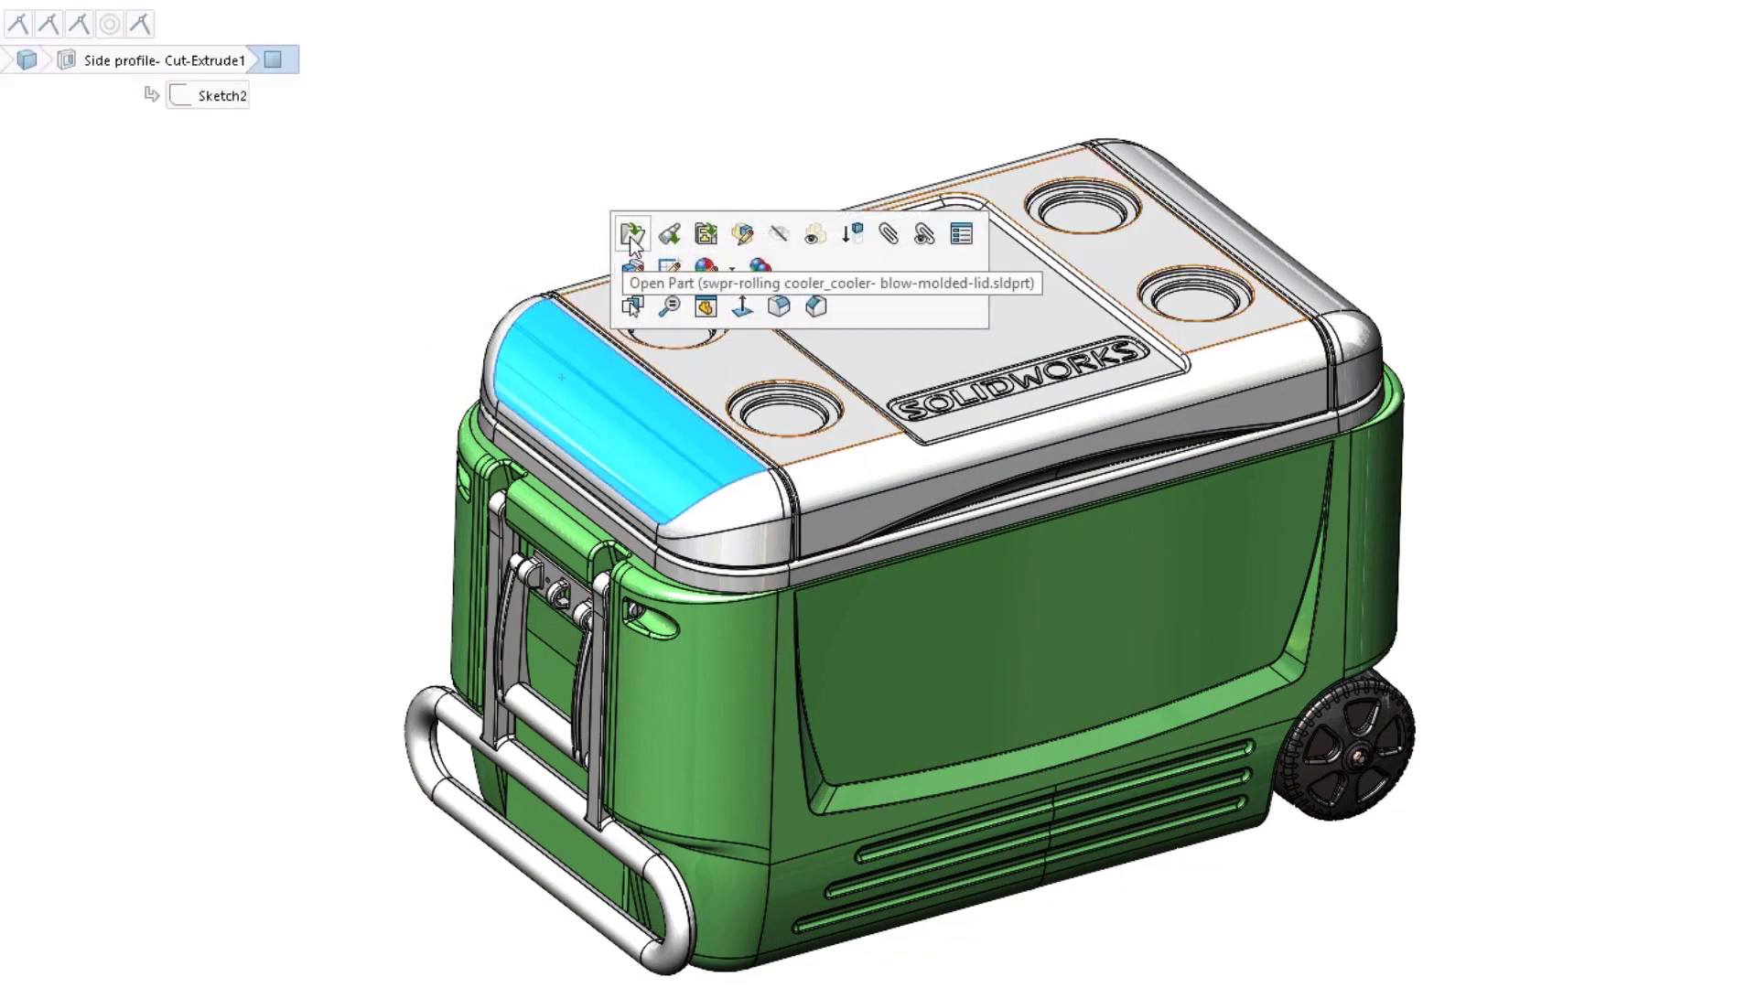
click(631, 234)
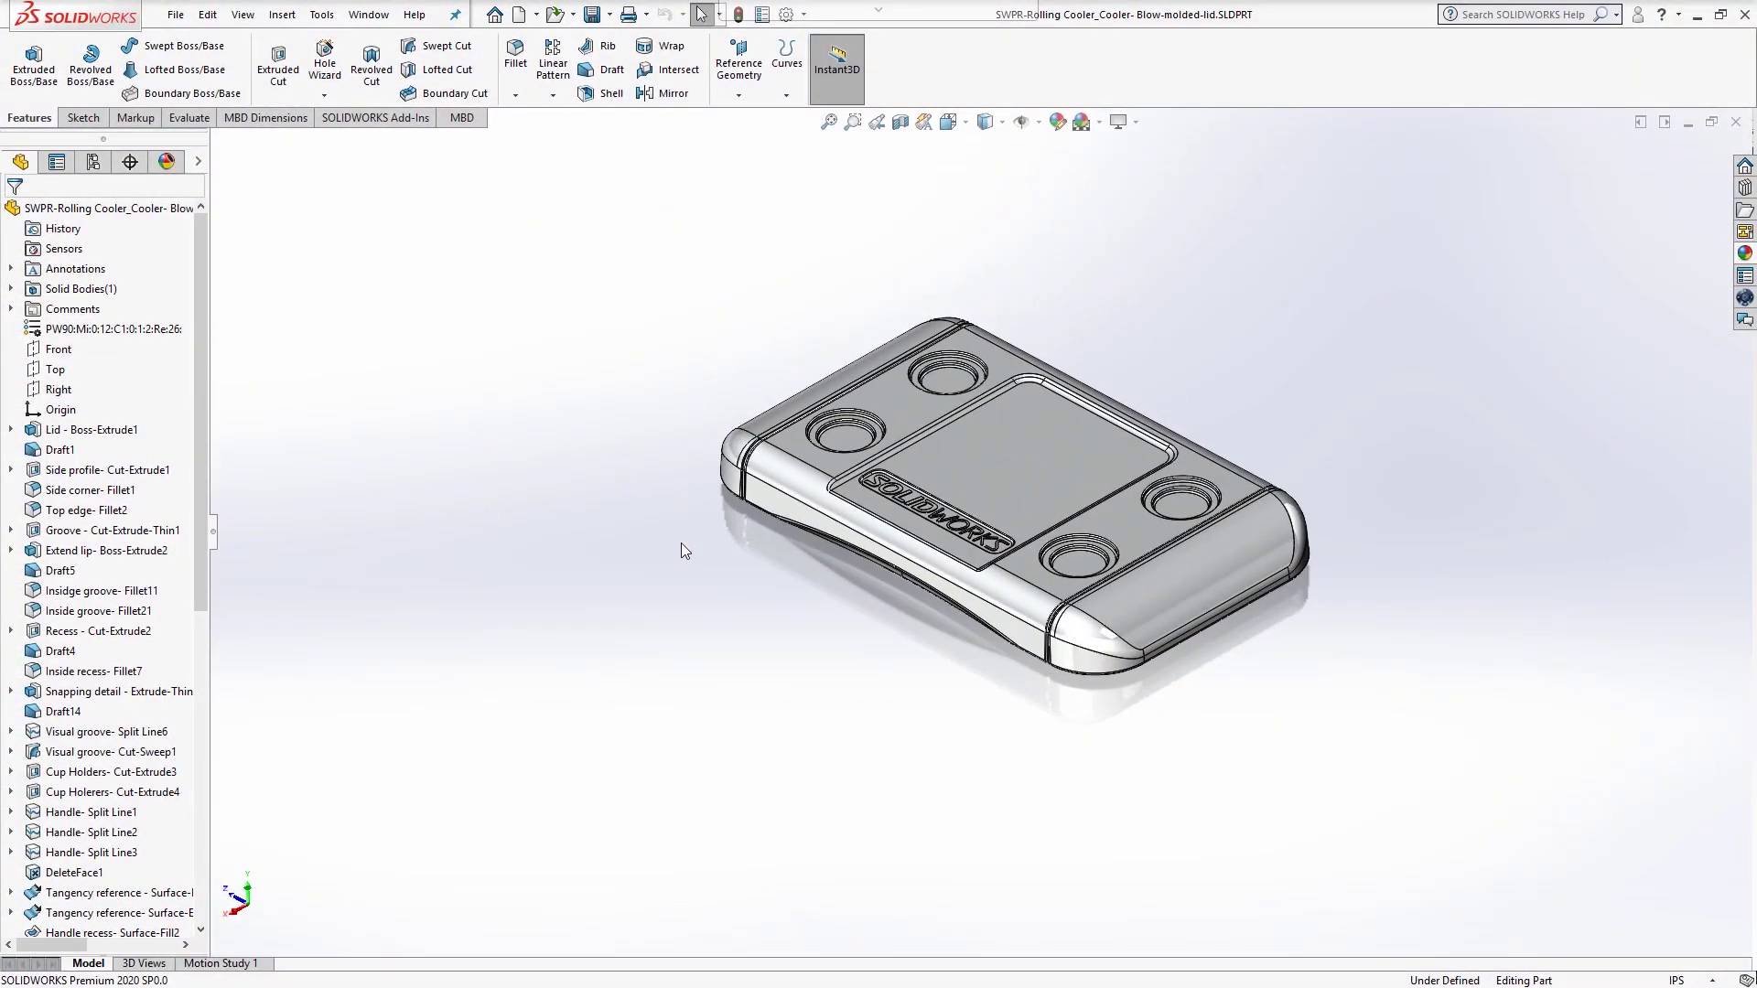
Step: Add a decal to the lid part using the image Solid Solutions Full Logo.png from the Home Folder
middle_drag(681, 543, 866, 706)
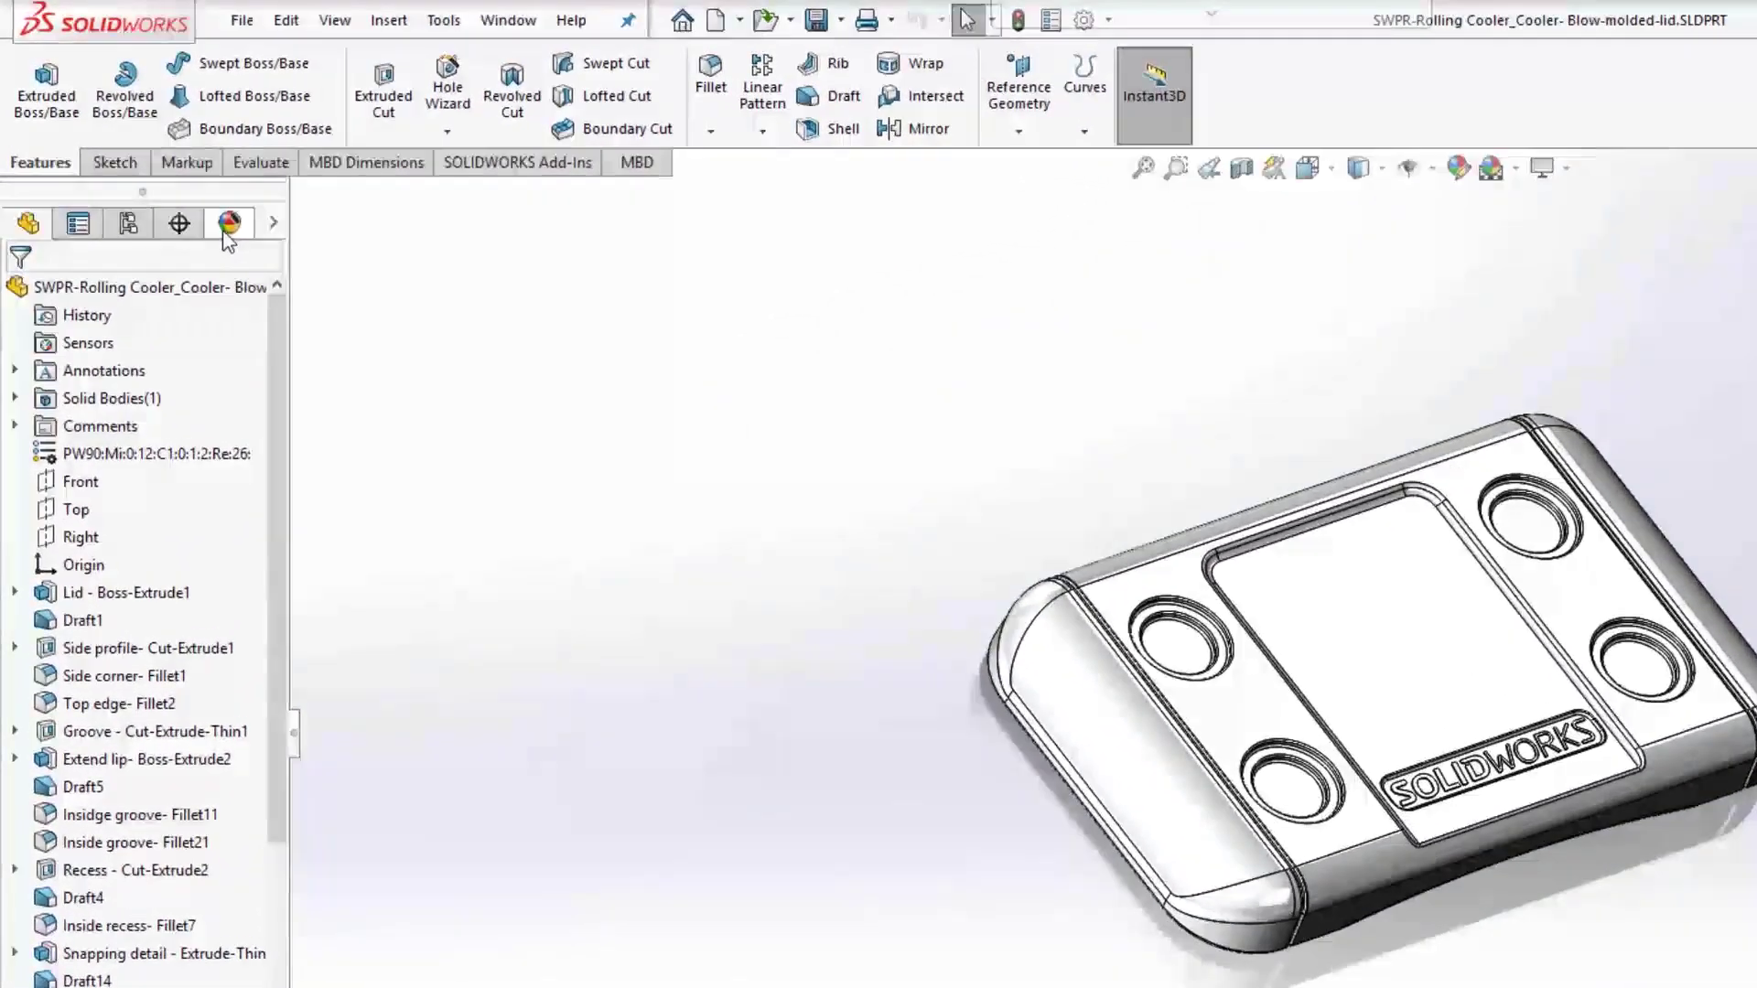
click(165, 170)
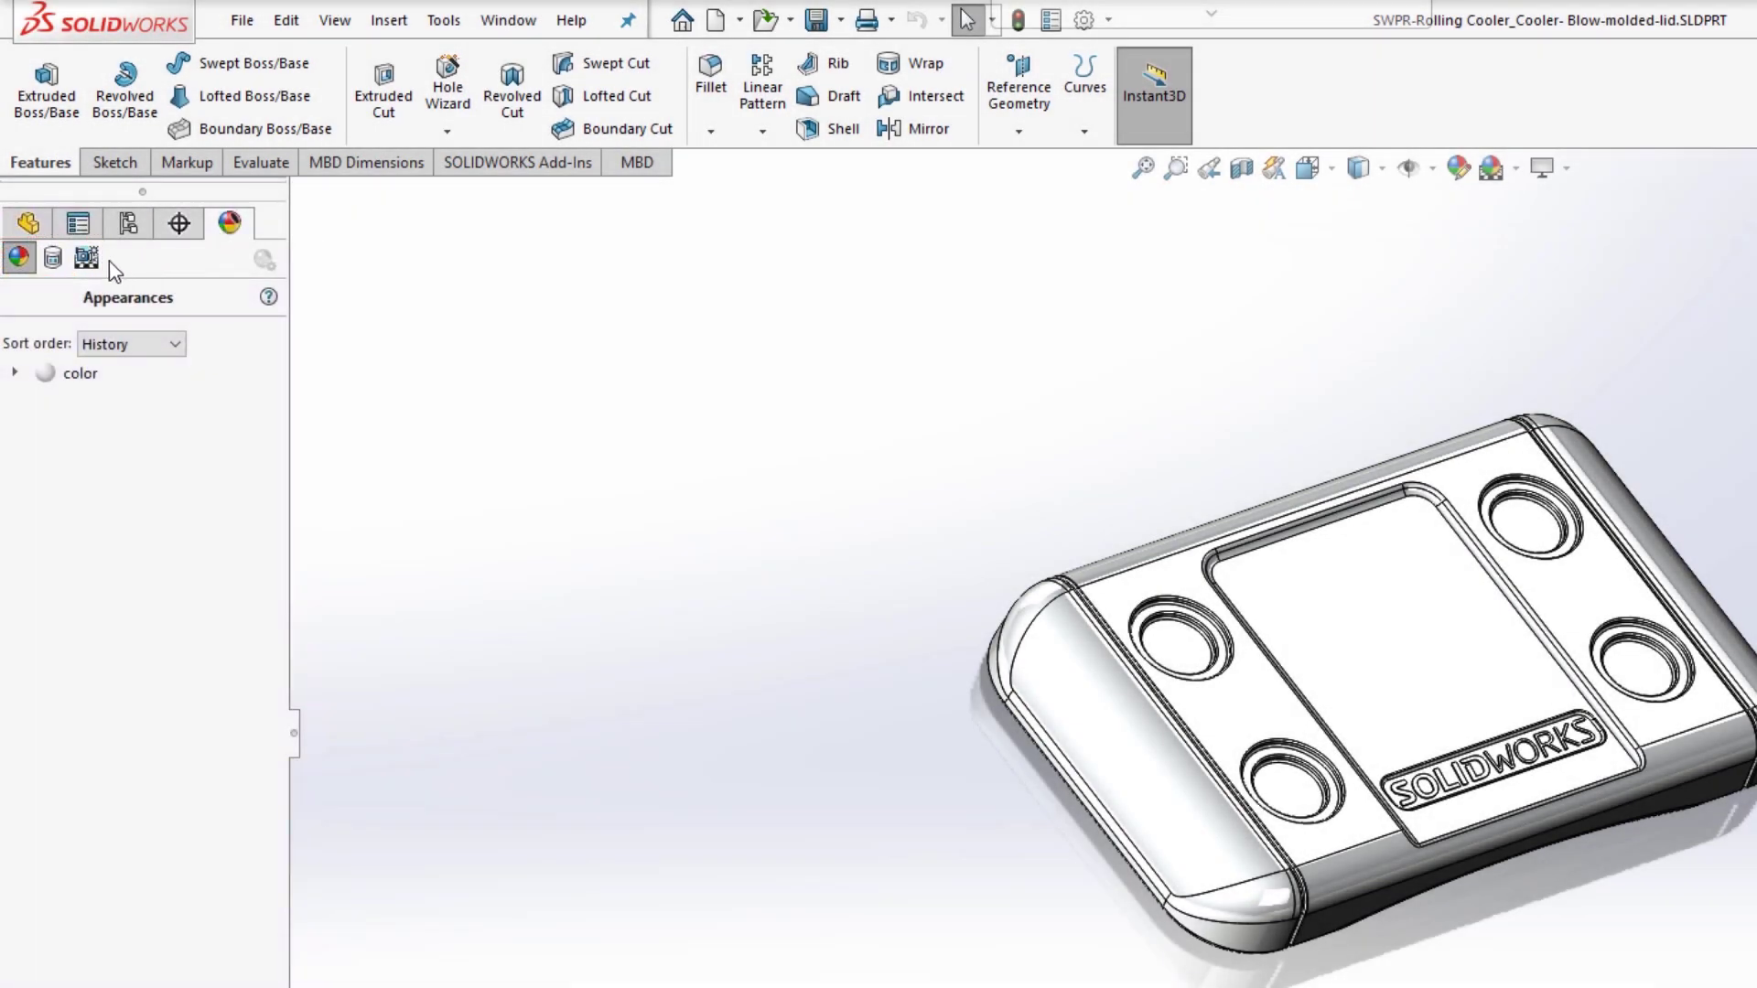
click(53, 259)
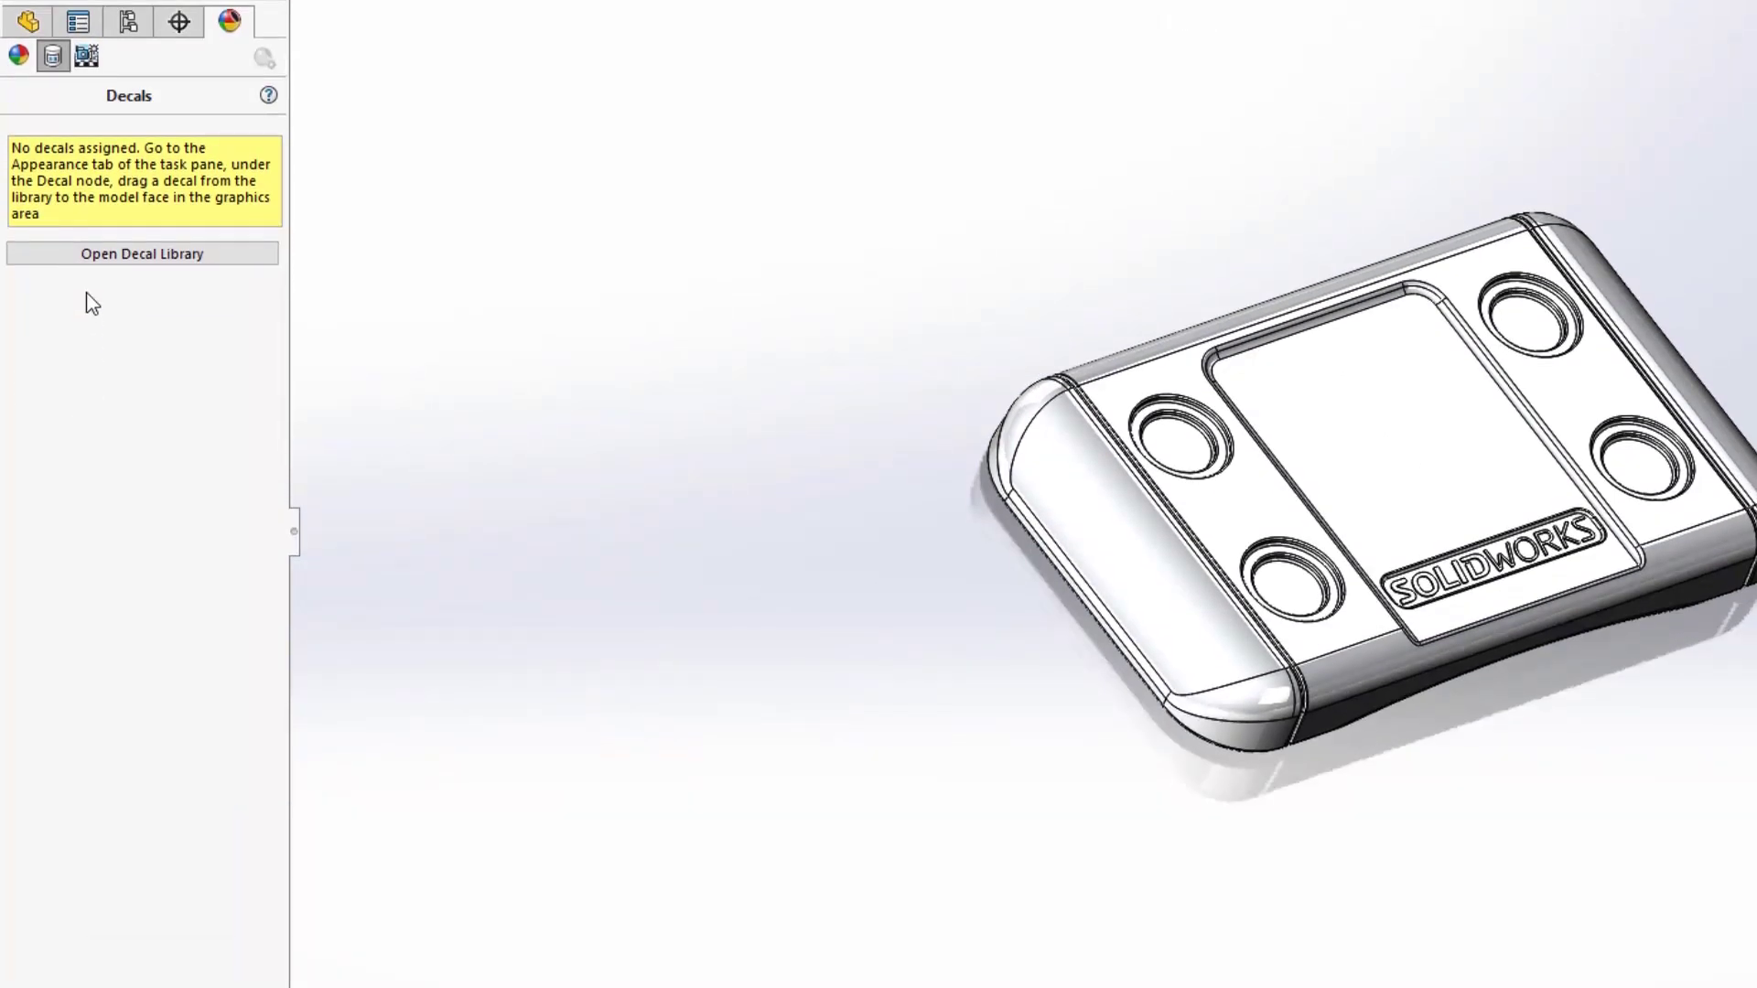
right_click(86, 293)
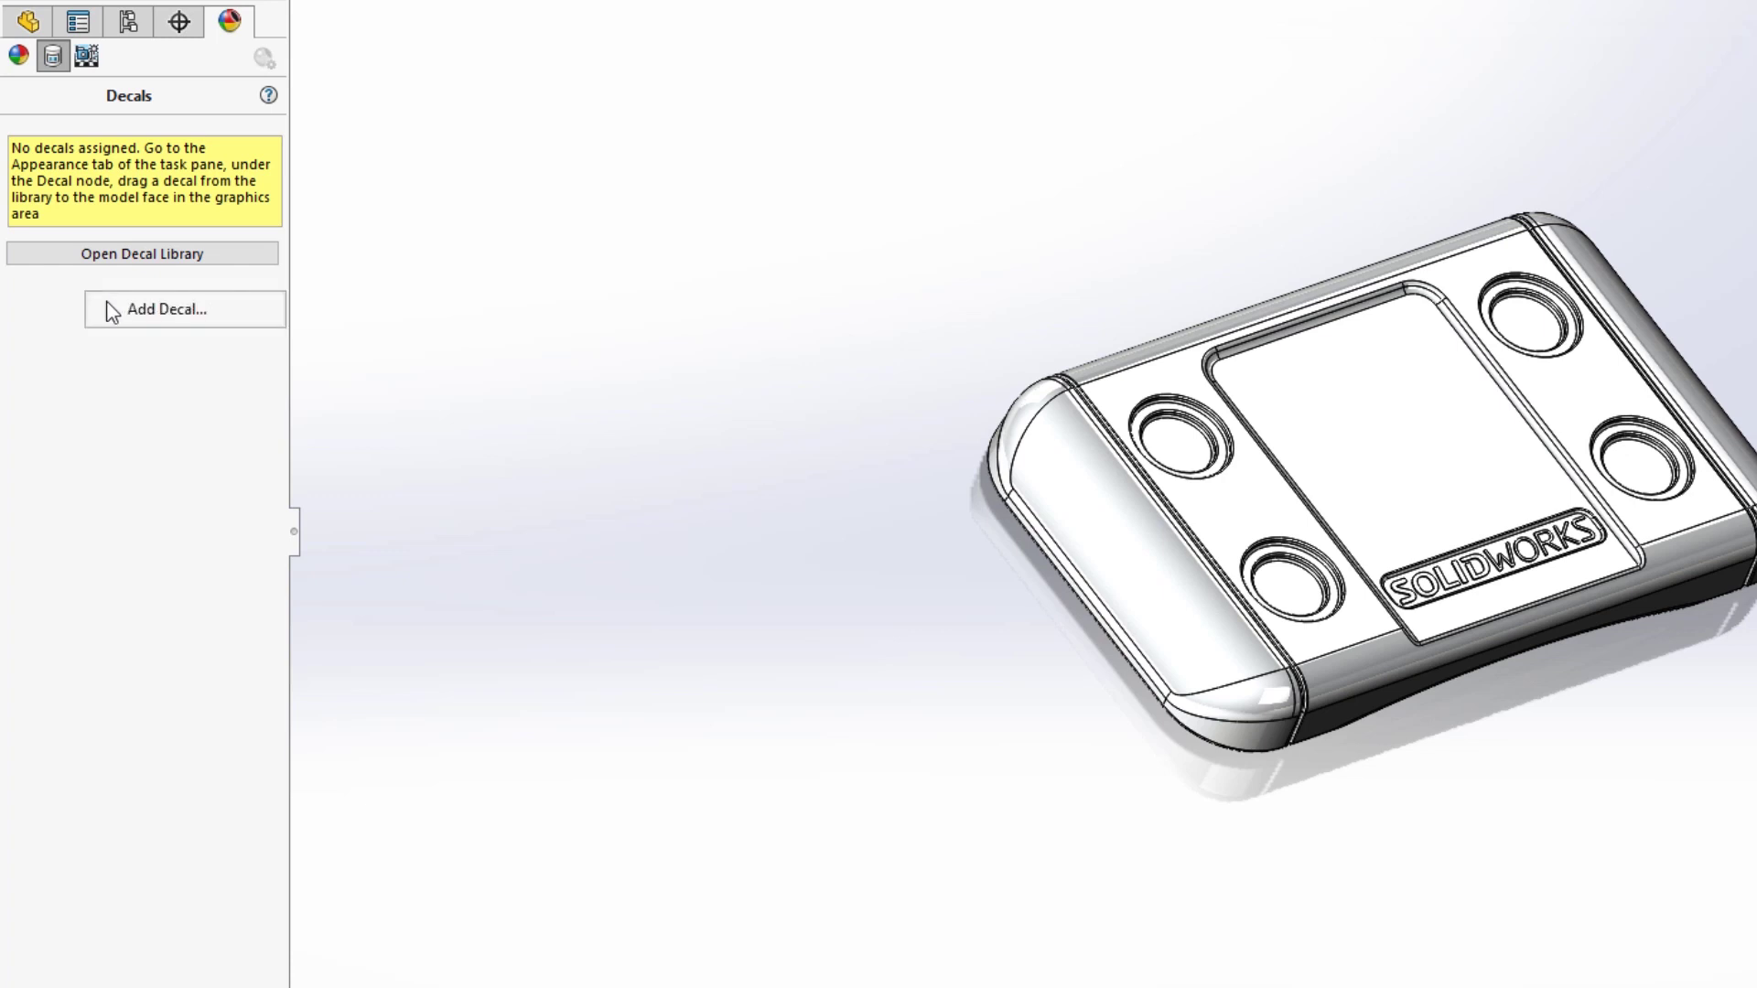
click(155, 311)
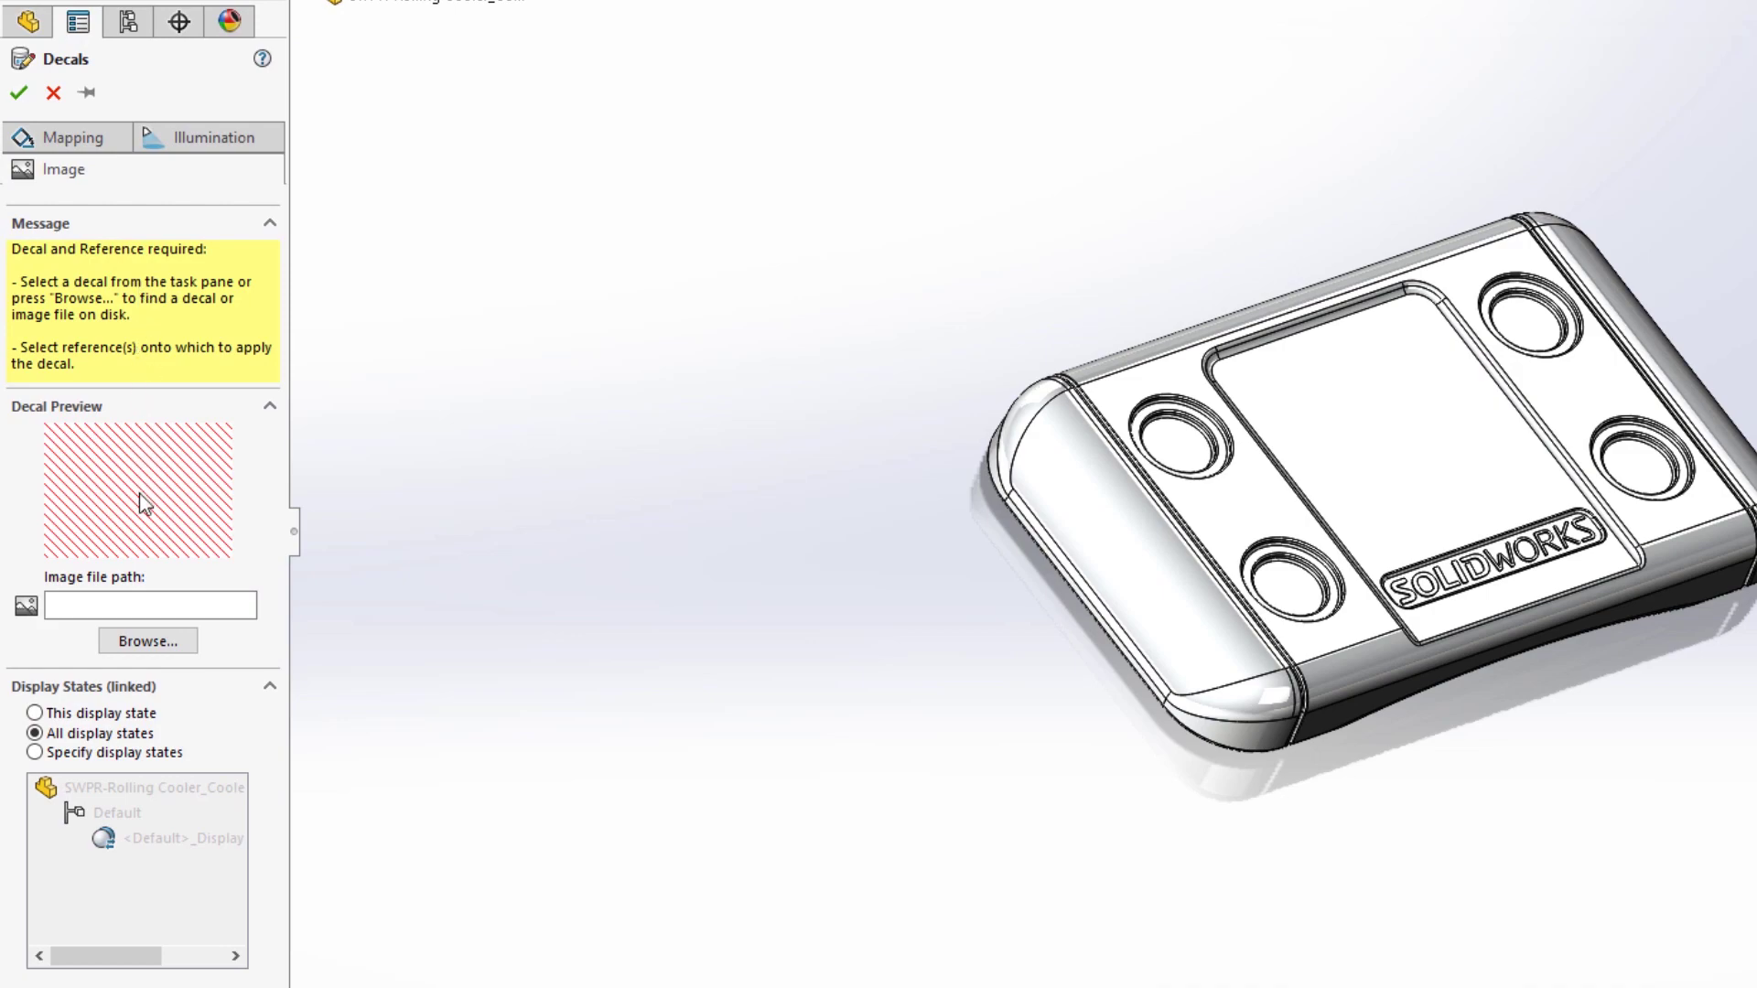
click(146, 639)
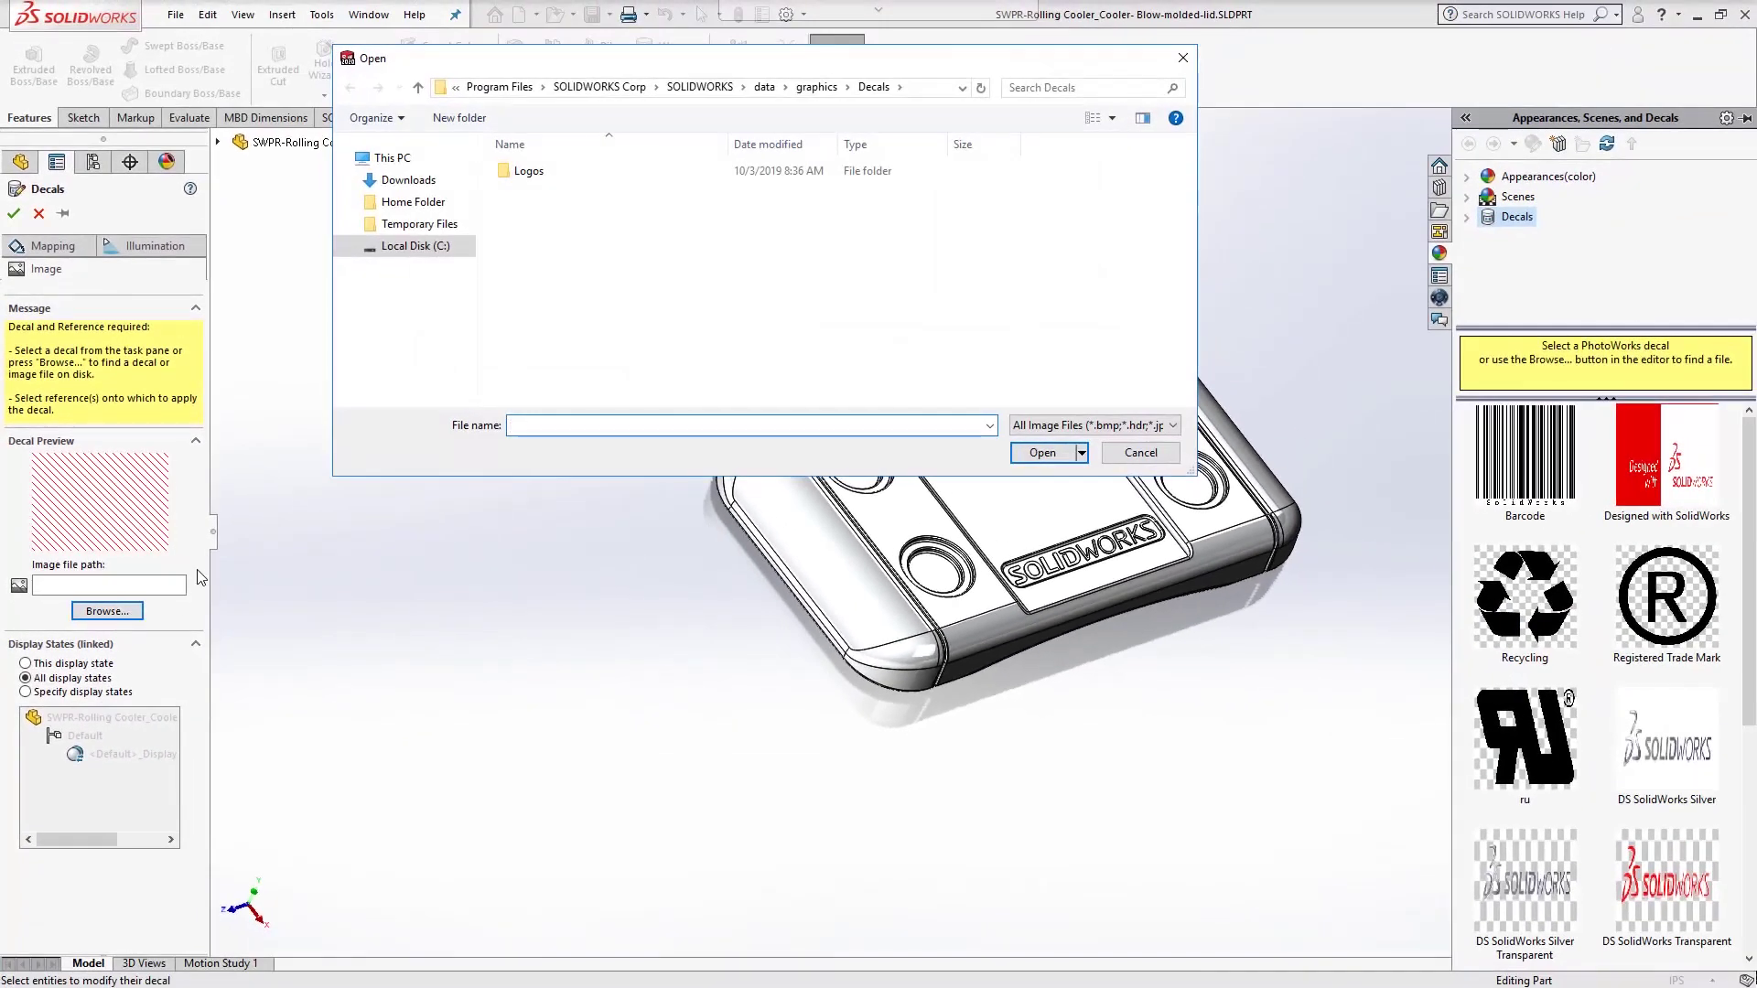
click(402, 204)
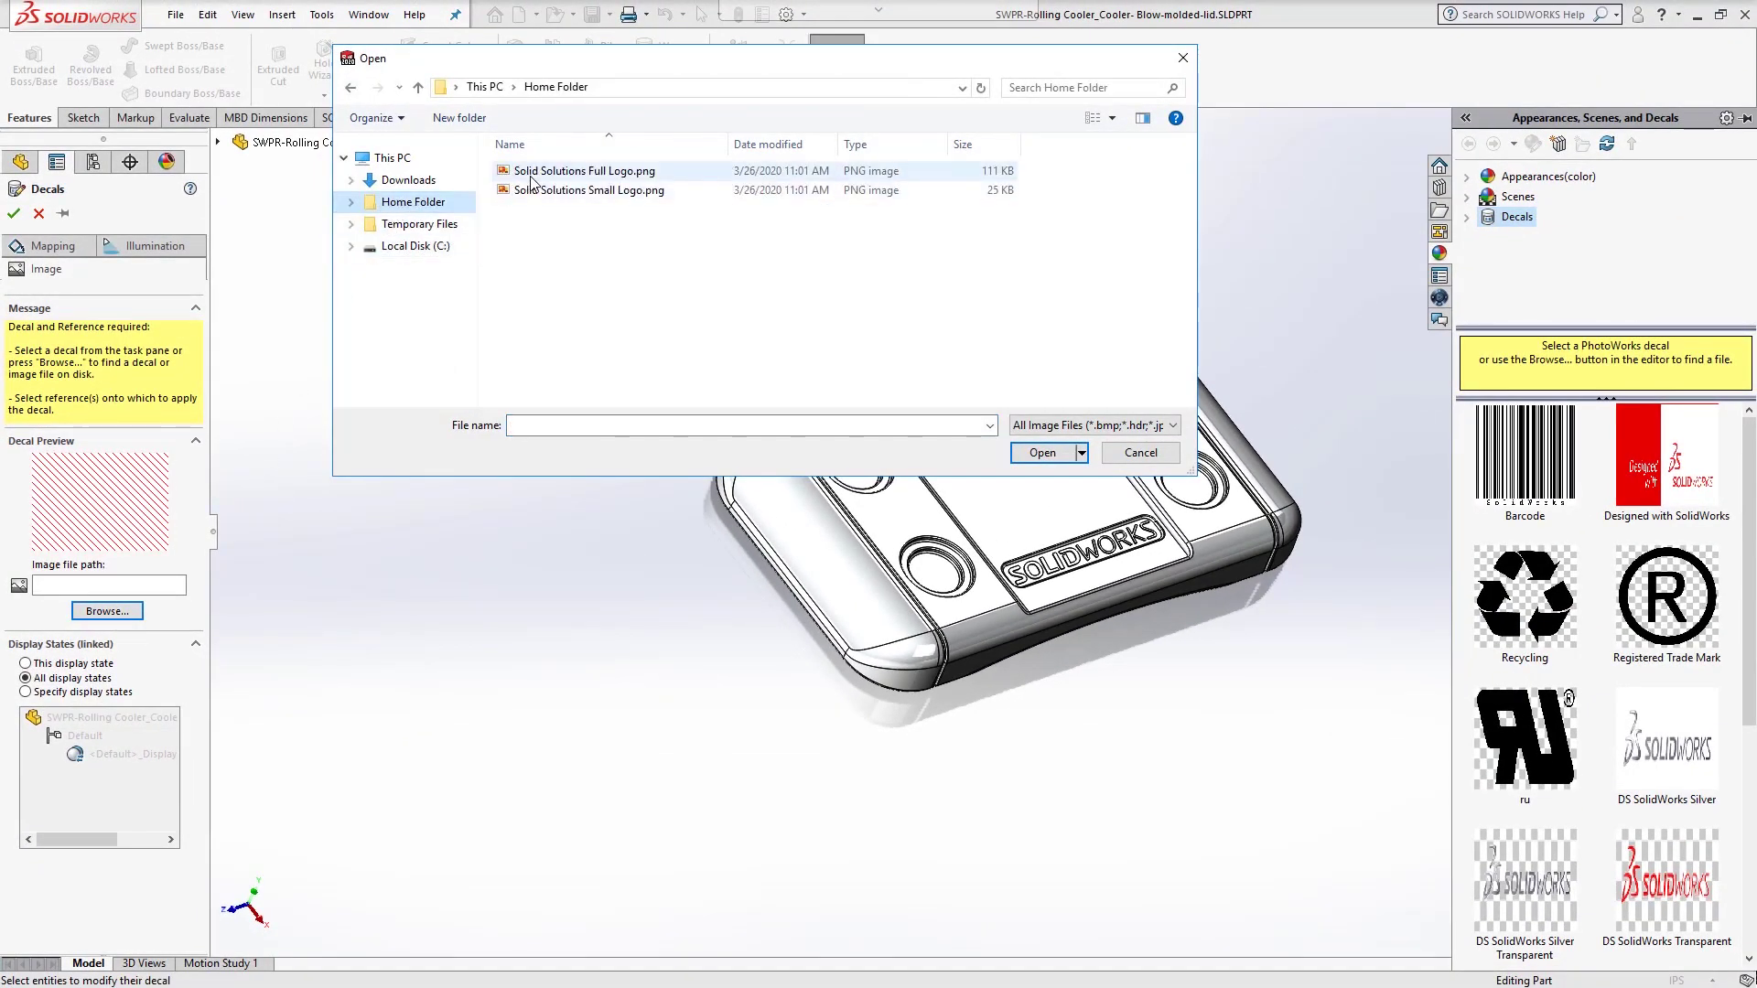
click(542, 172)
click(1029, 453)
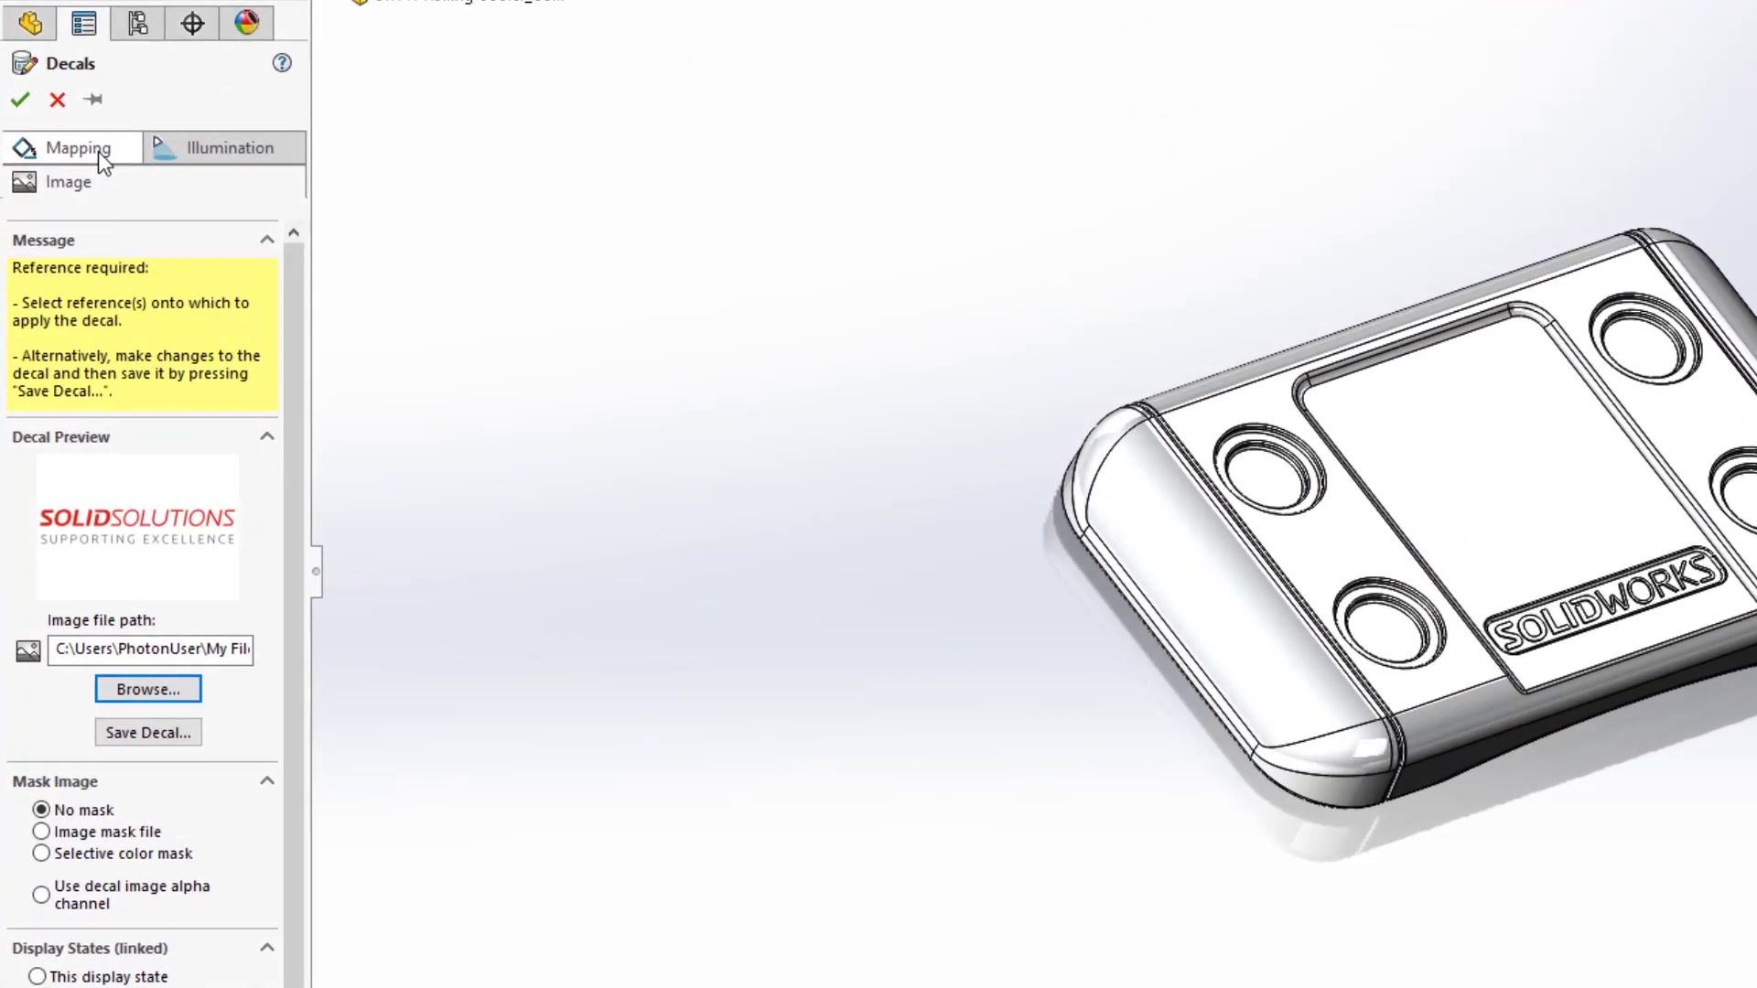
Step: Map the logo decal onto the curved end face of the lid
click(97, 150)
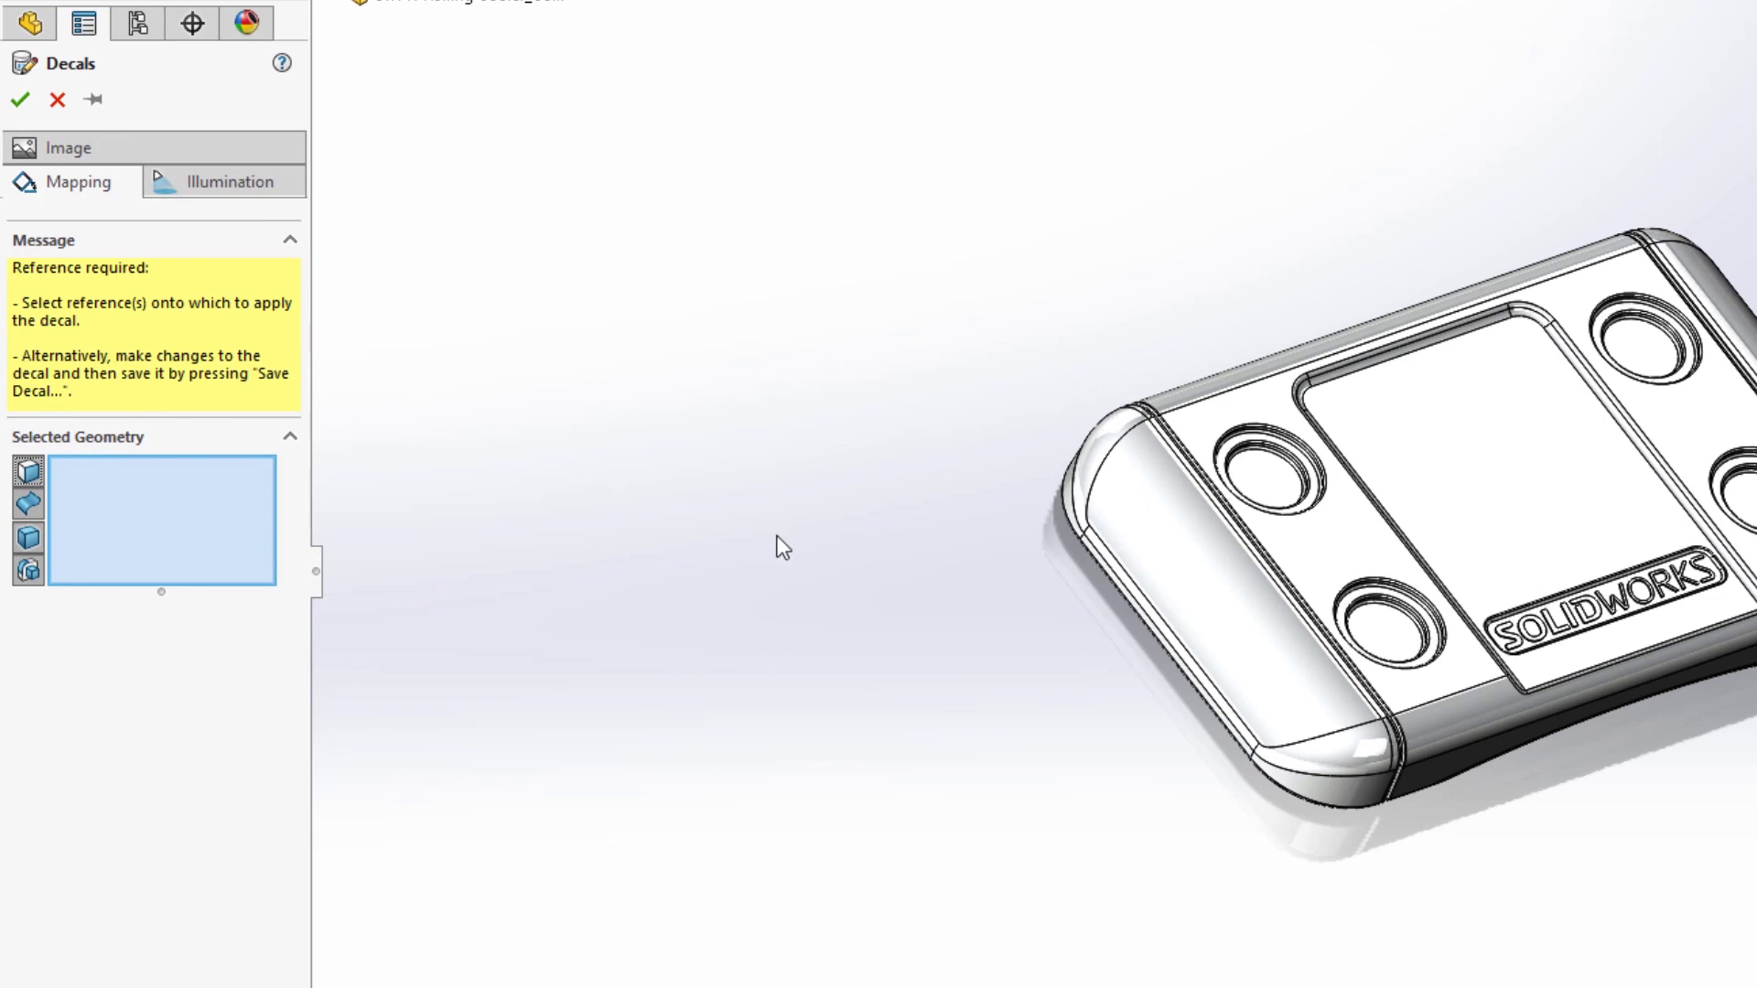
click(1228, 635)
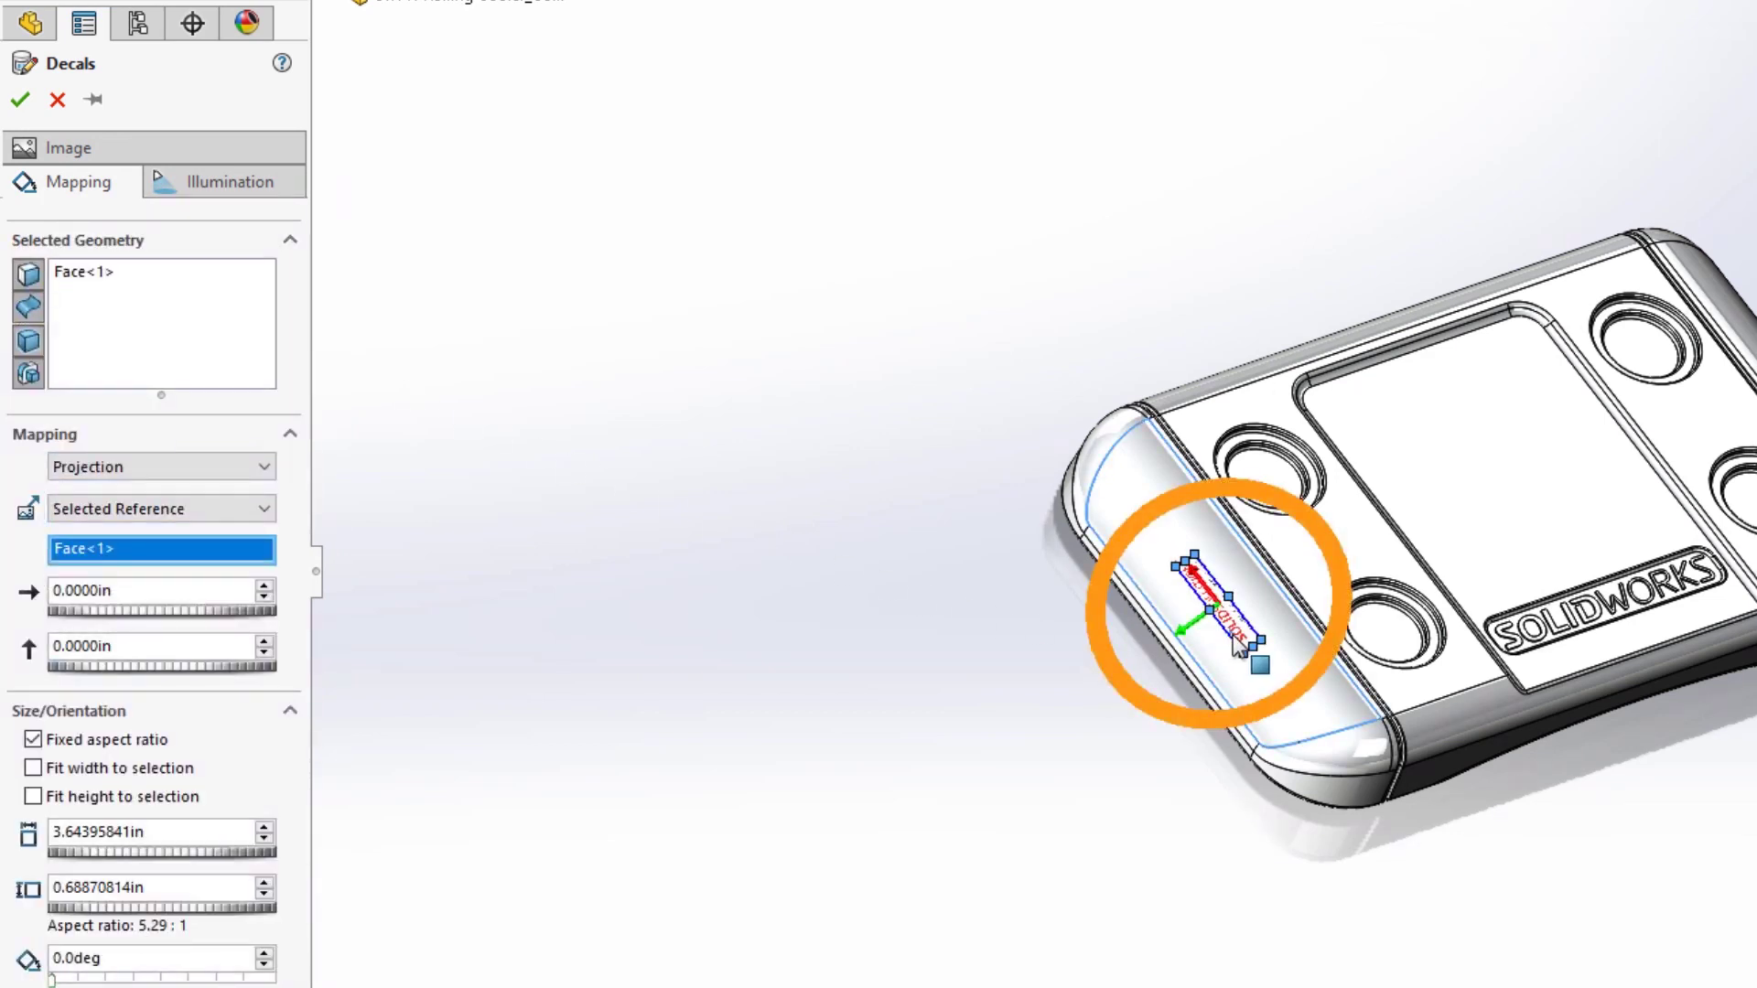
scroll(1240, 644, down, 3)
scroll(1261, 627, down, 2)
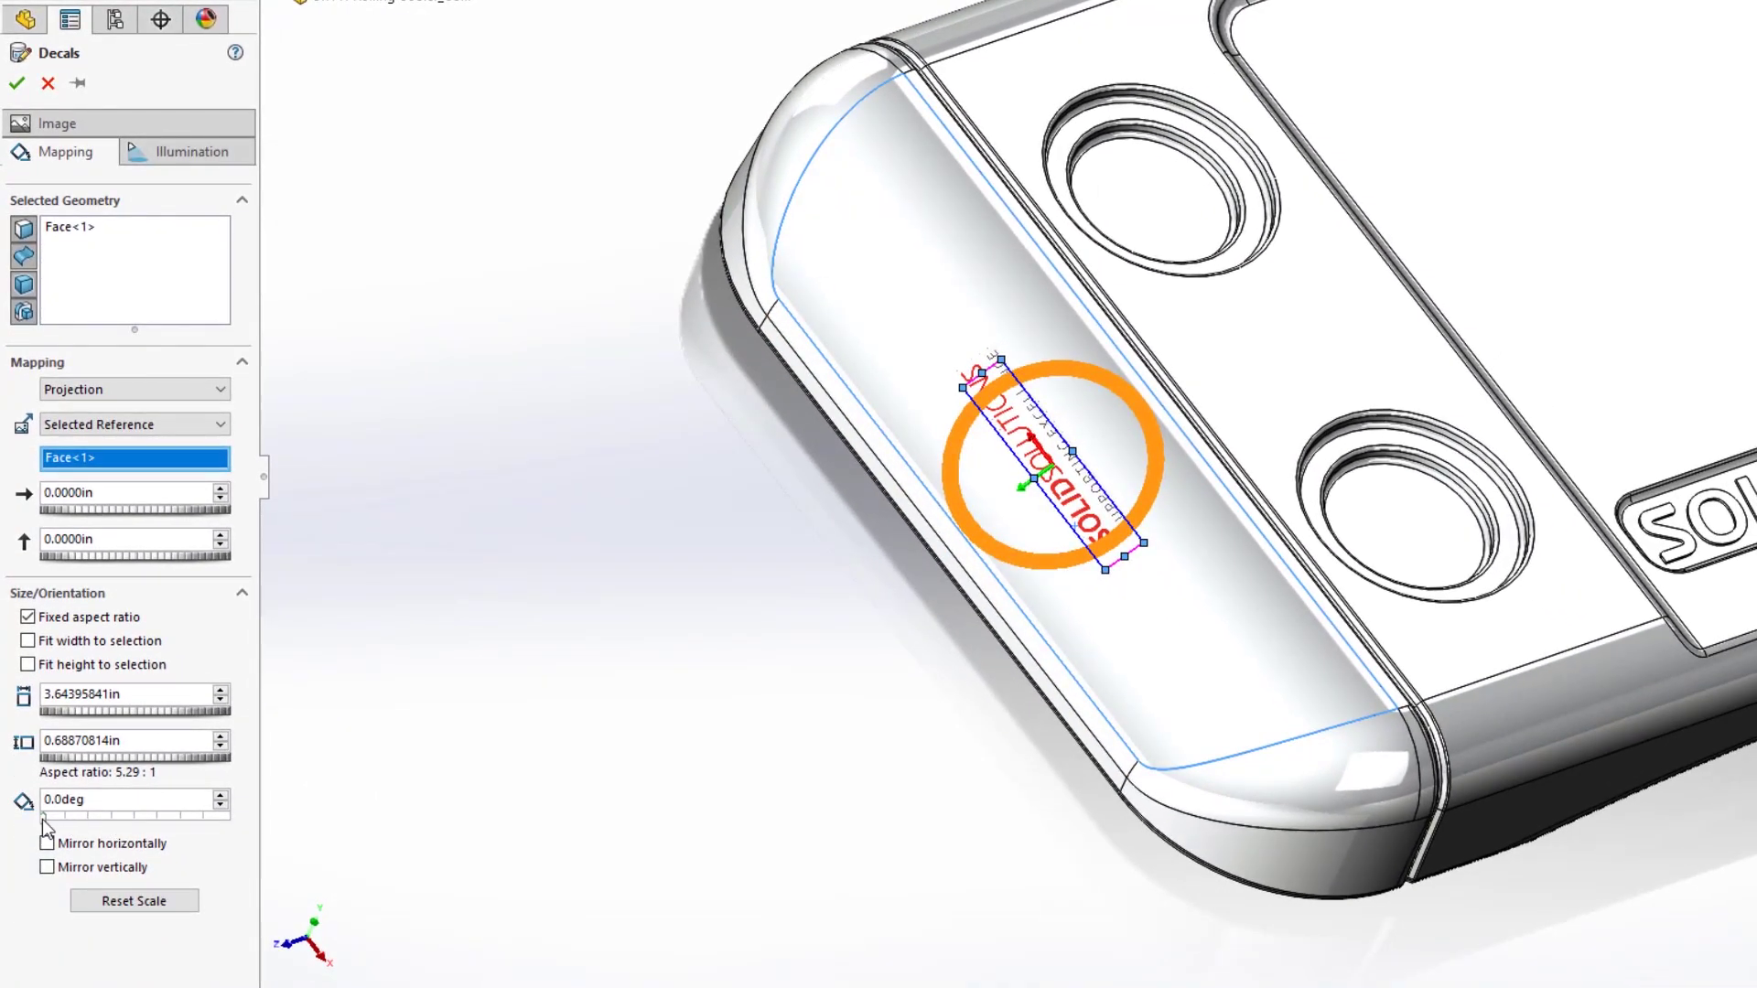
Step: Position the decal with a 180 degree rotation, a width of about 9.04 in and a vertical offset of -0.9 in
drag(42, 820, 133, 820)
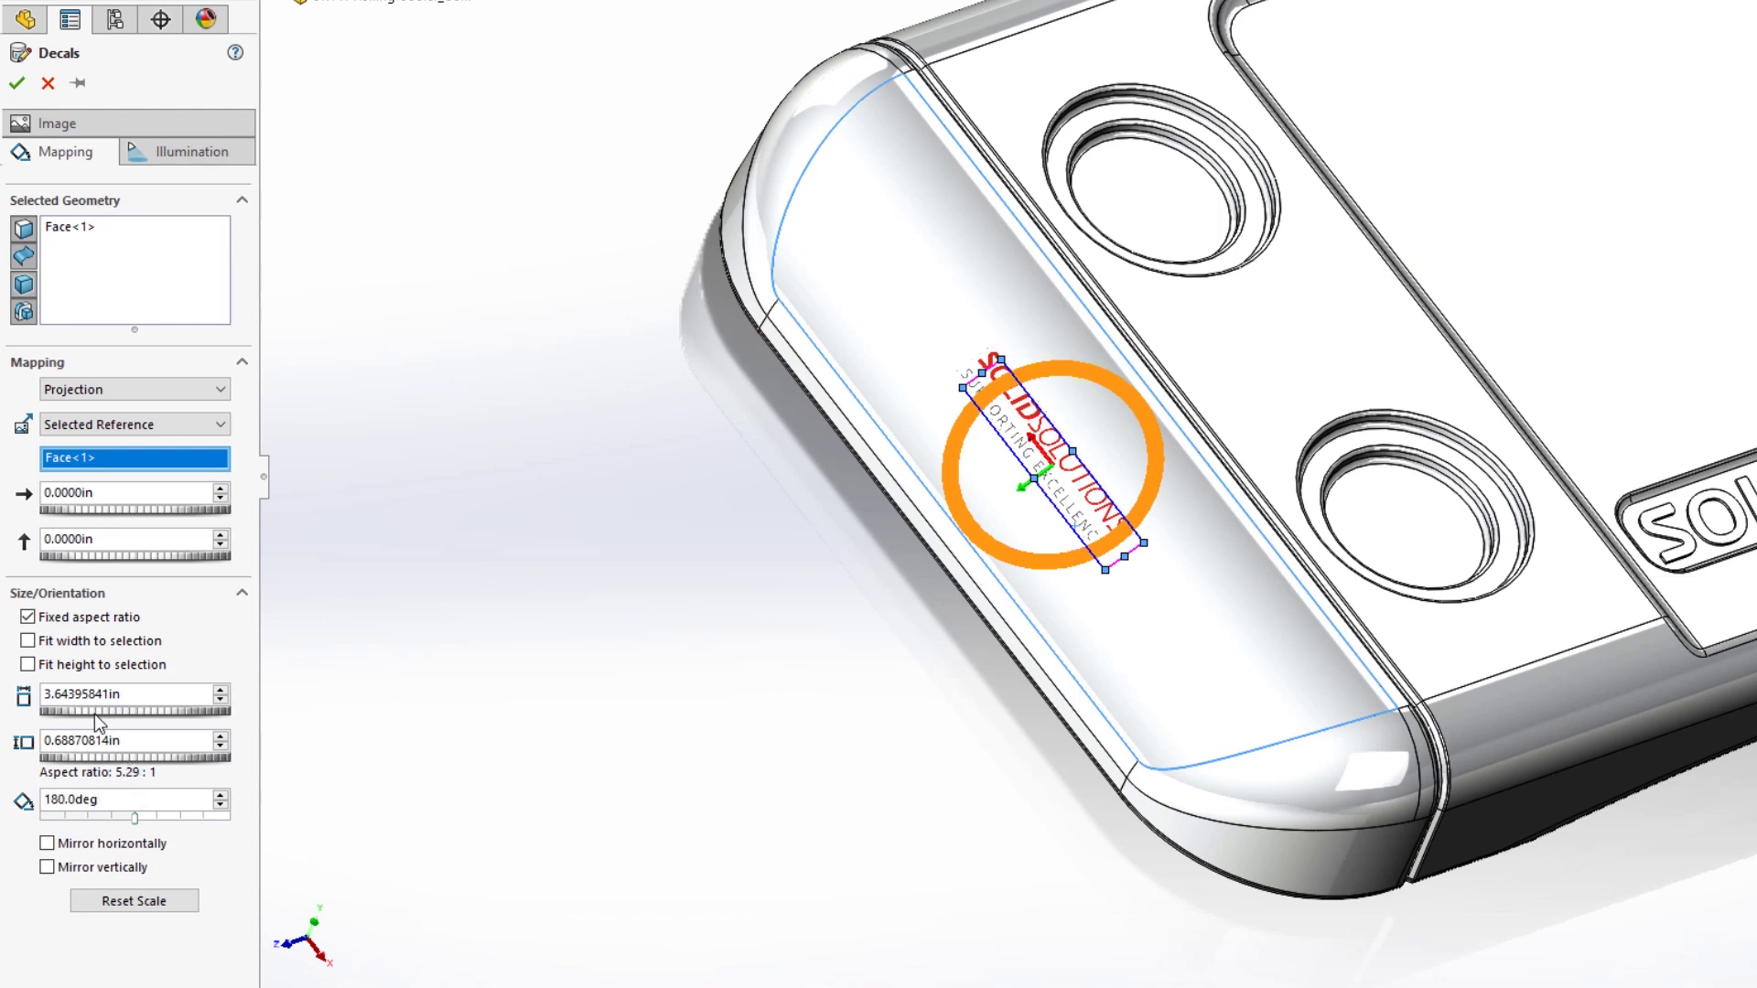
drag(95, 714, 179, 727)
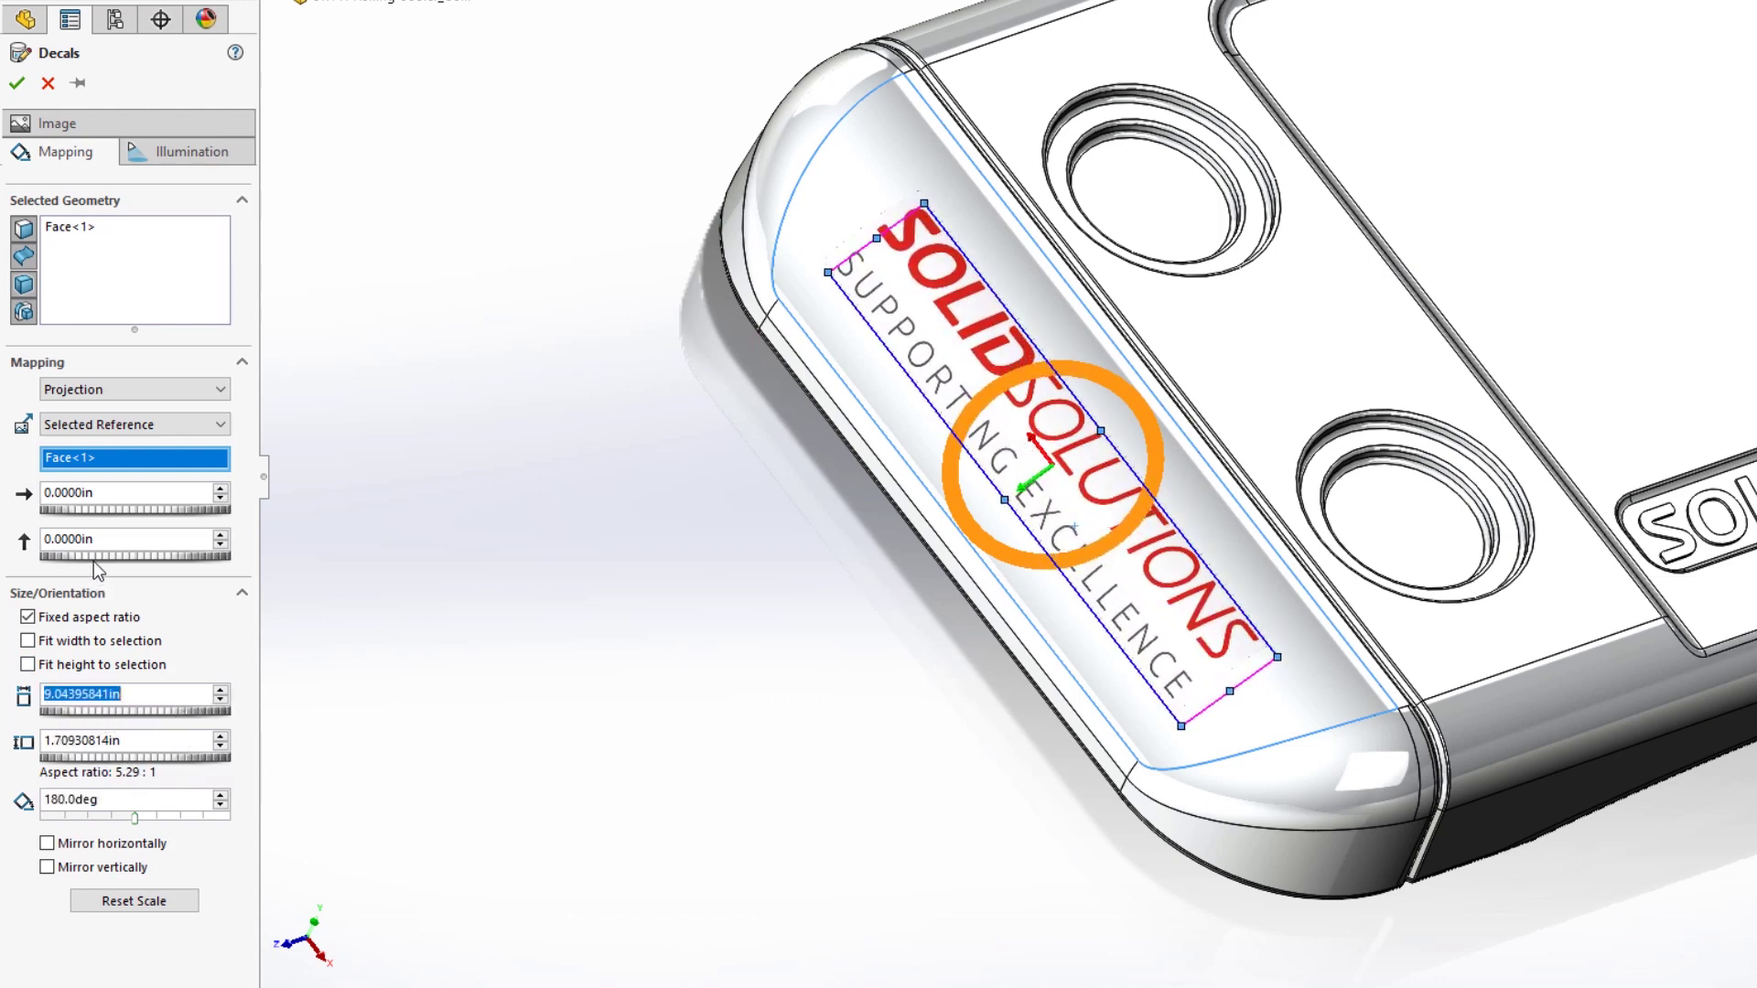
drag(93, 560, 79, 559)
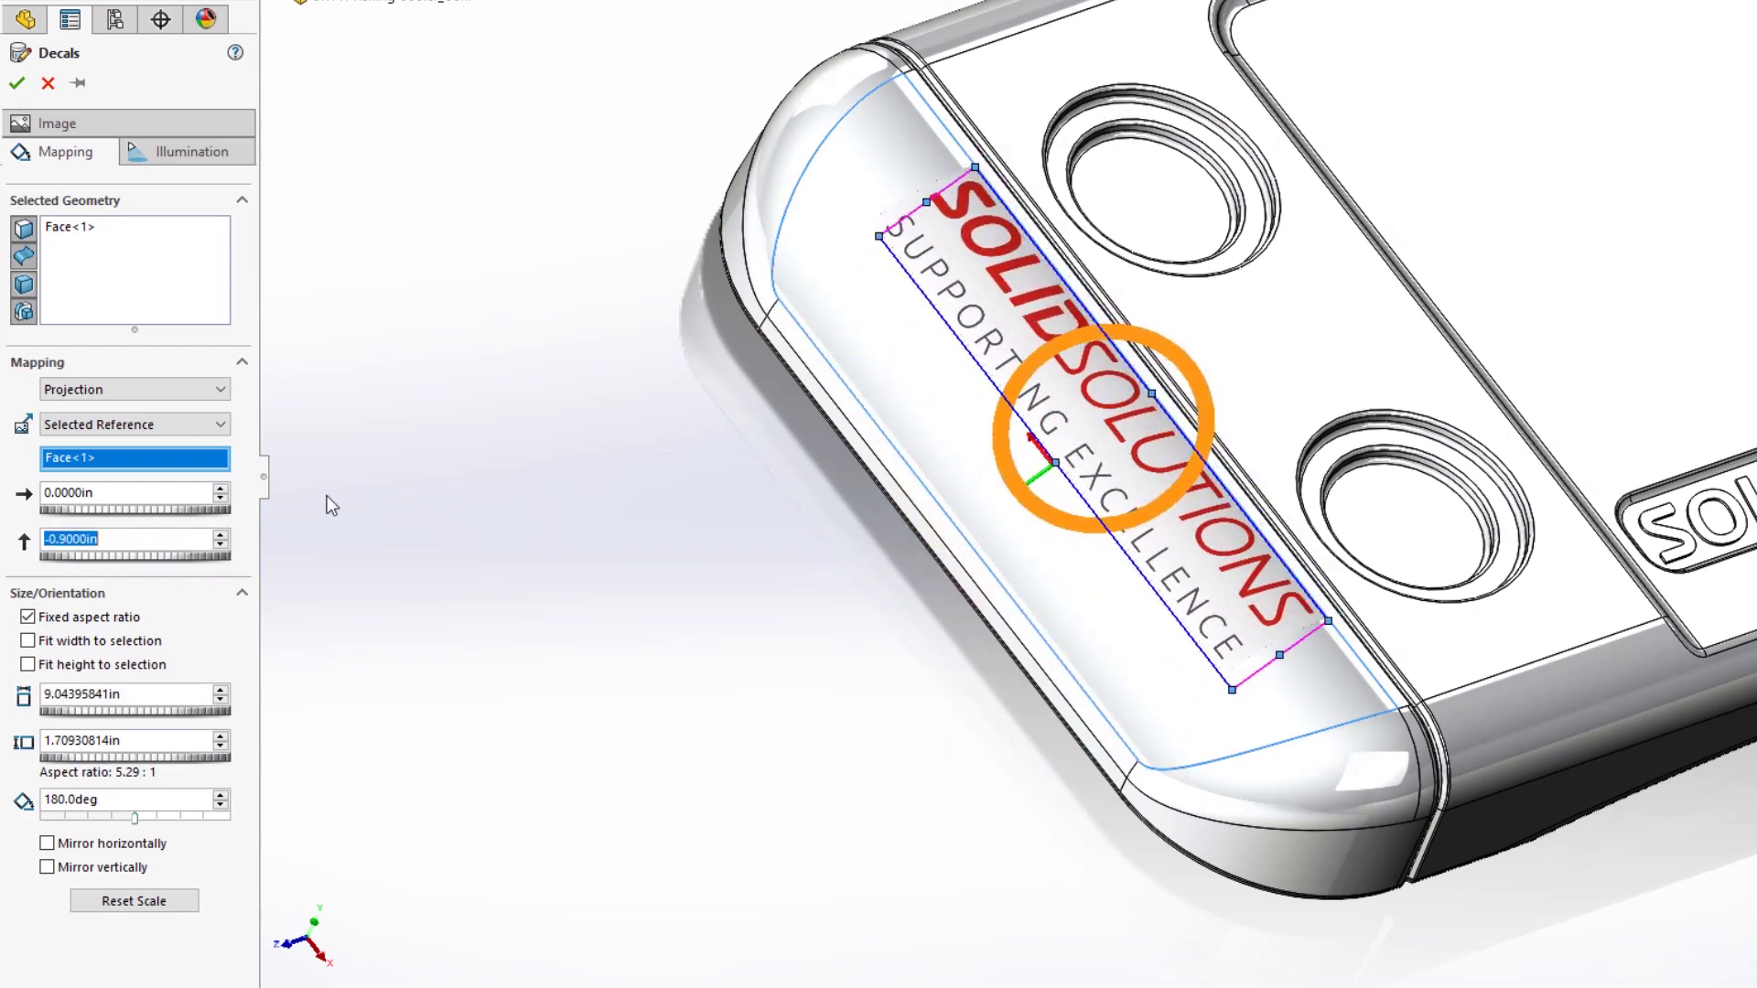
Step: Compare the Label and Projection mapping types on the curved face and set the decal to Label
mouse_move(639, 531)
middle_down()
mouse_move(553, 503)
mouse_move(518, 408)
mouse_move(607, 546)
middle_up()
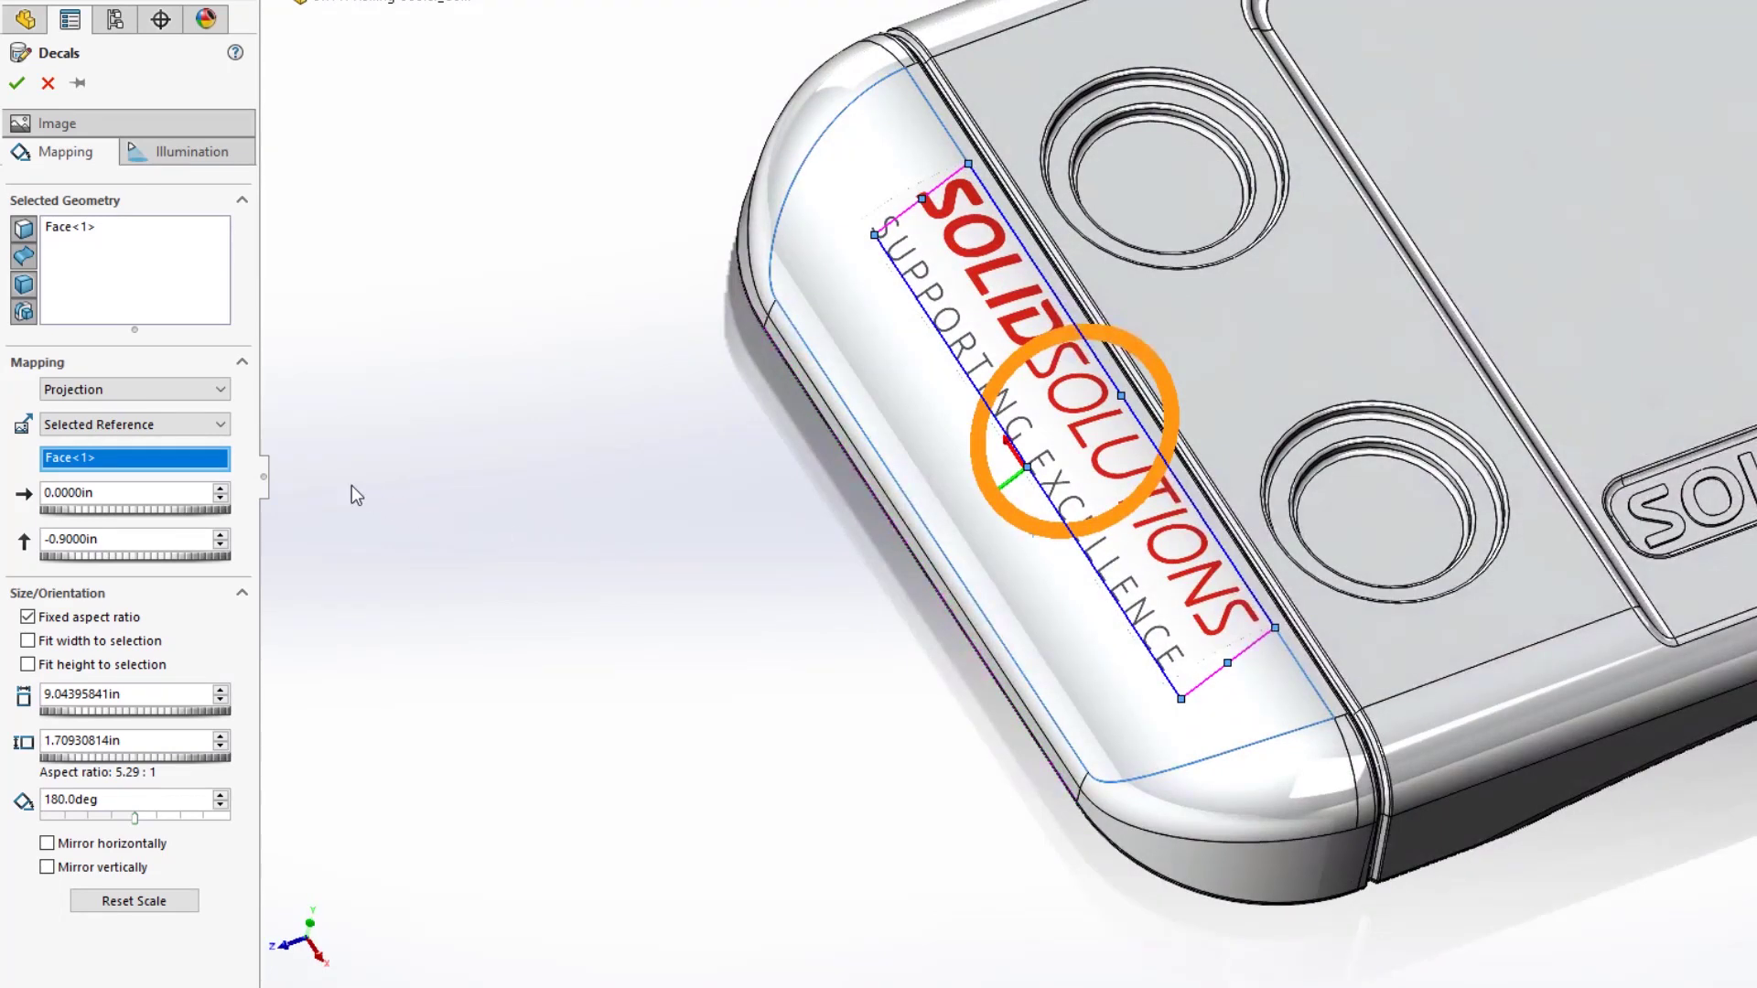
click(187, 393)
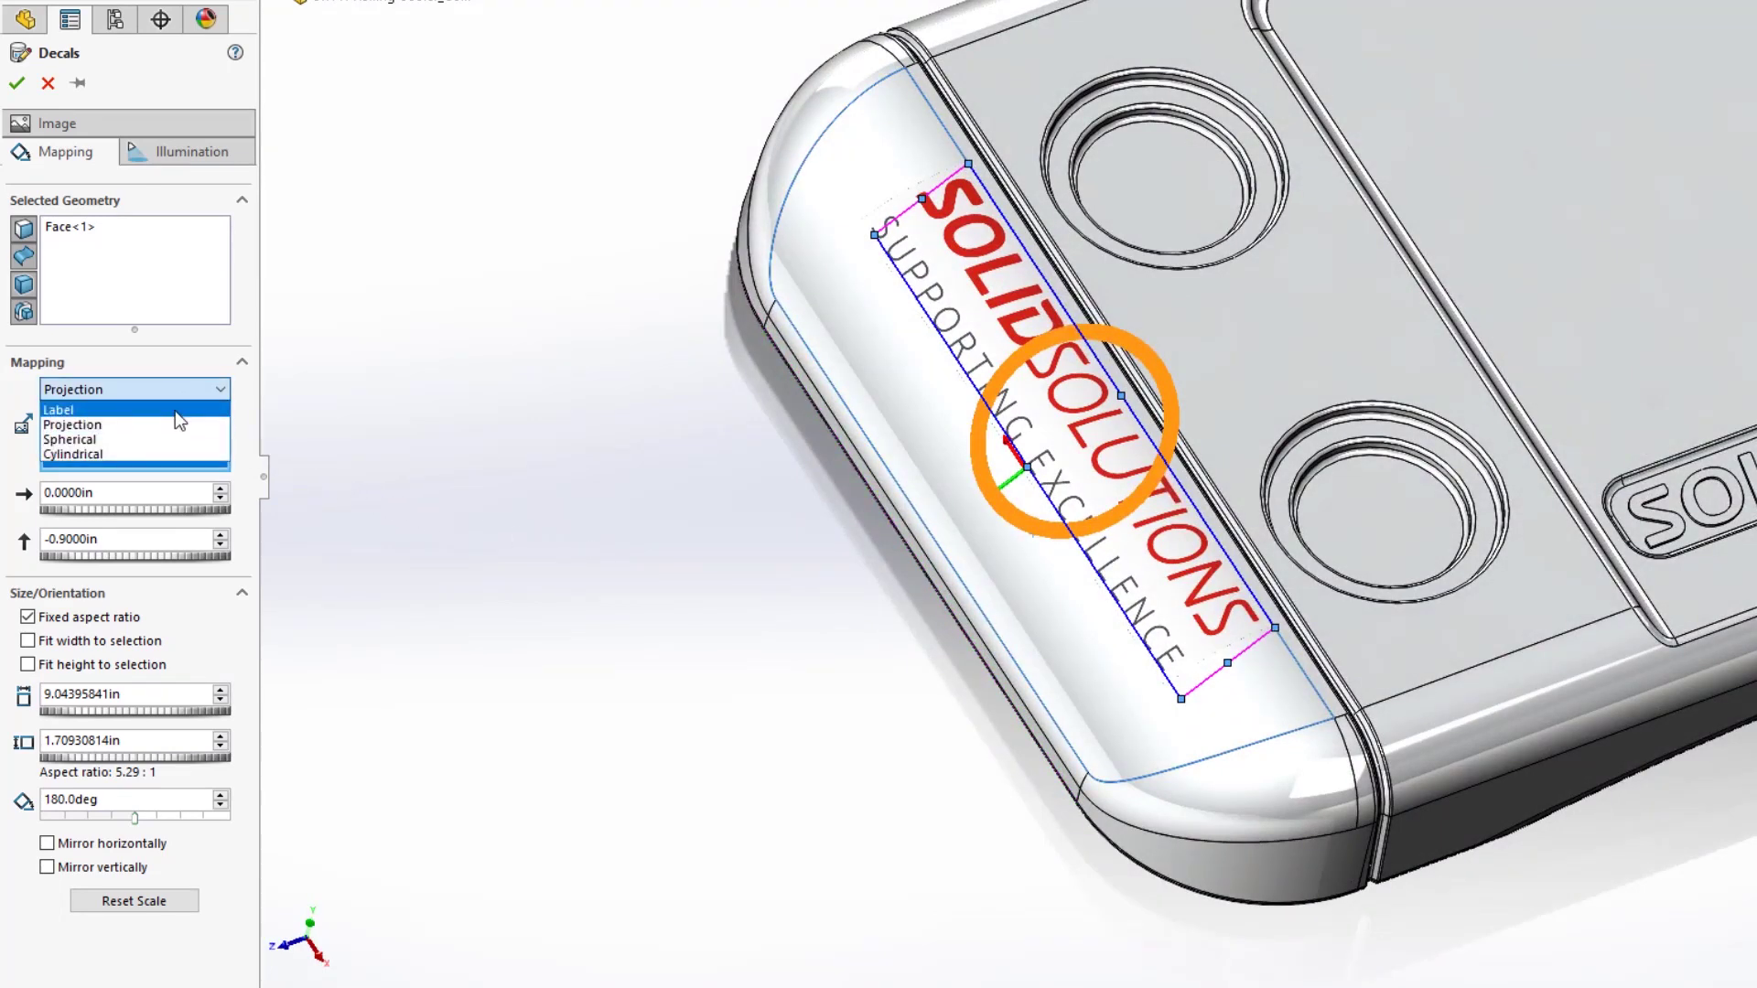
click(174, 410)
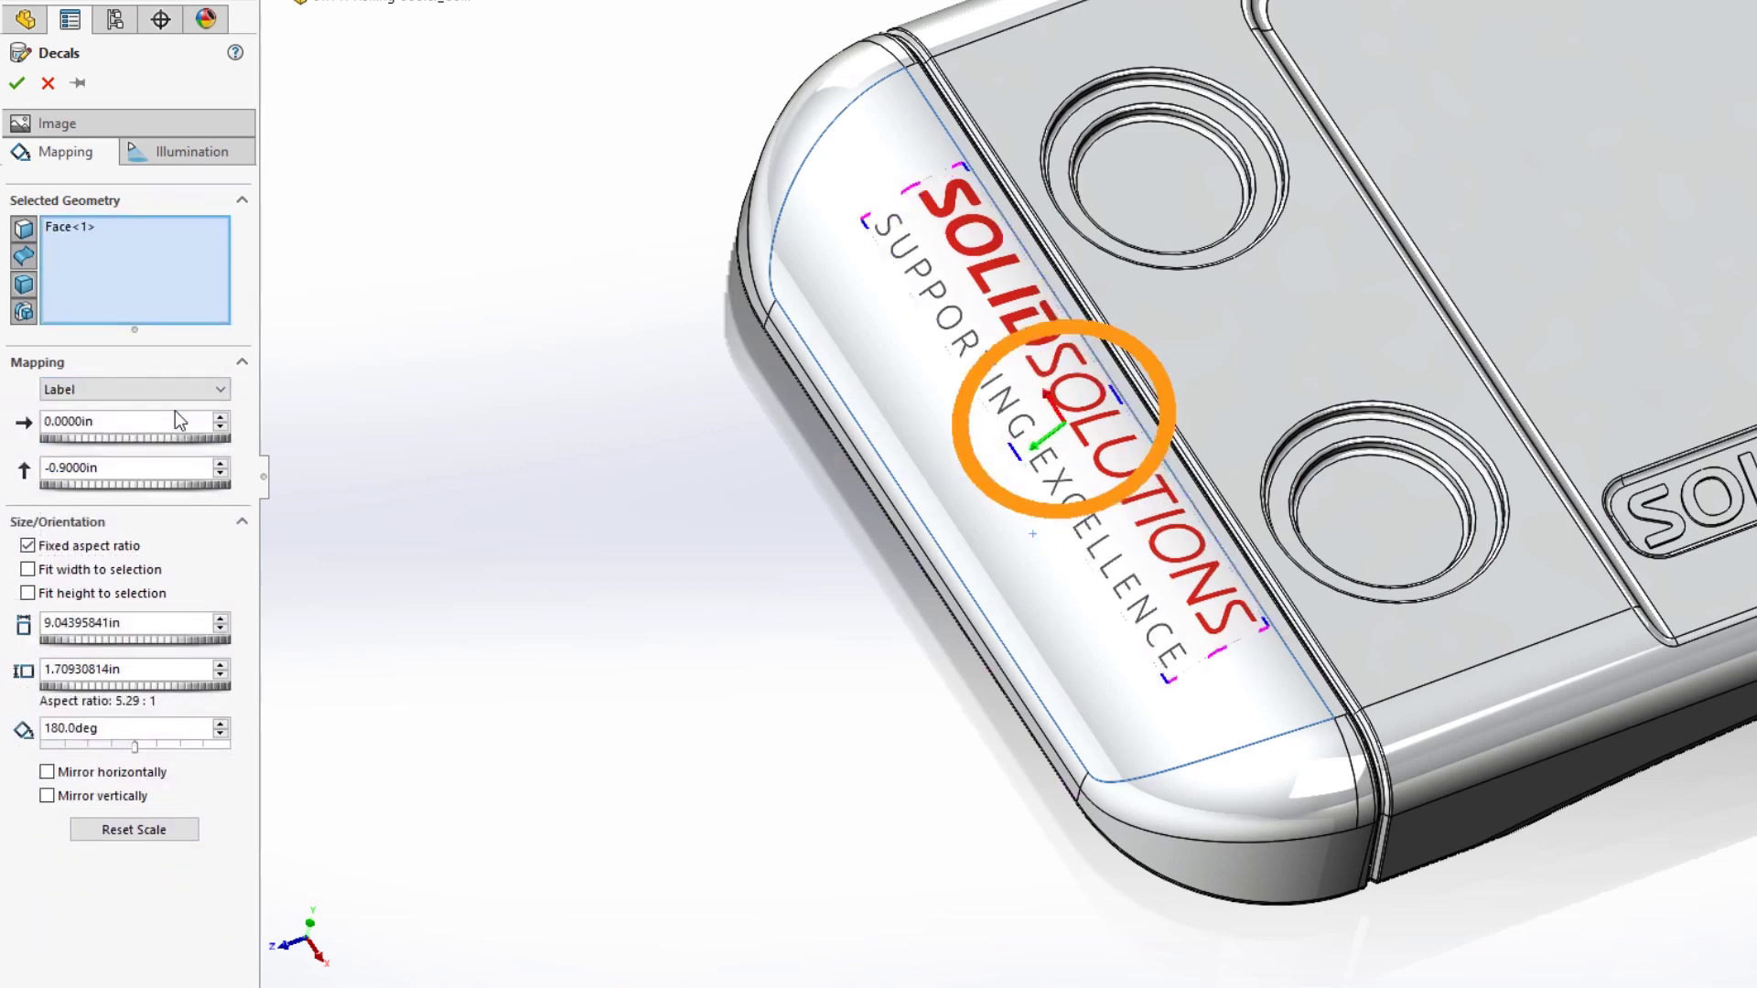
click(179, 393)
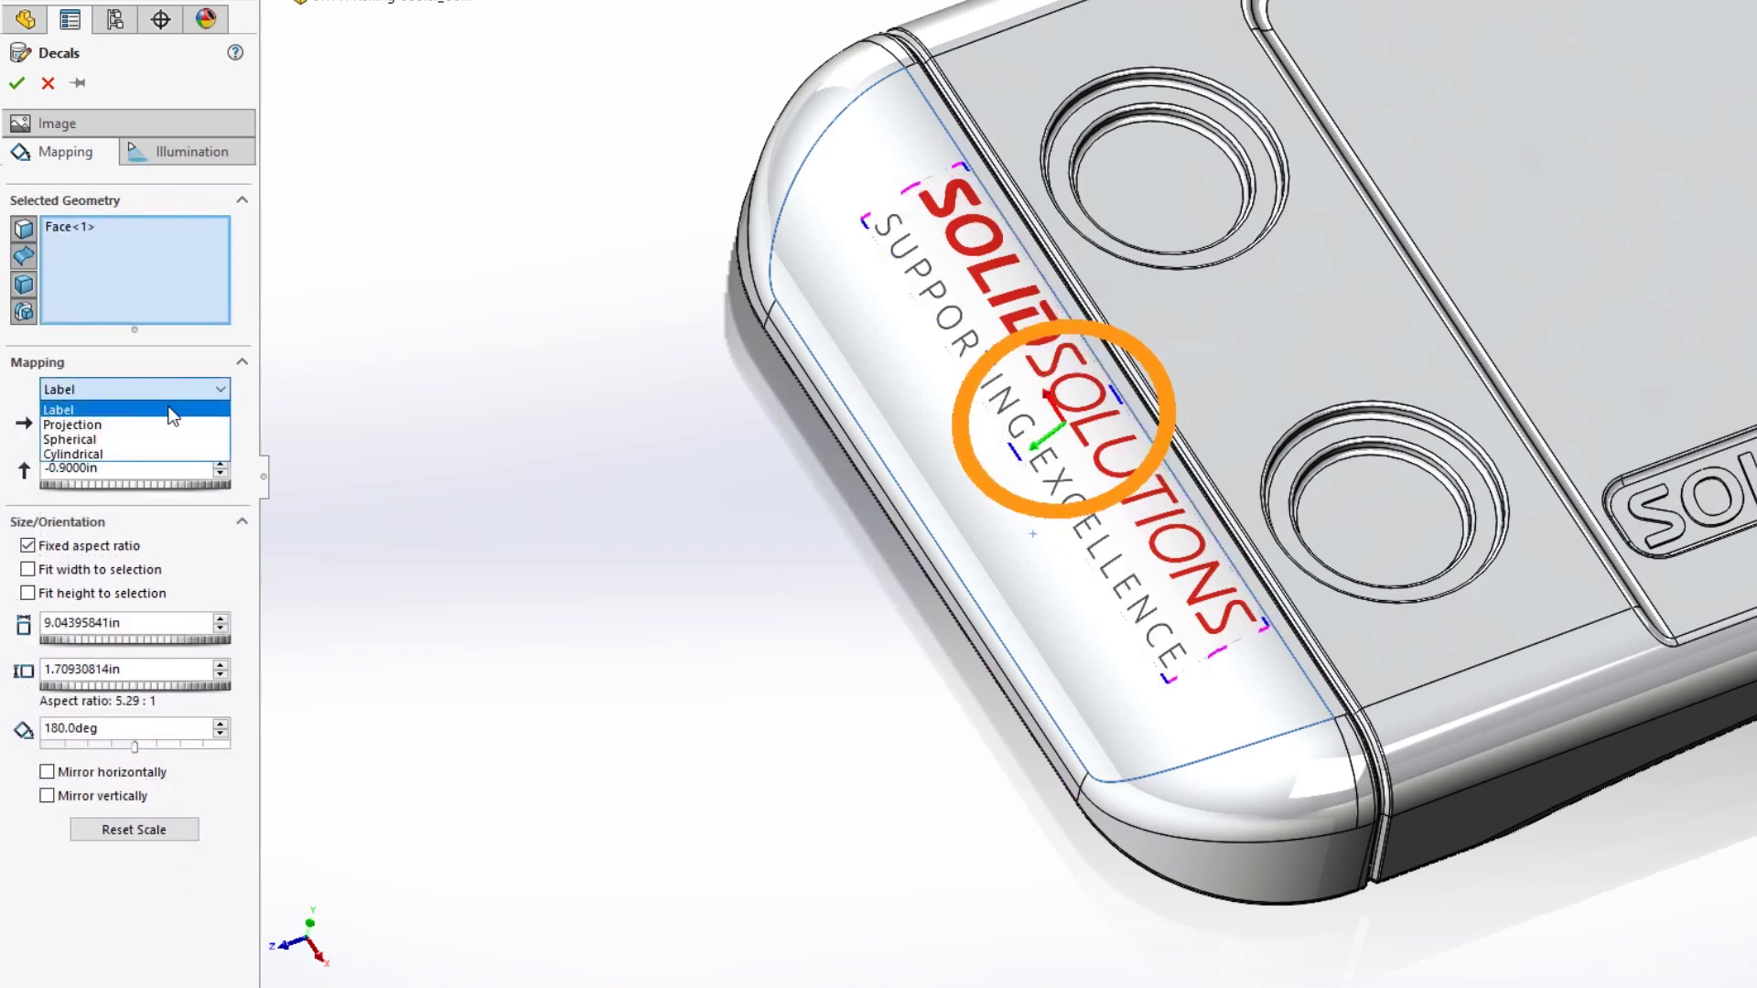
click(163, 425)
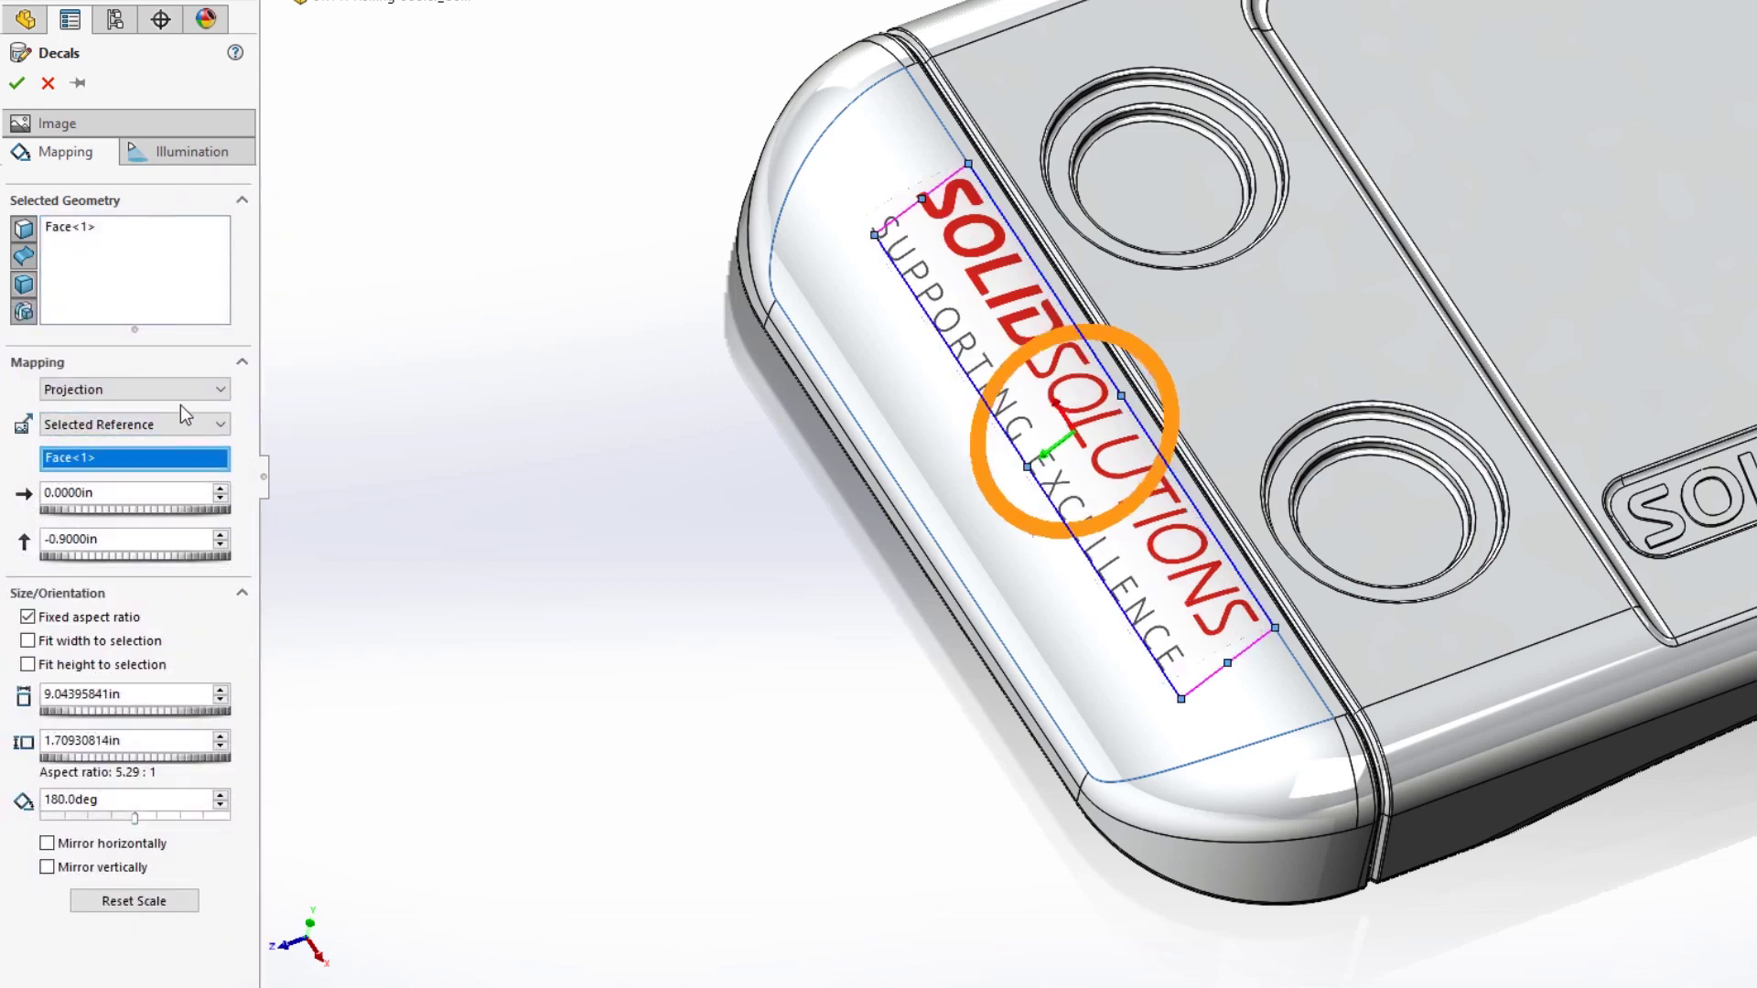
click(185, 398)
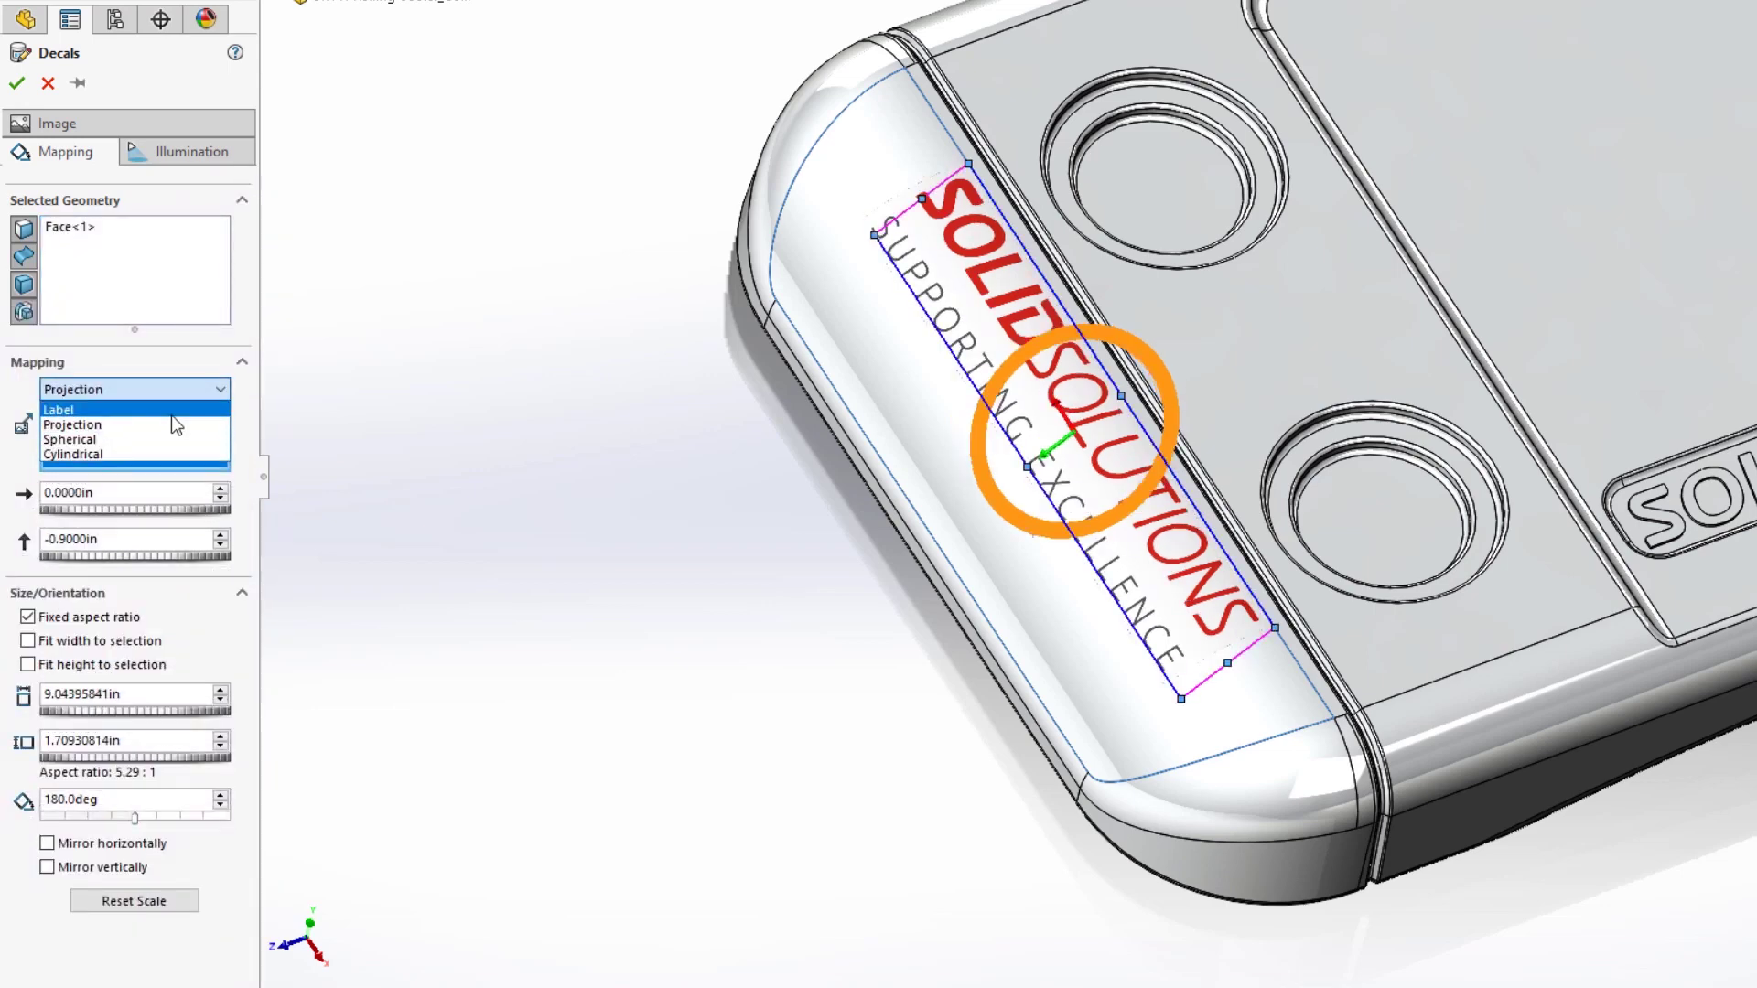
click(172, 413)
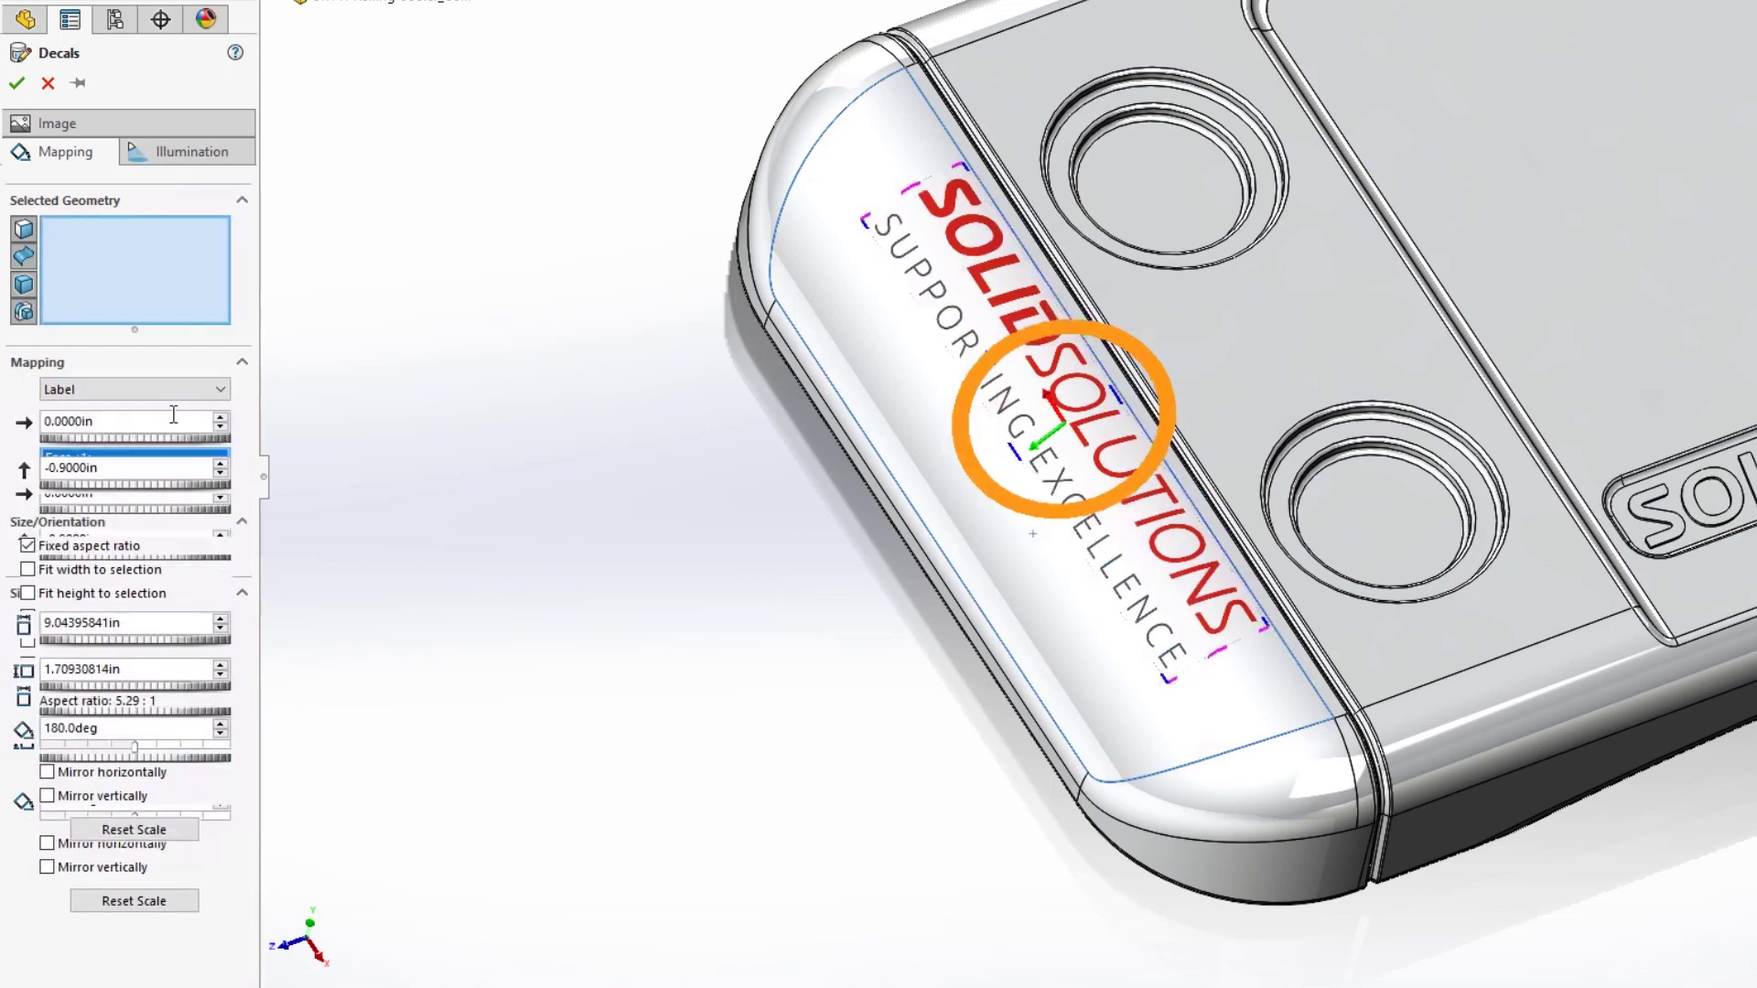
Step: Make the logo's white background transparent with a selective color mask and apply the decal
click(175, 158)
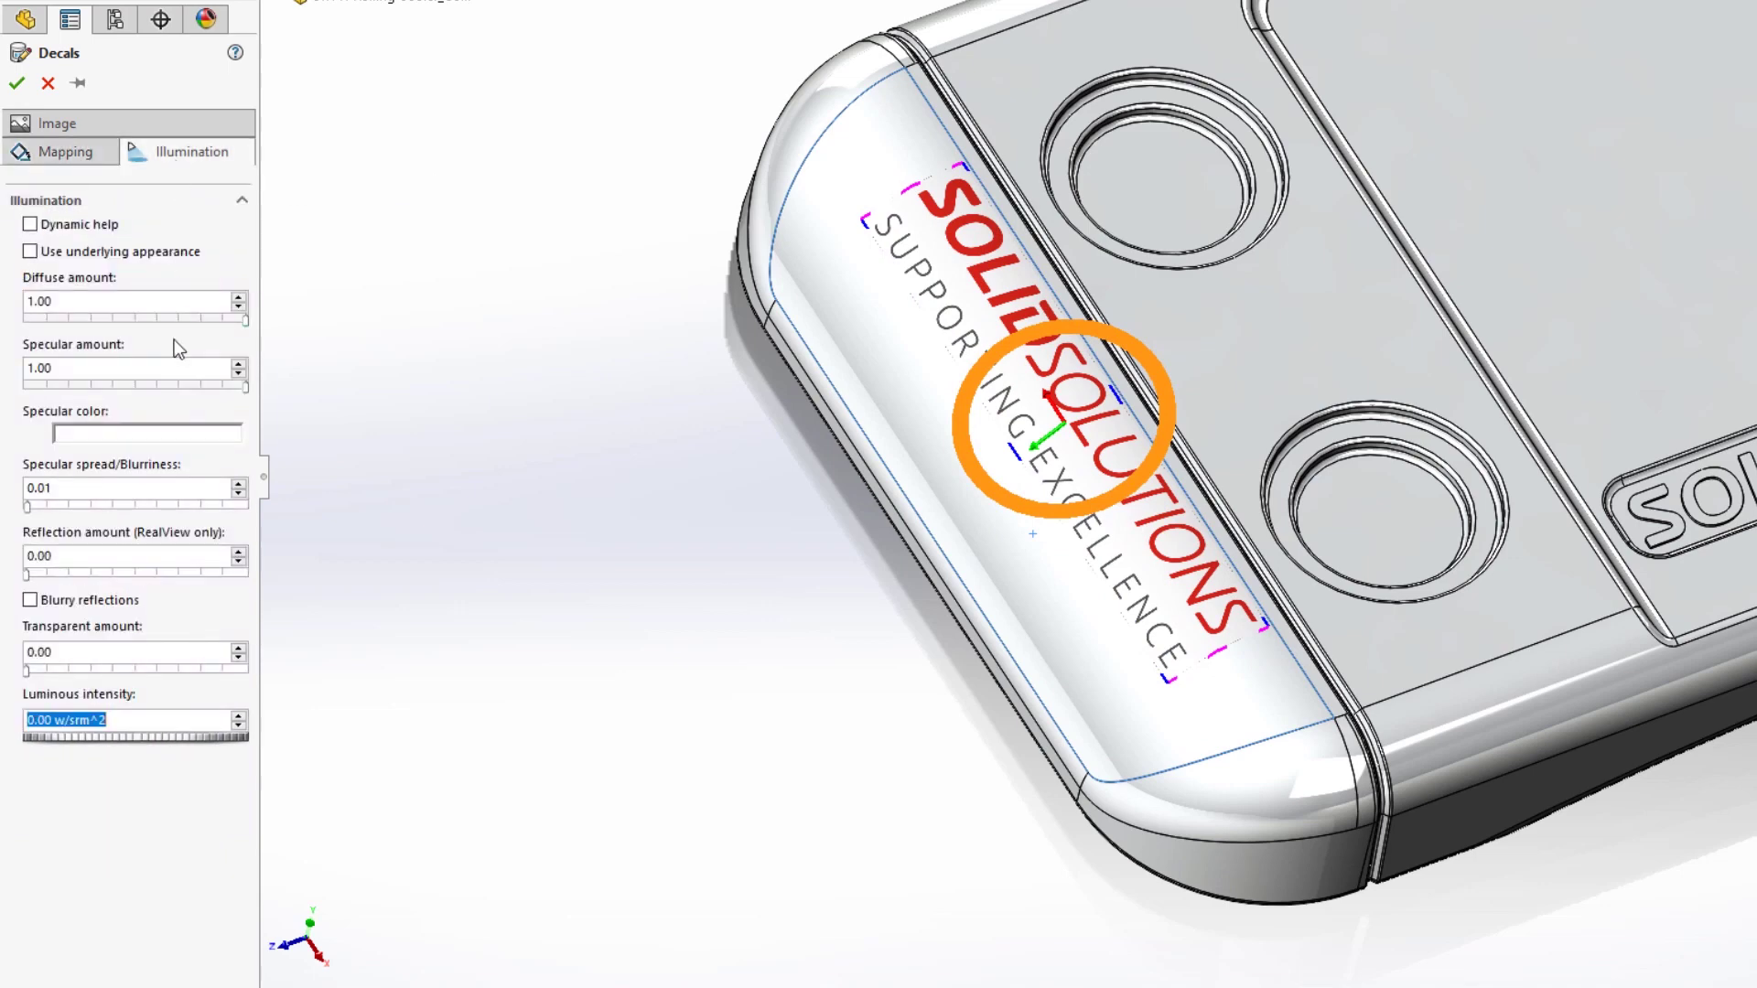
click(158, 134)
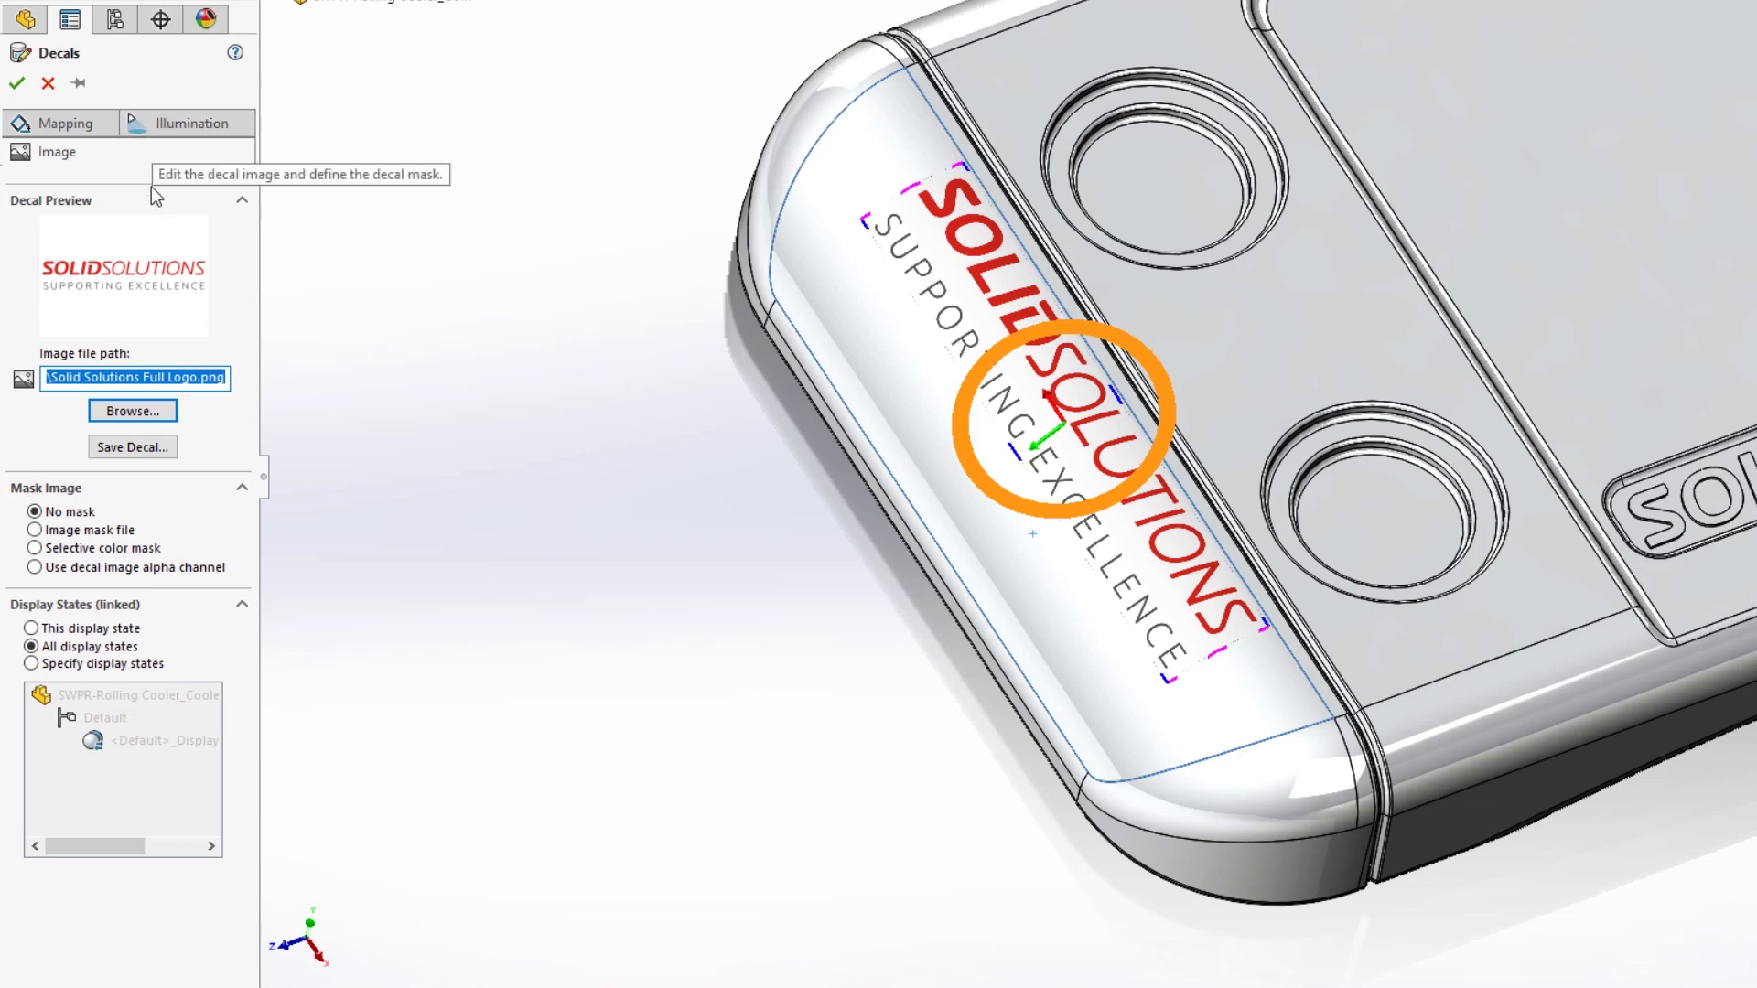
click(111, 549)
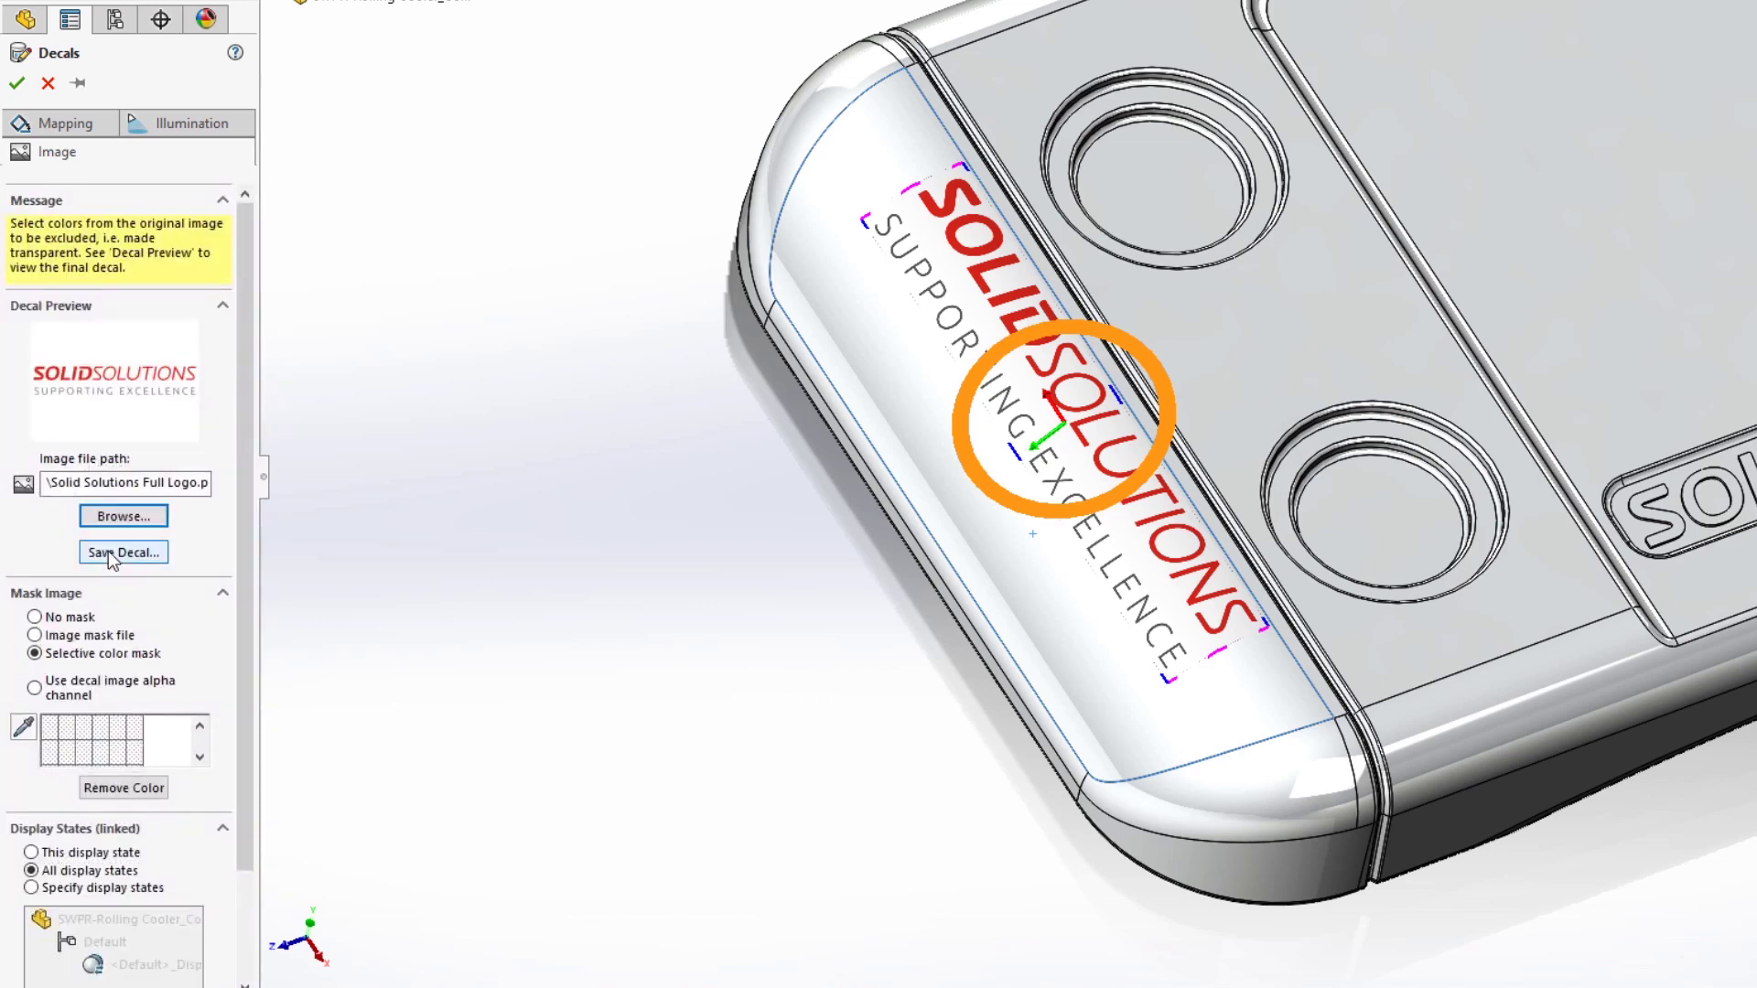
click(24, 728)
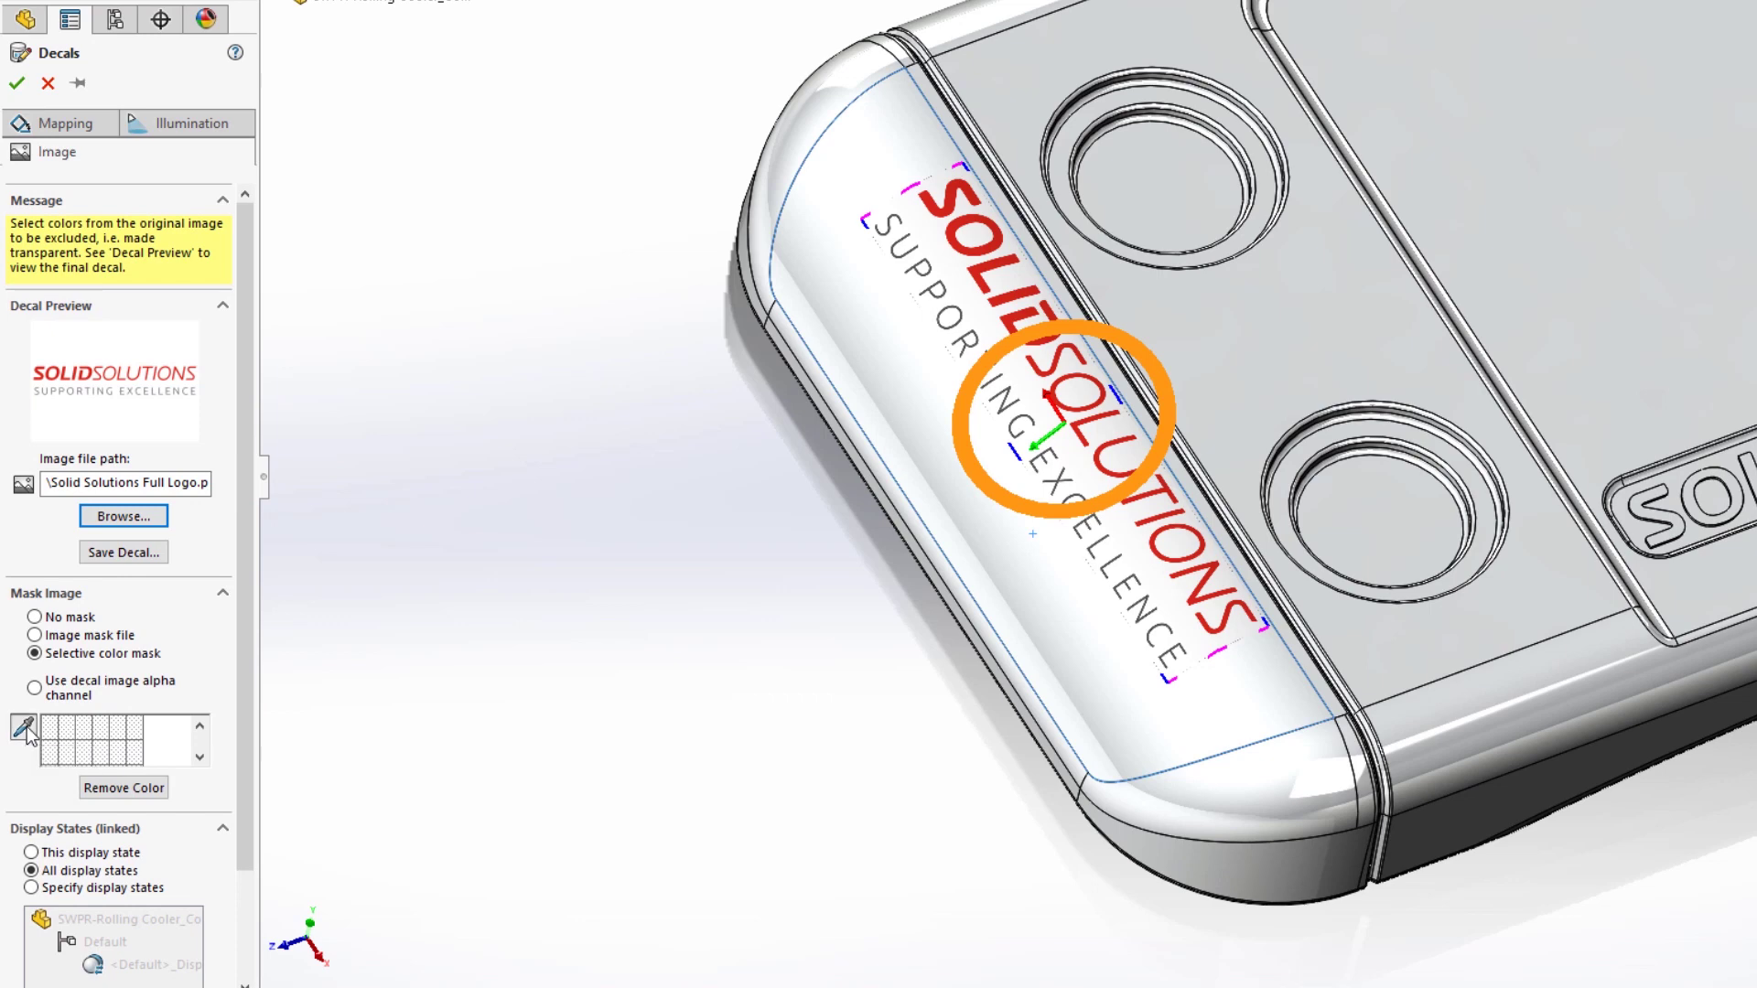
click(113, 416)
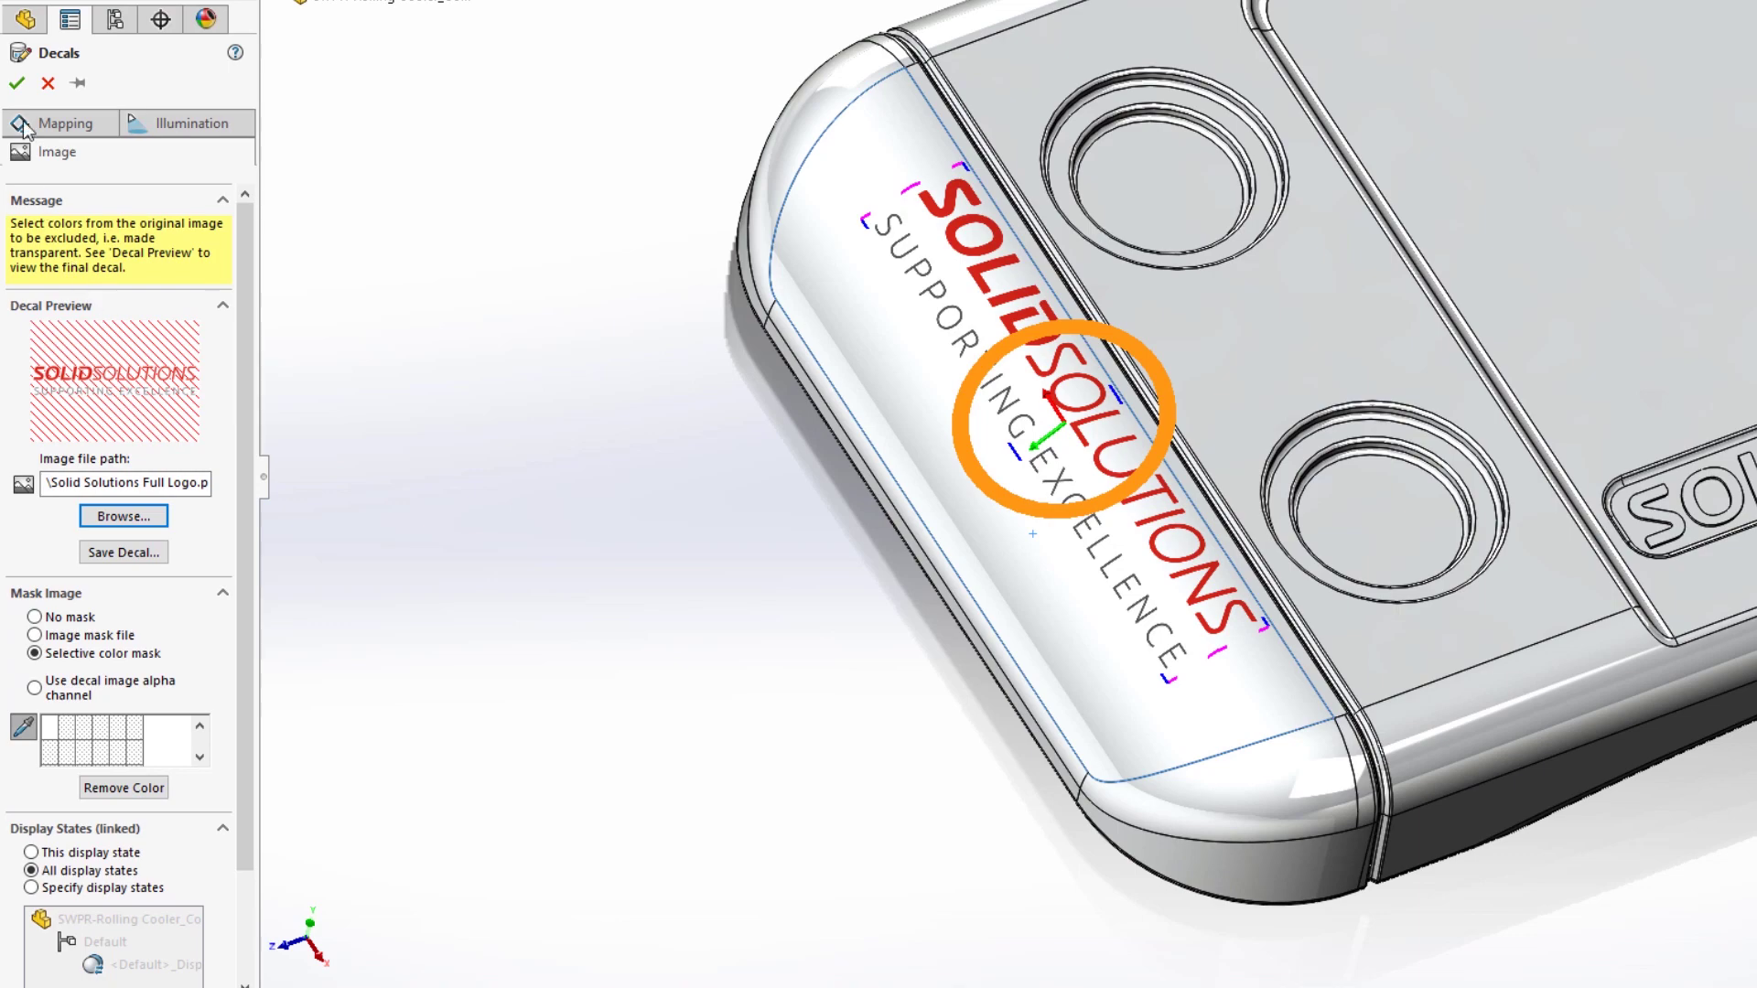
click(17, 85)
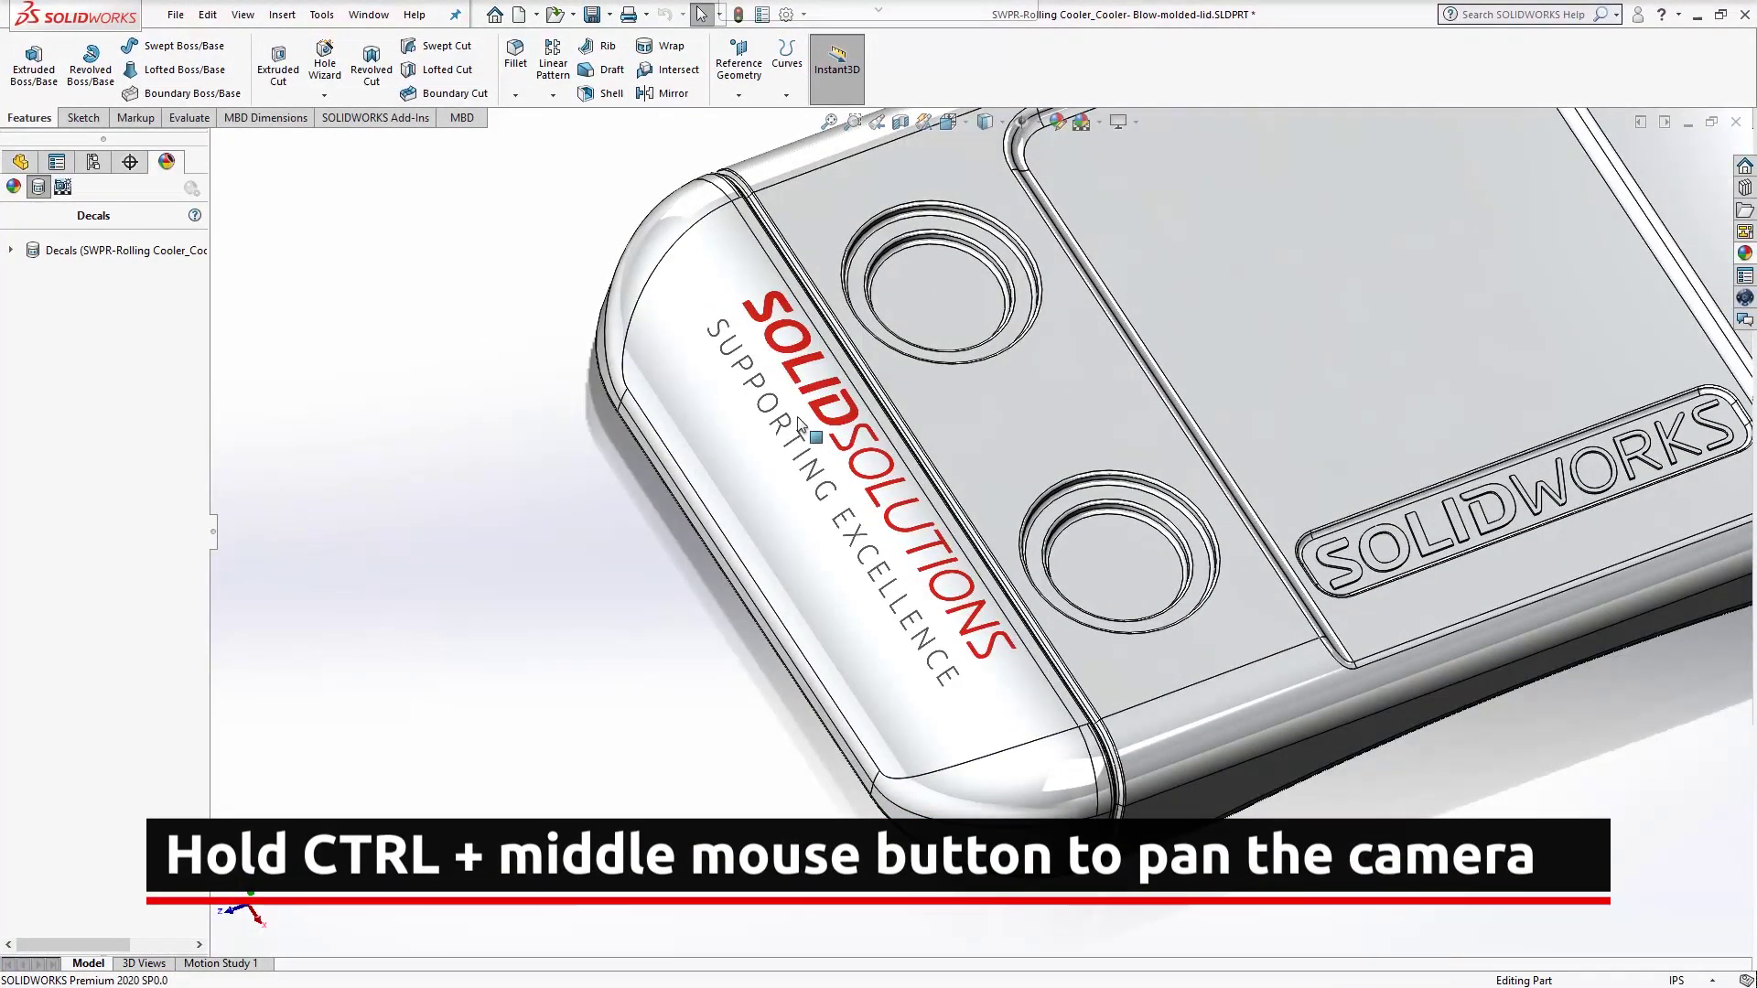
Step: Sketch a center rectangle about 7.29 by 6.96 in on the lid's large recessed face, centred on the origin
ctrl+middle_drag(1223, 379, 798, 600)
click(876, 505)
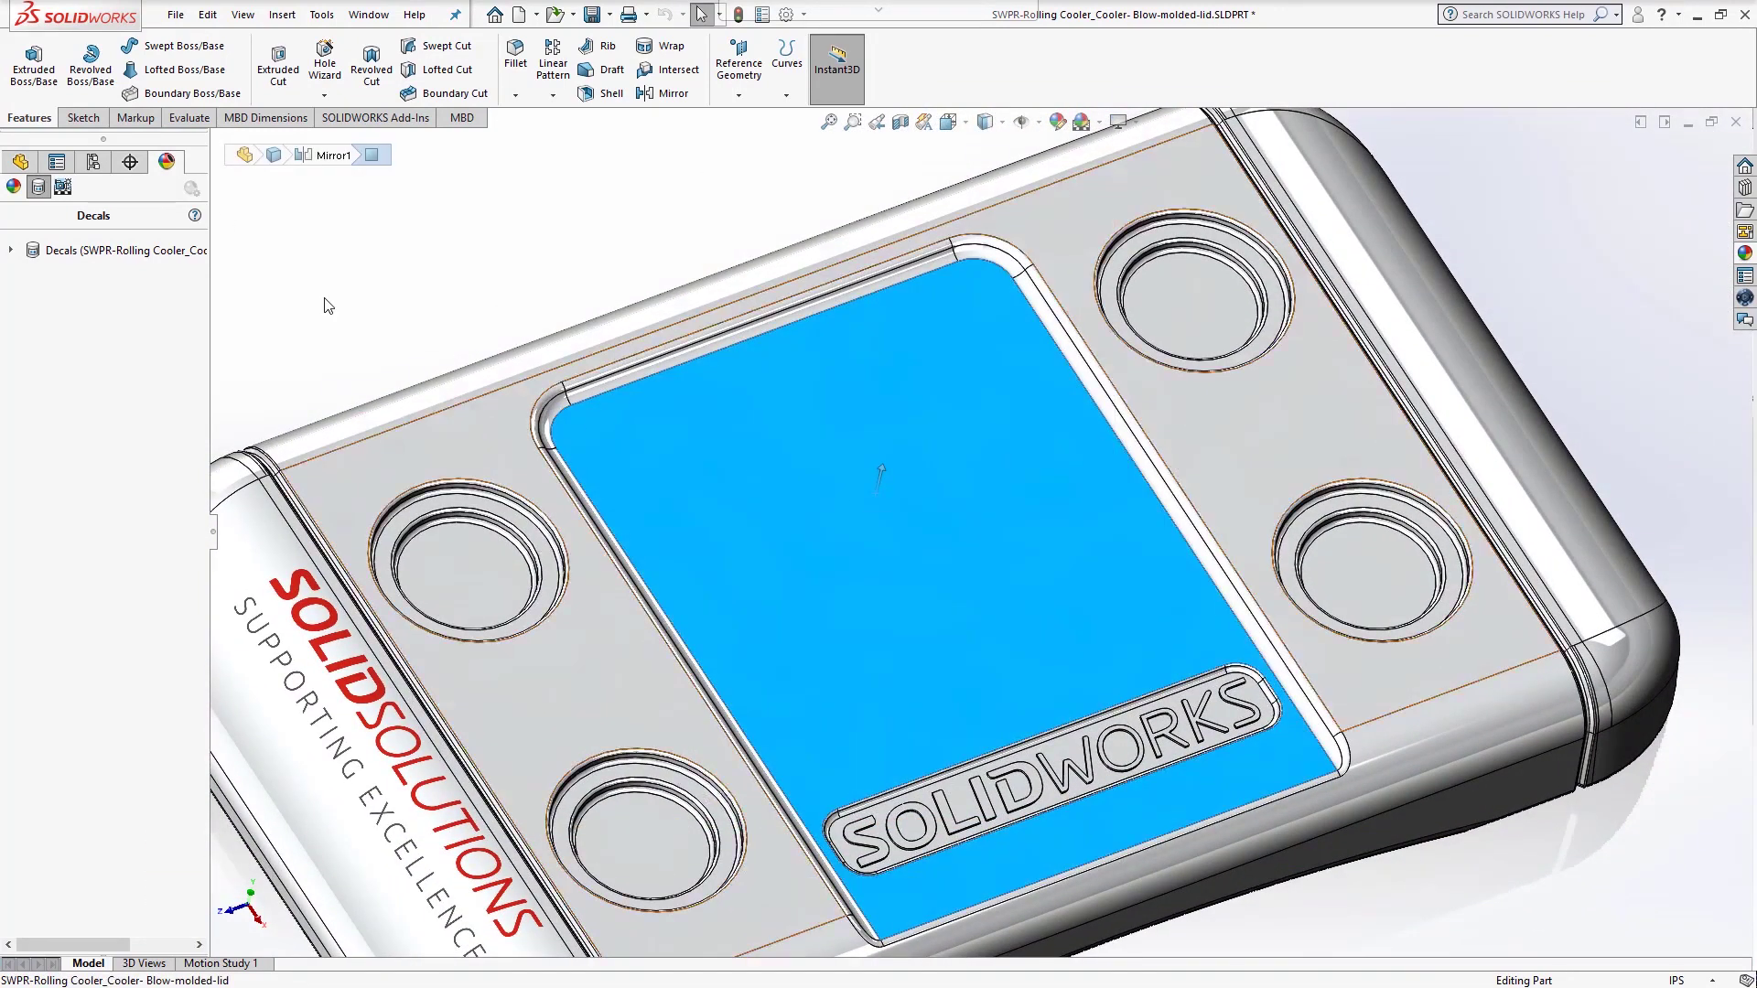
click(83, 117)
click(25, 61)
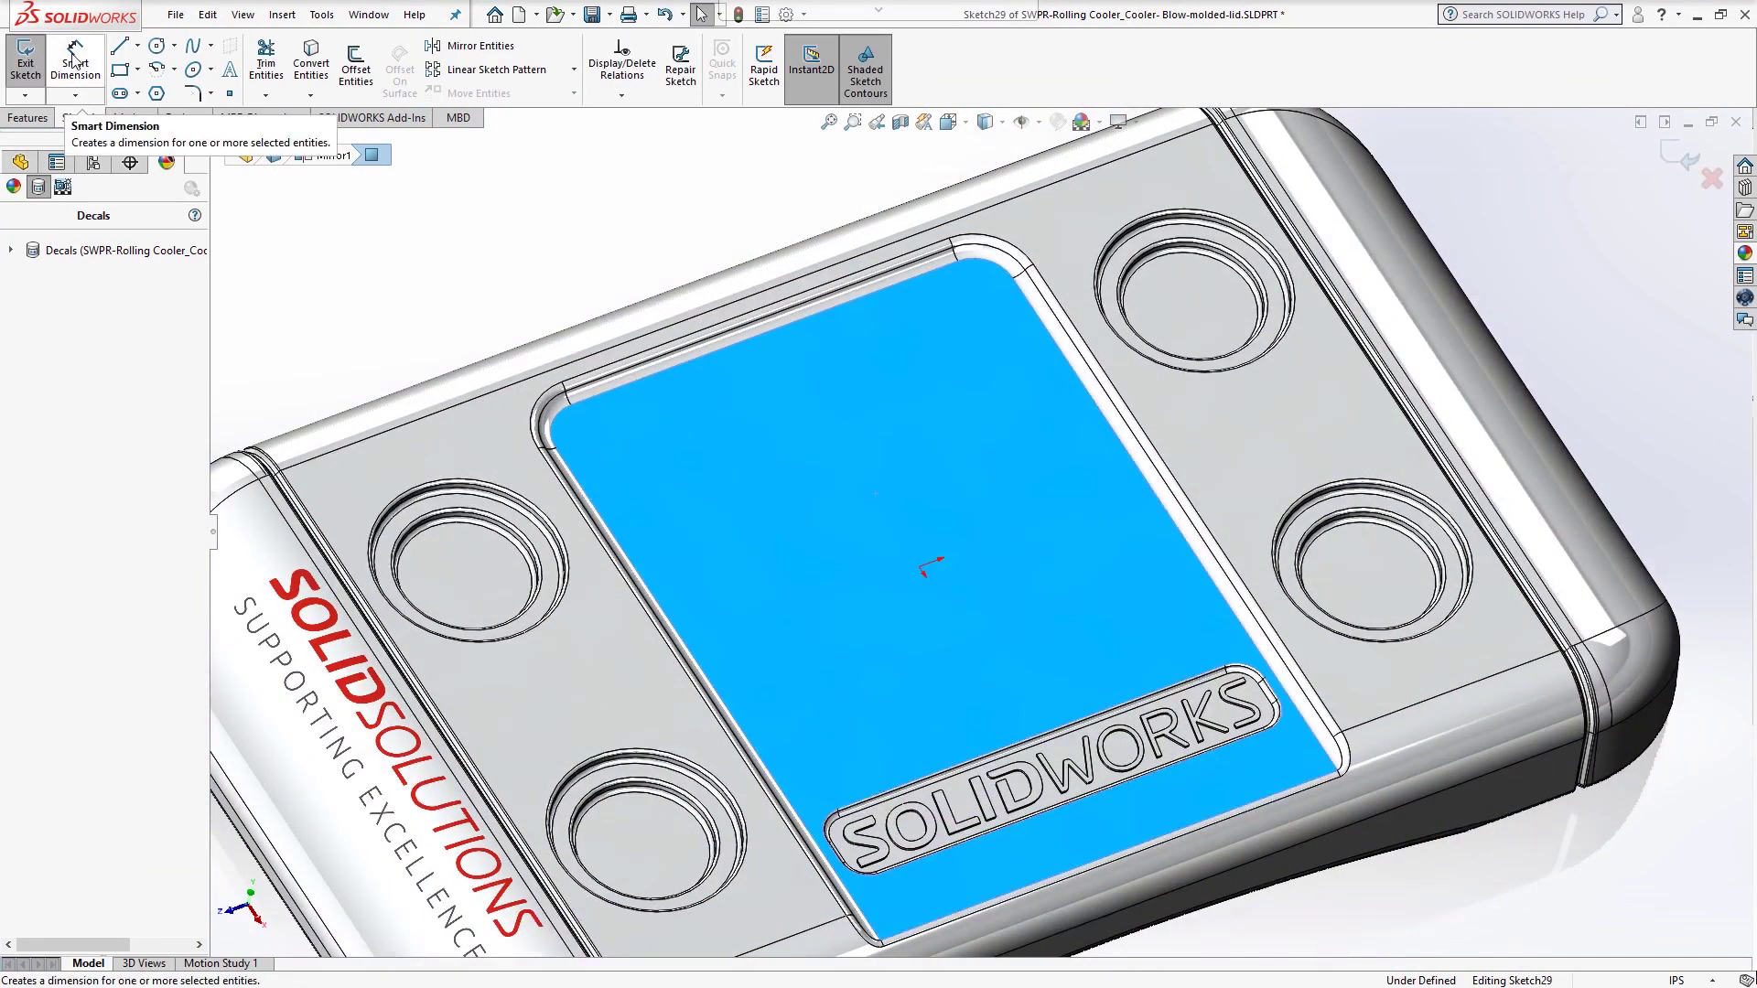
click(120, 69)
click(84, 281)
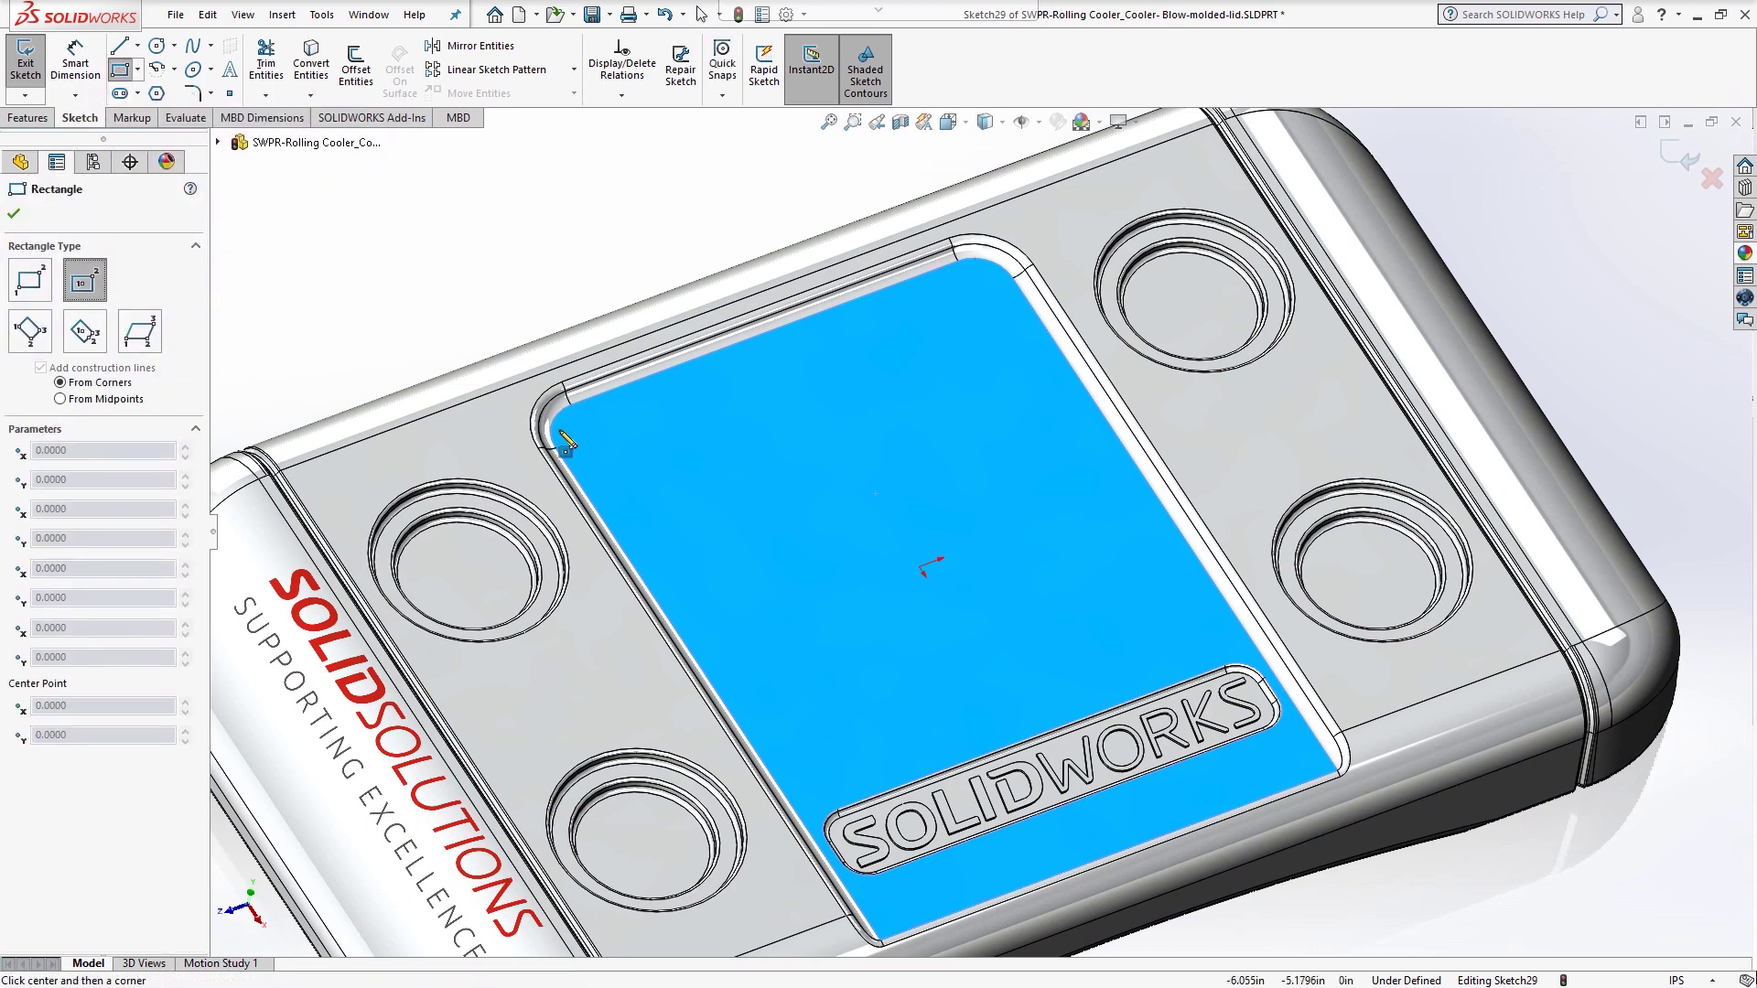
drag(922, 568, 987, 354)
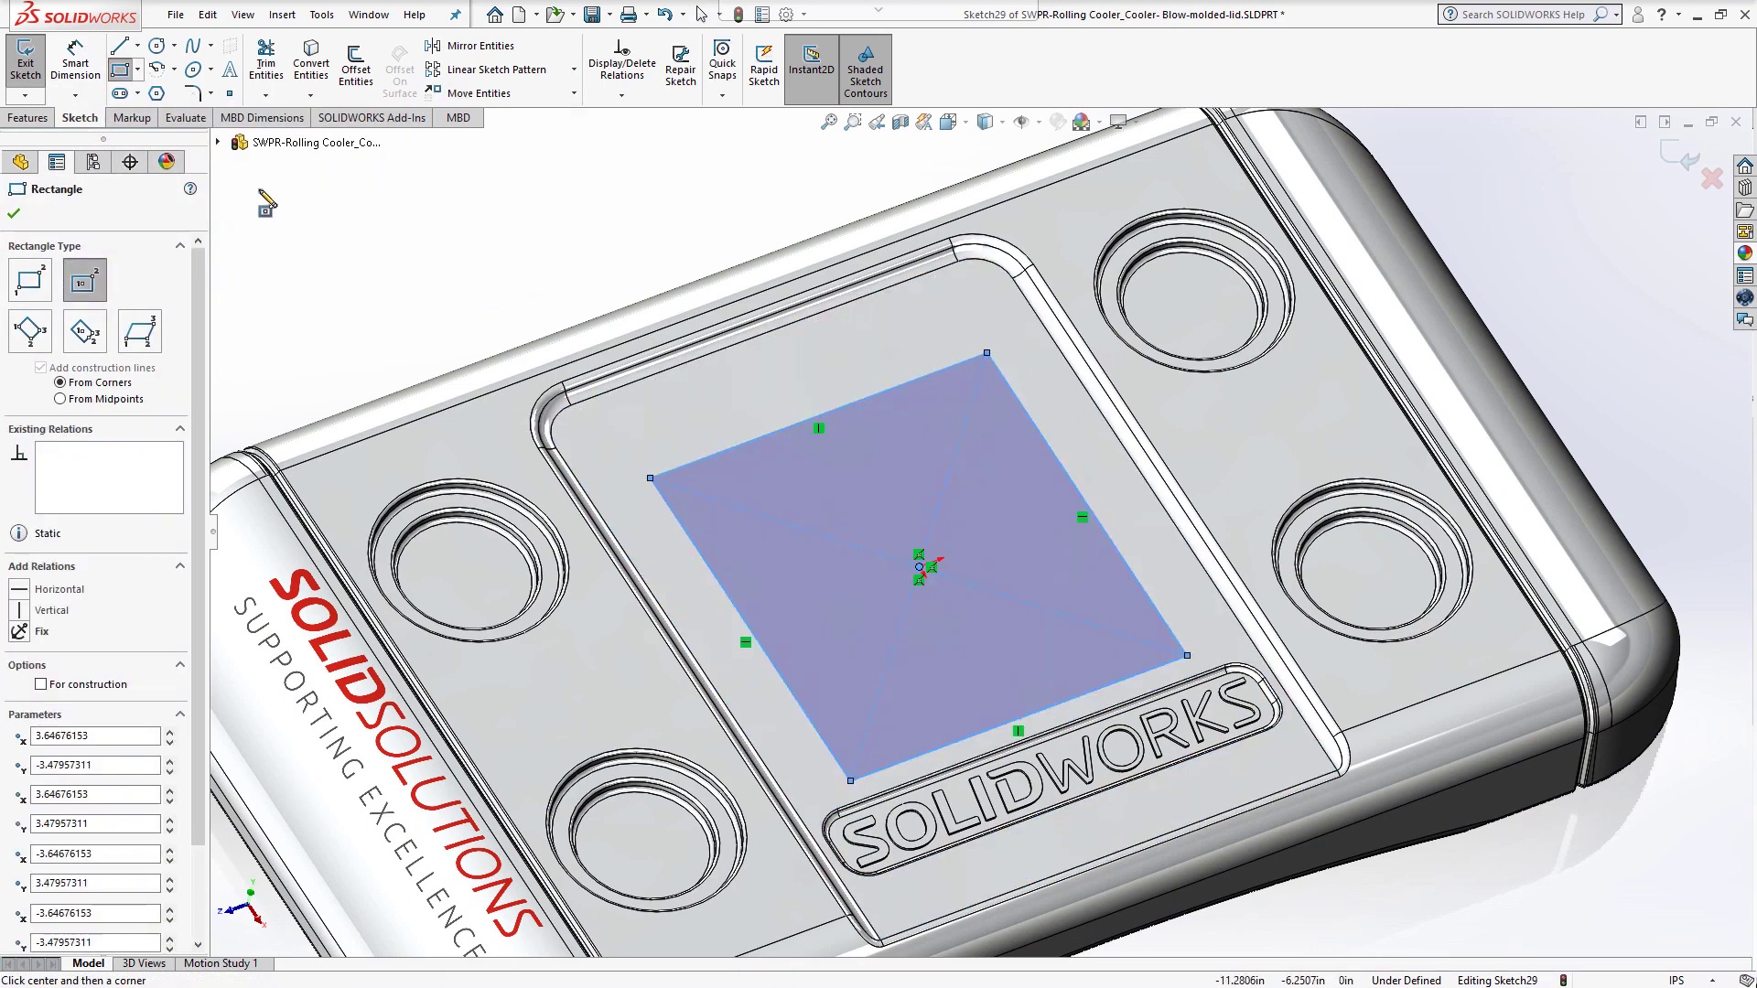
Step: Dimension two adjacent sides of the rectangle and set both to 7 in
click(75, 62)
click(741, 453)
click(675, 244)
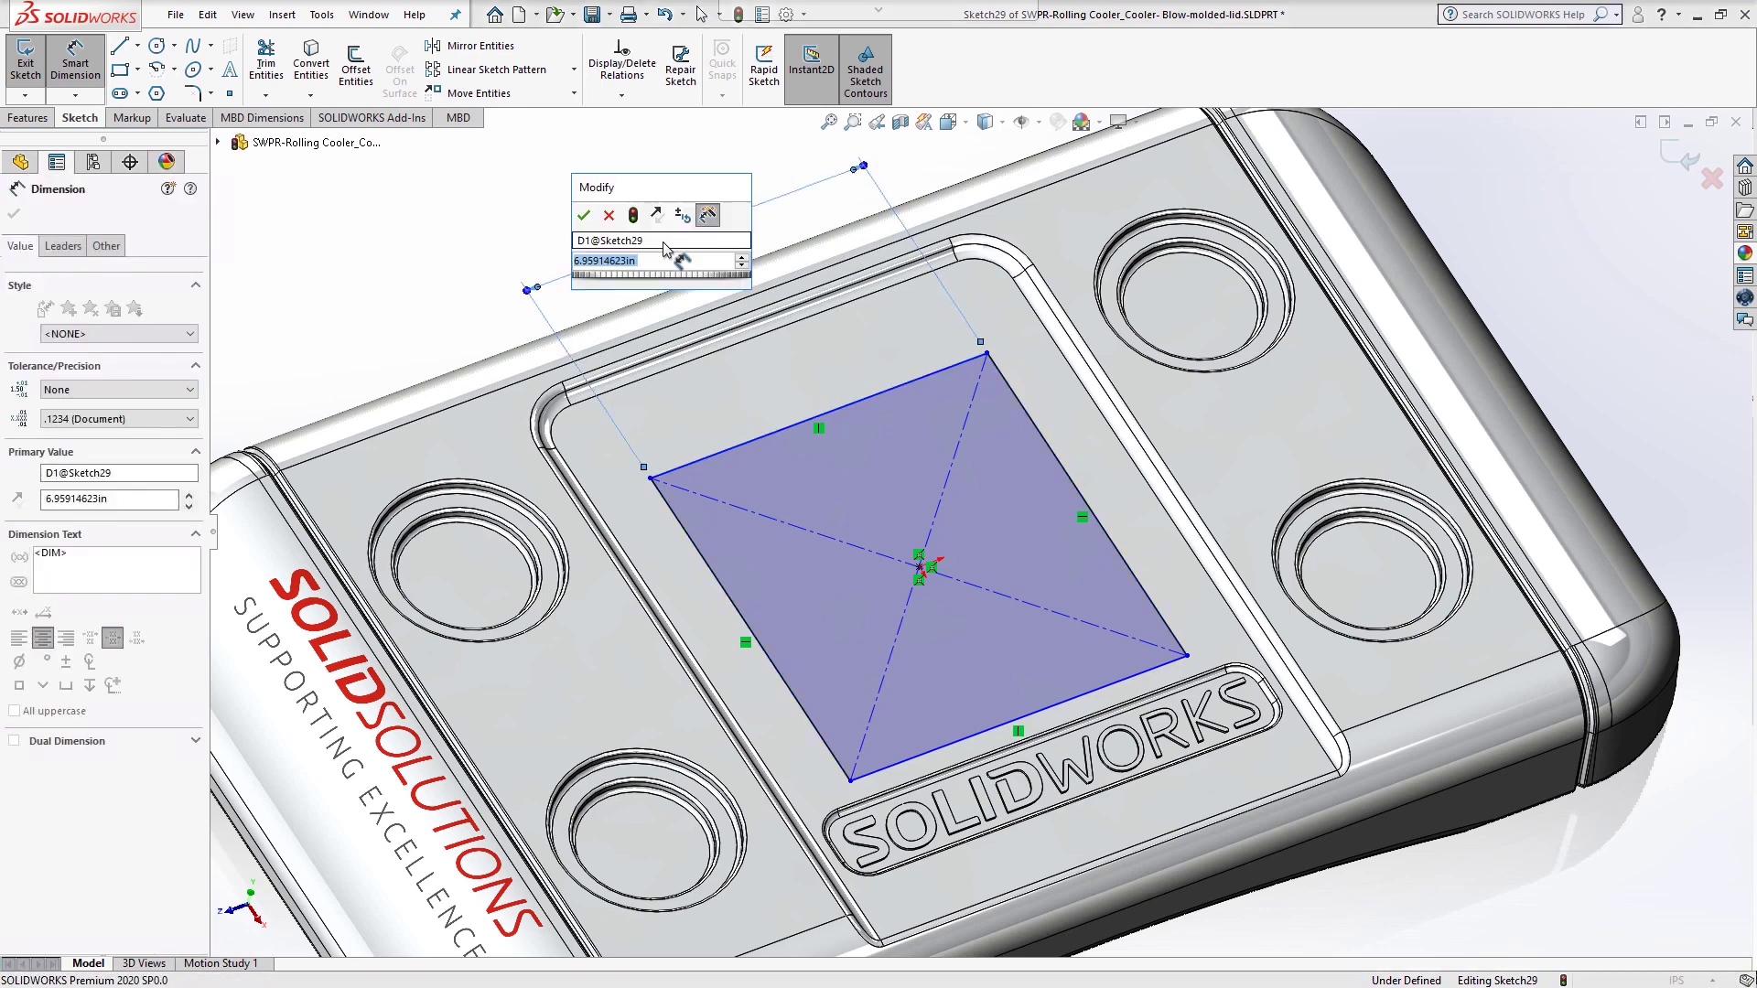
text(7)
key(Return)
click(672, 517)
click(703, 607)
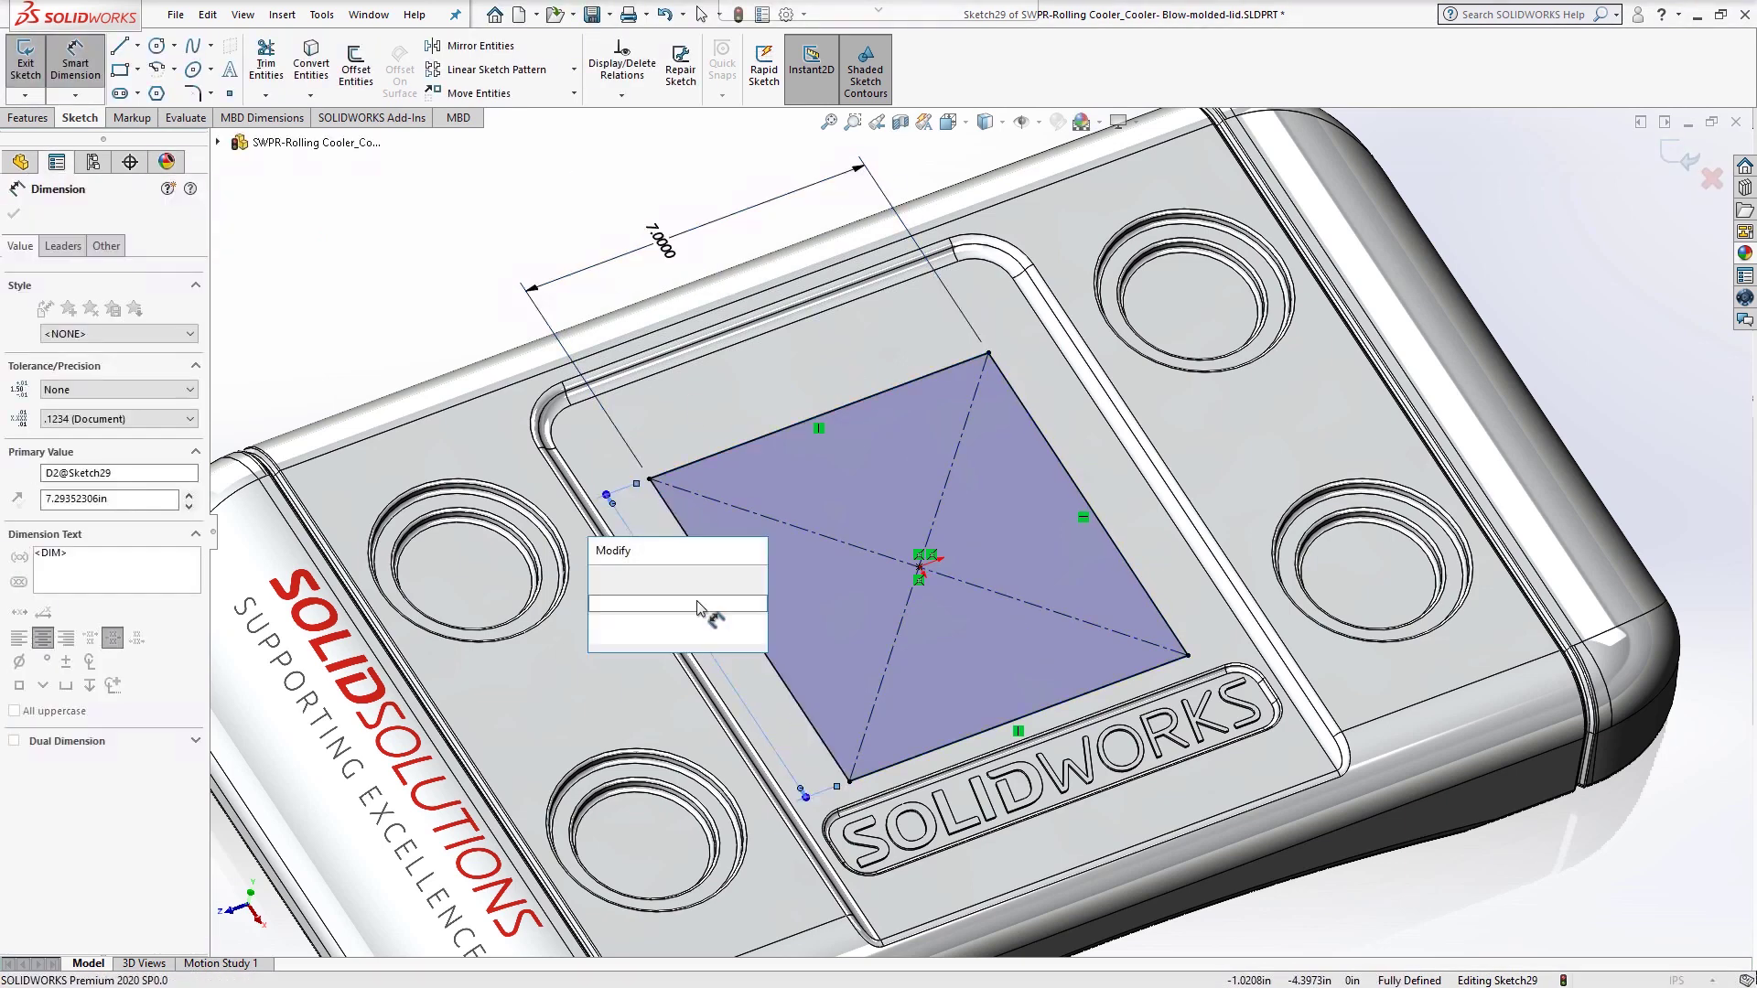
text(7)
key(Return)
Step: Create a projection Split Line on the recessed face from the current square sketch
click(38, 118)
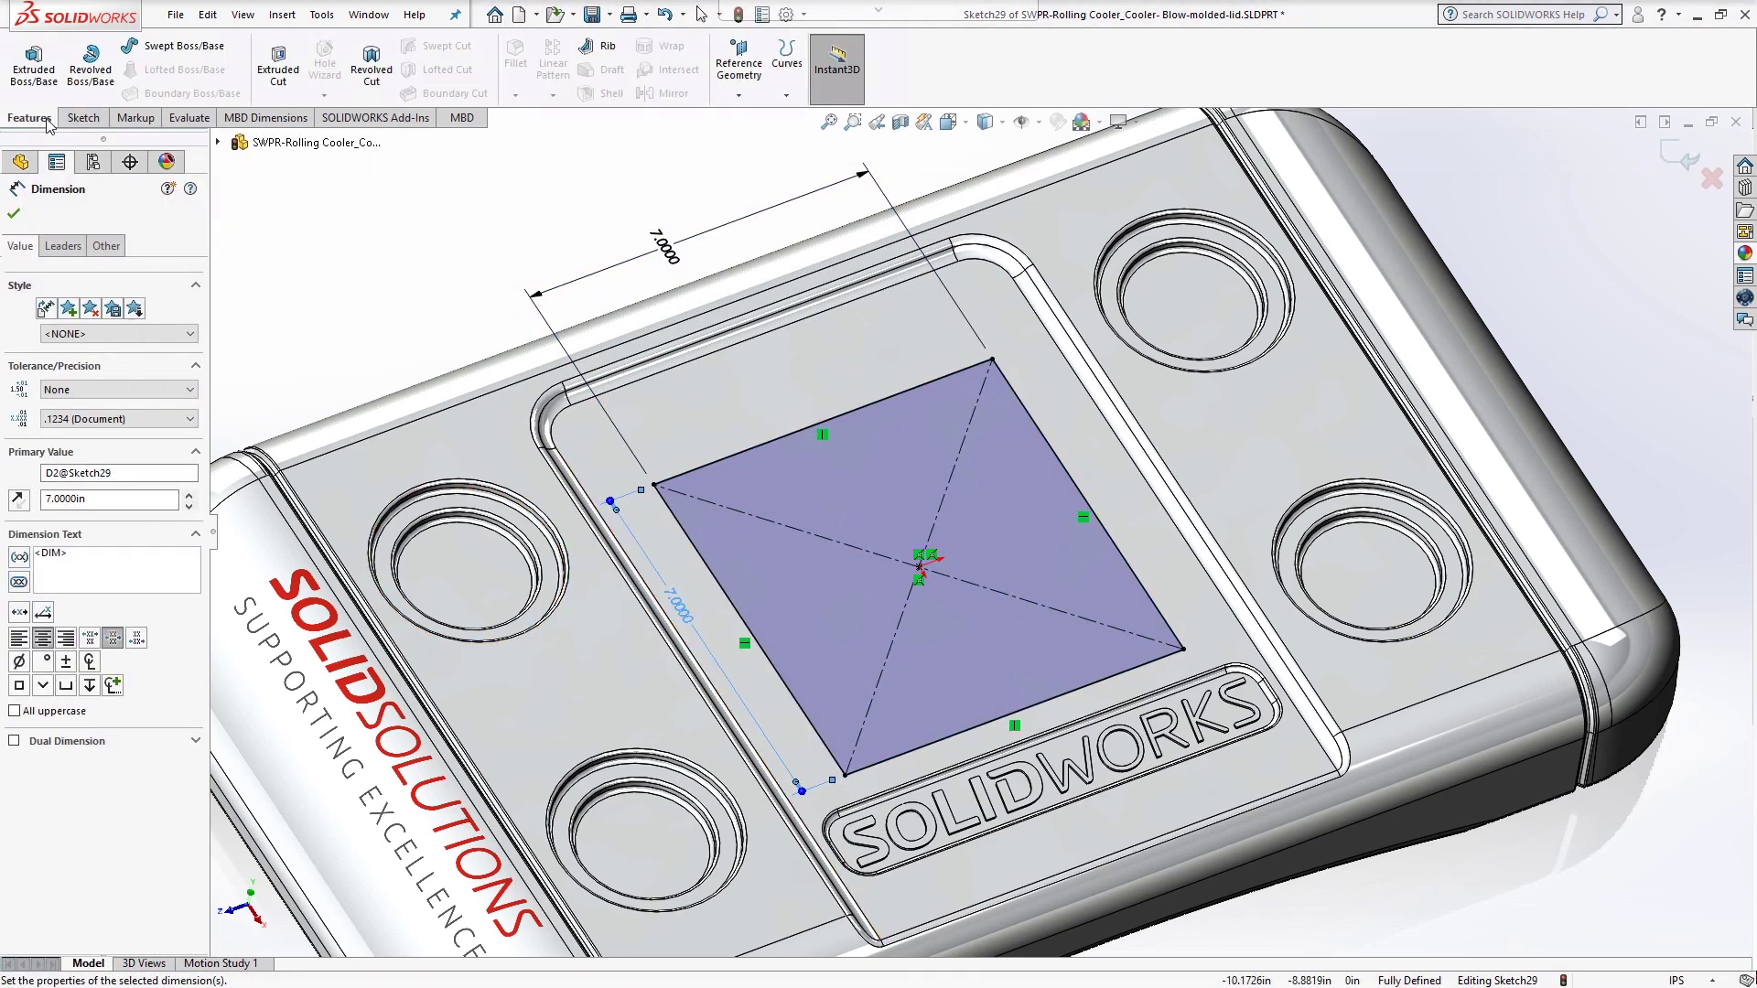
click(786, 92)
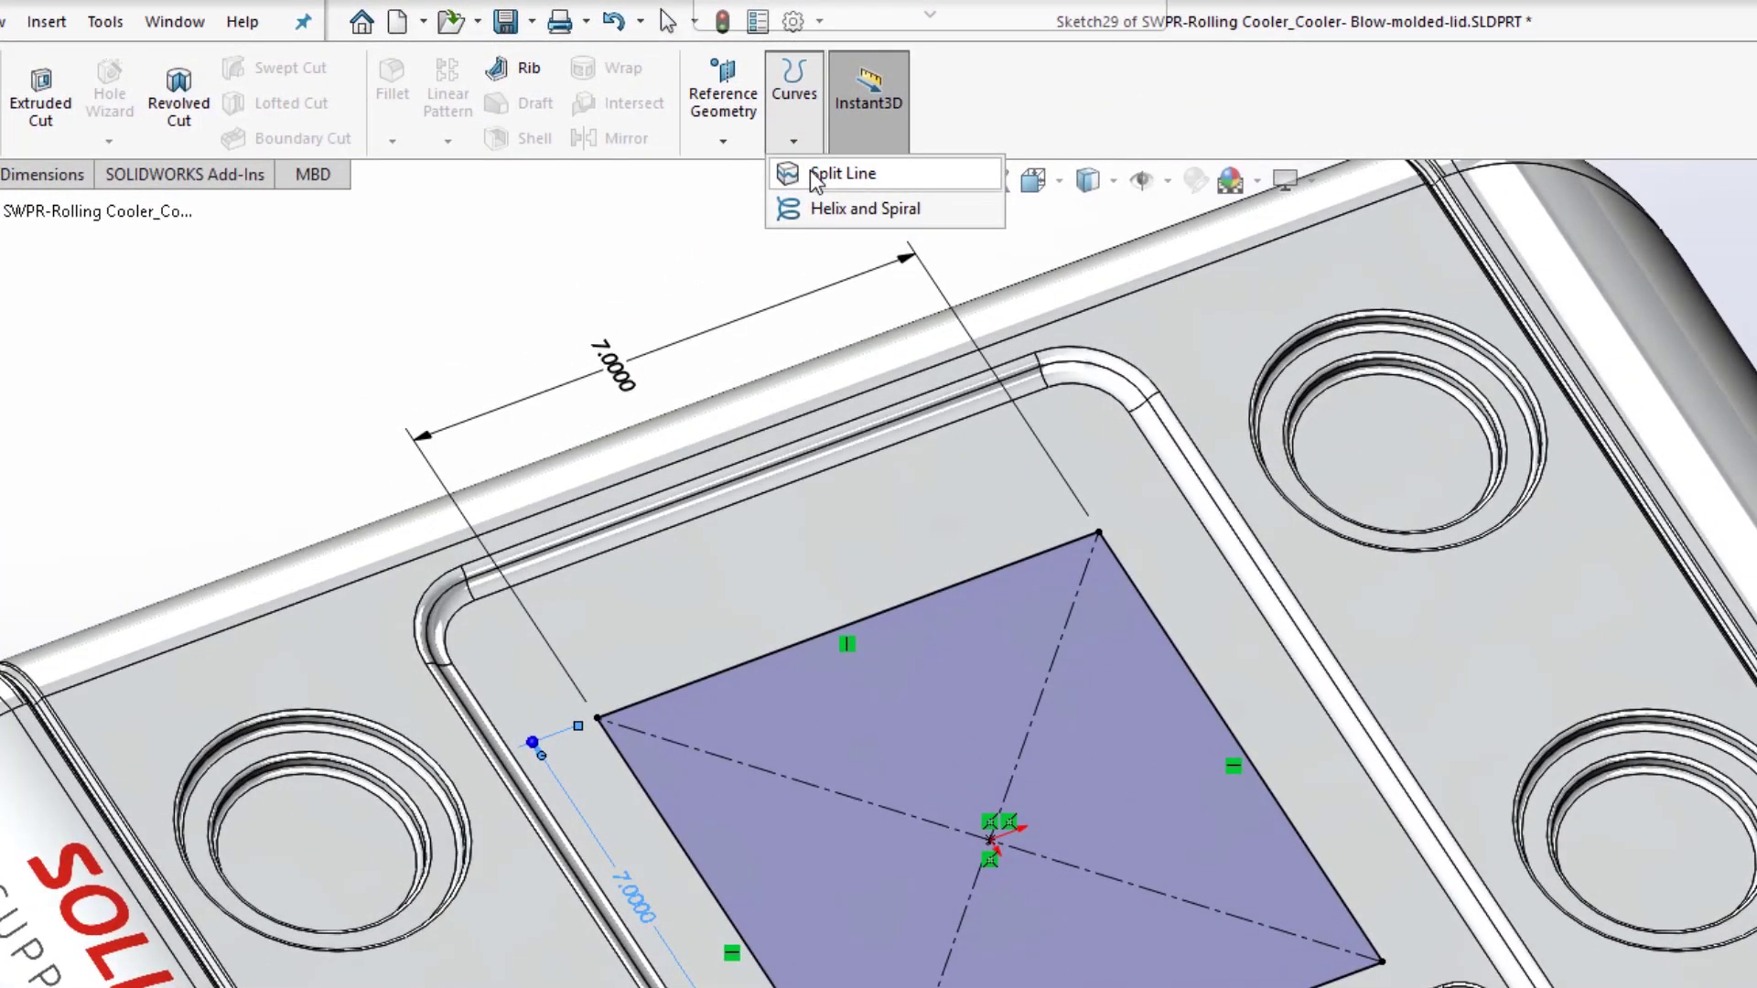
click(810, 172)
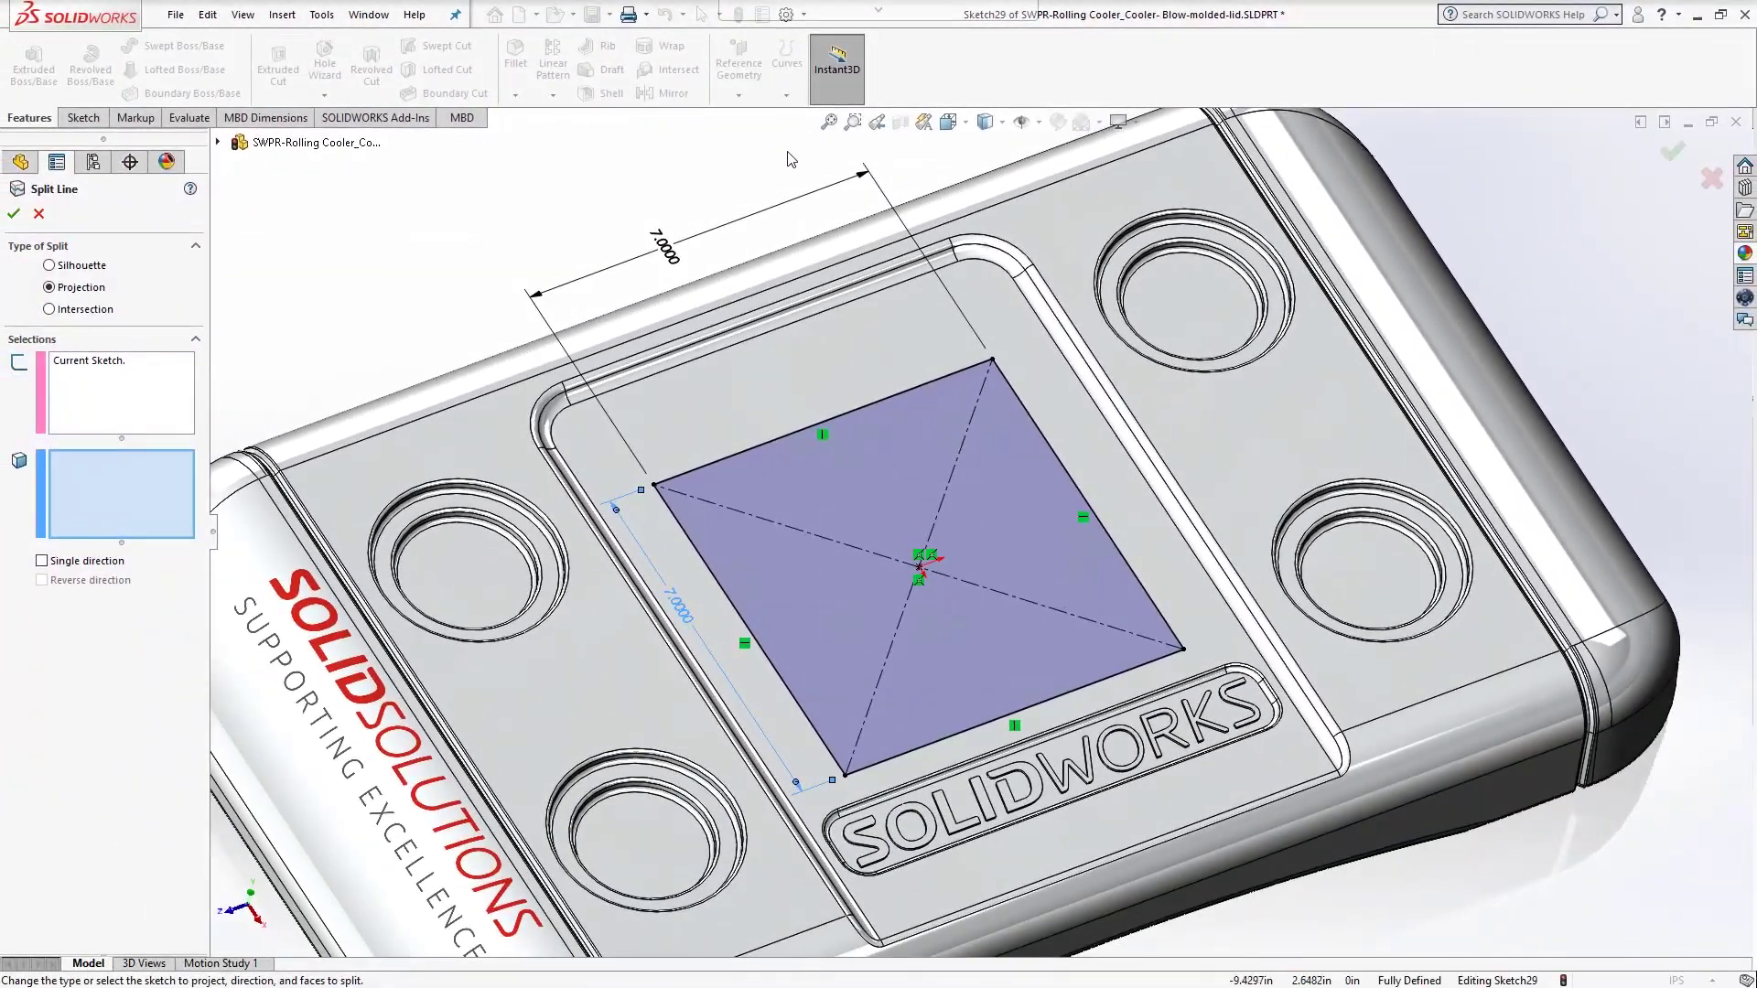
click(782, 354)
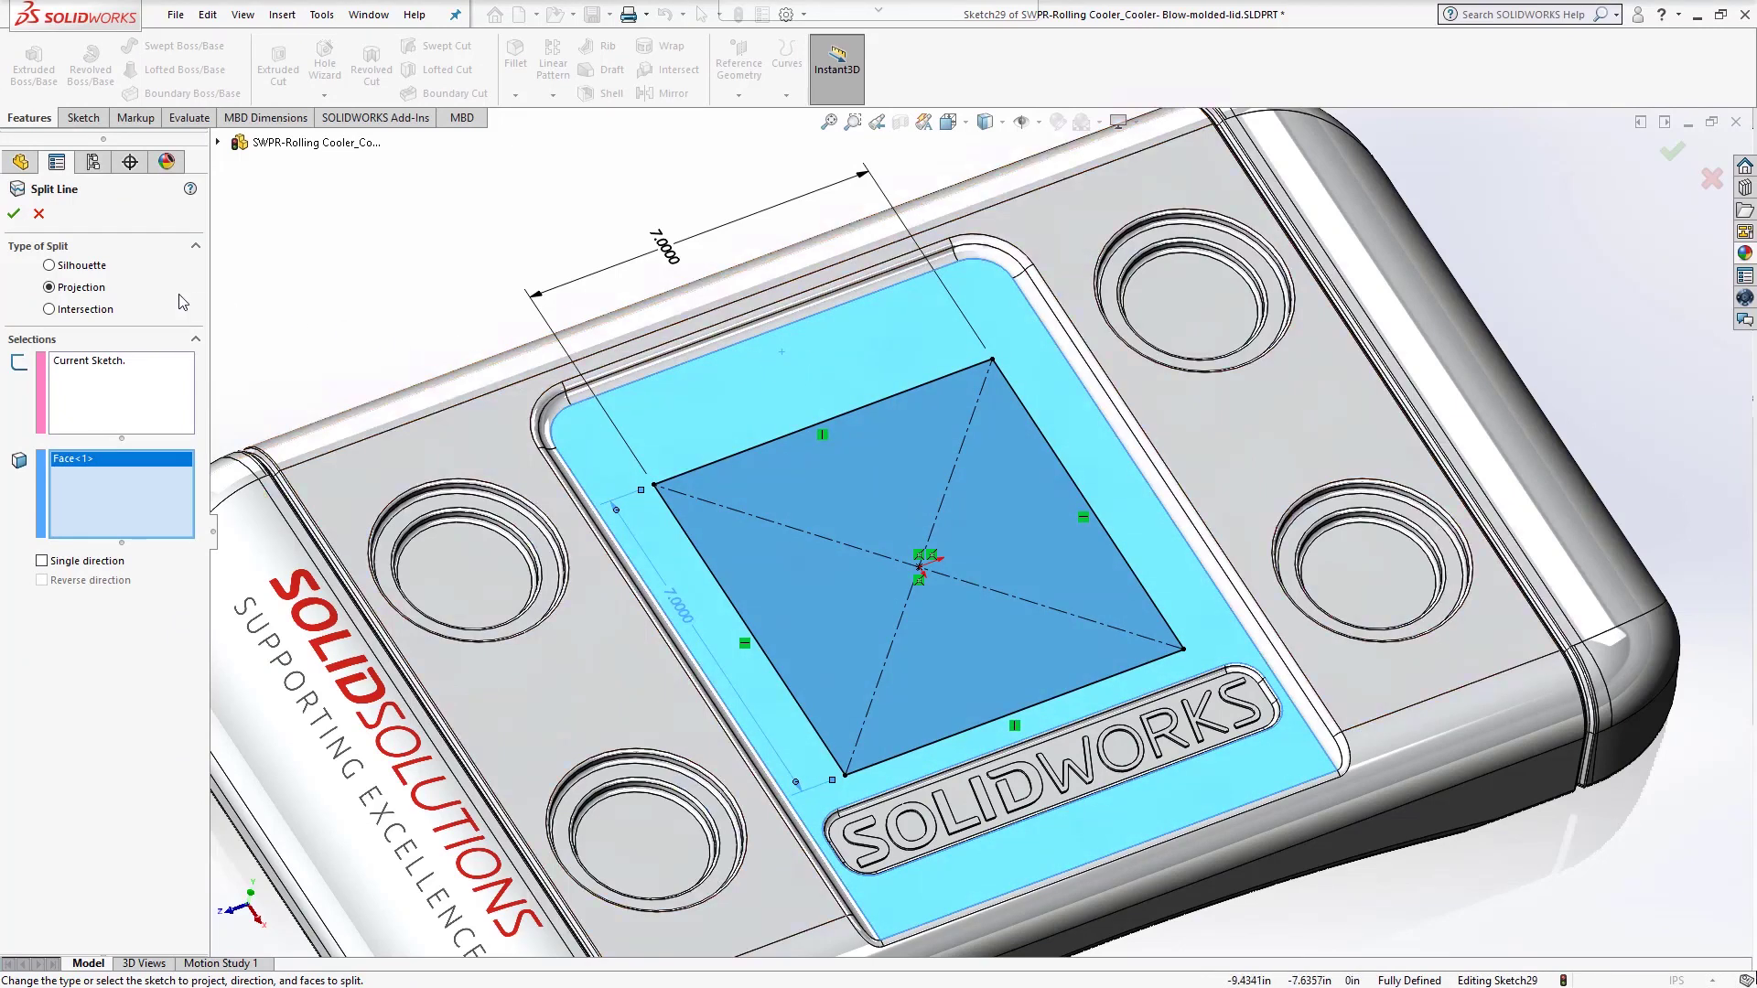
click(15, 216)
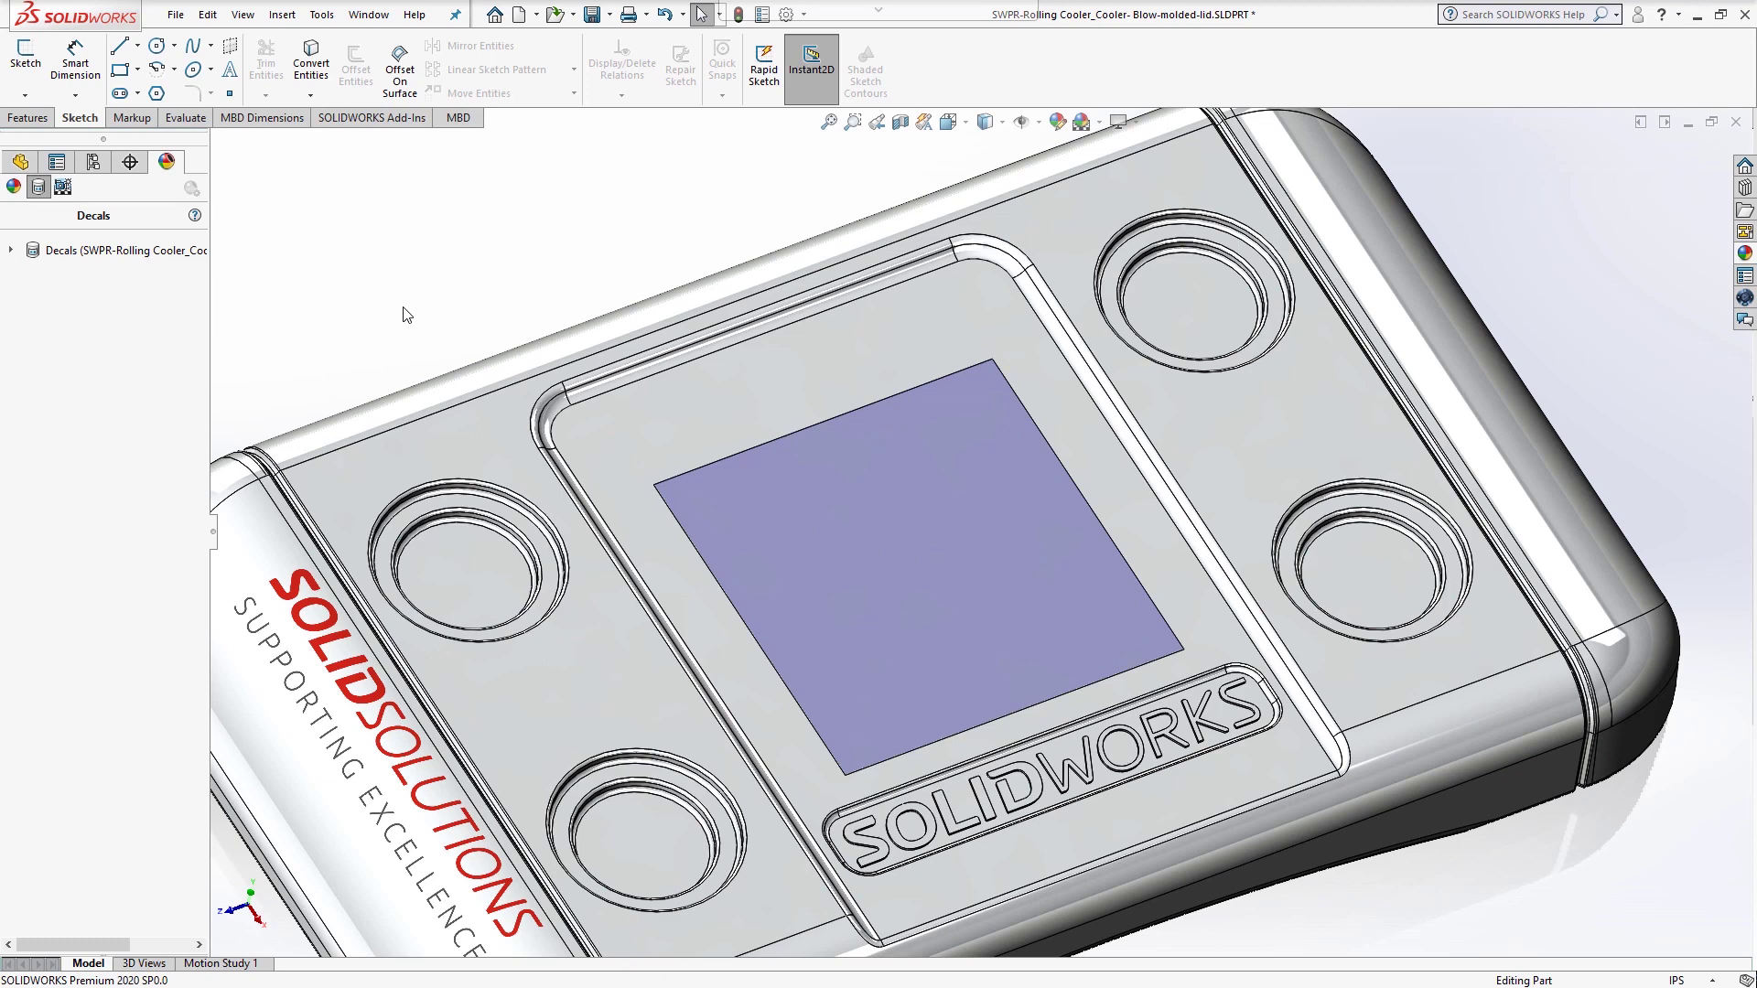
Step: Select the split square and the surrounding recessed face in turn to check that they are separate faces
click(762, 496)
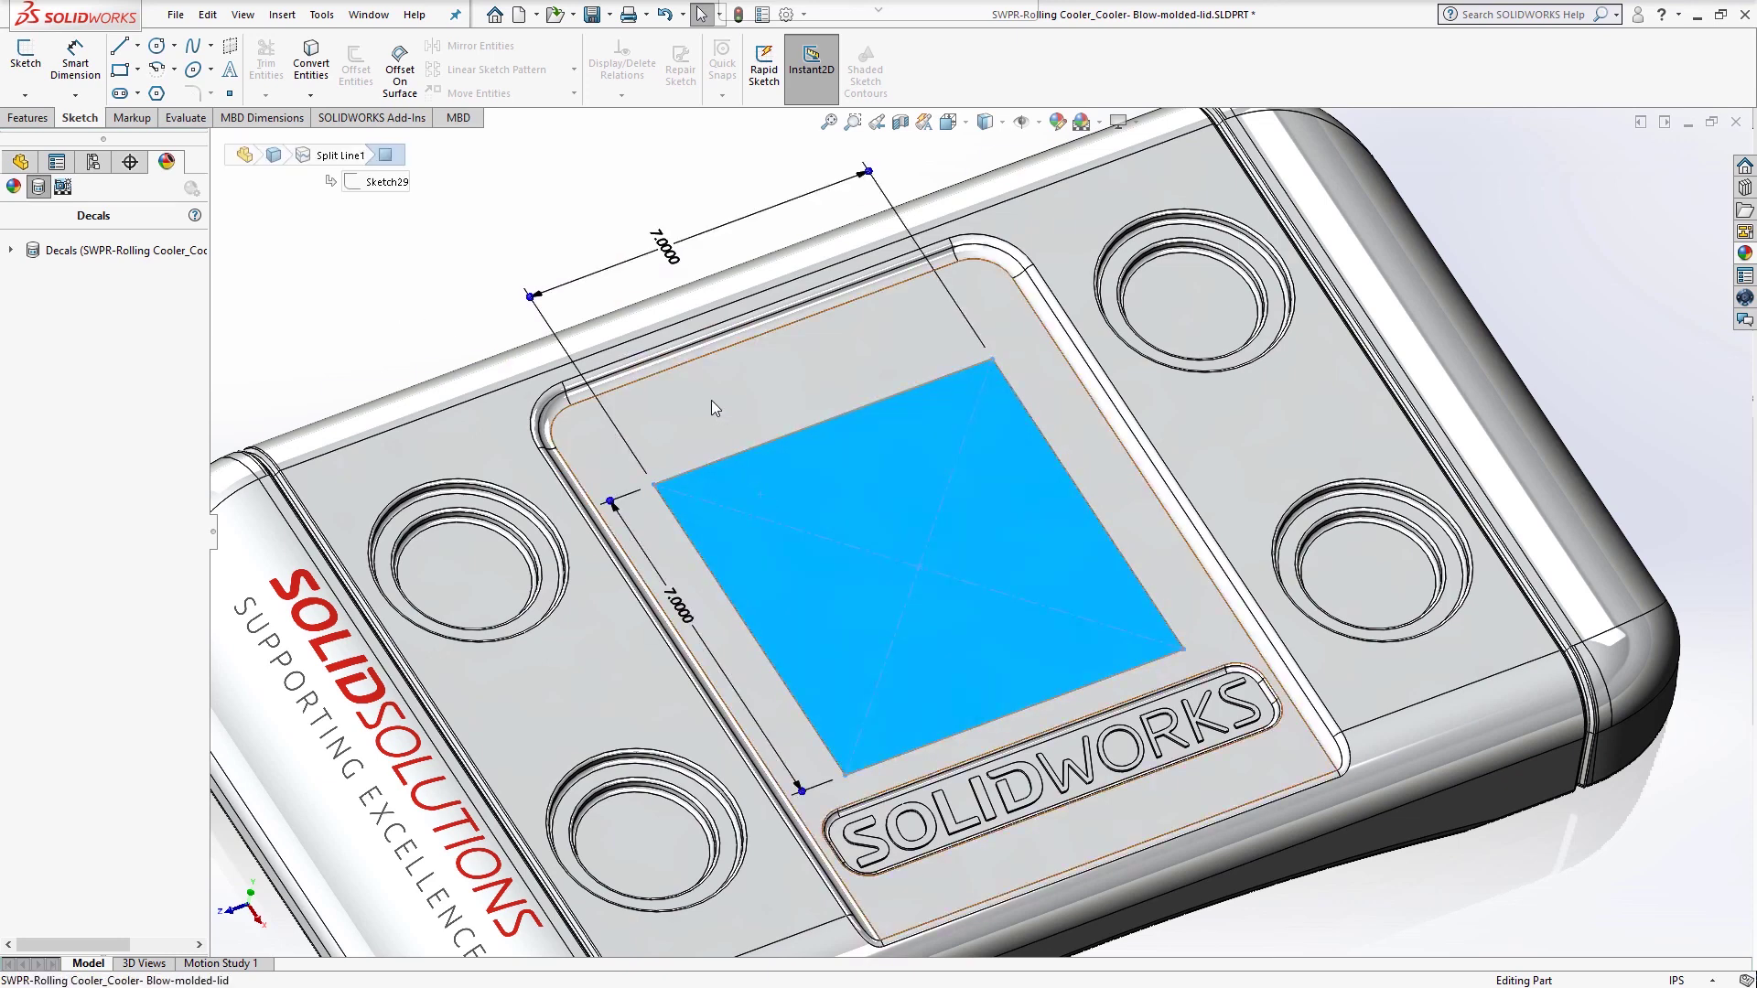
click(714, 406)
click(792, 483)
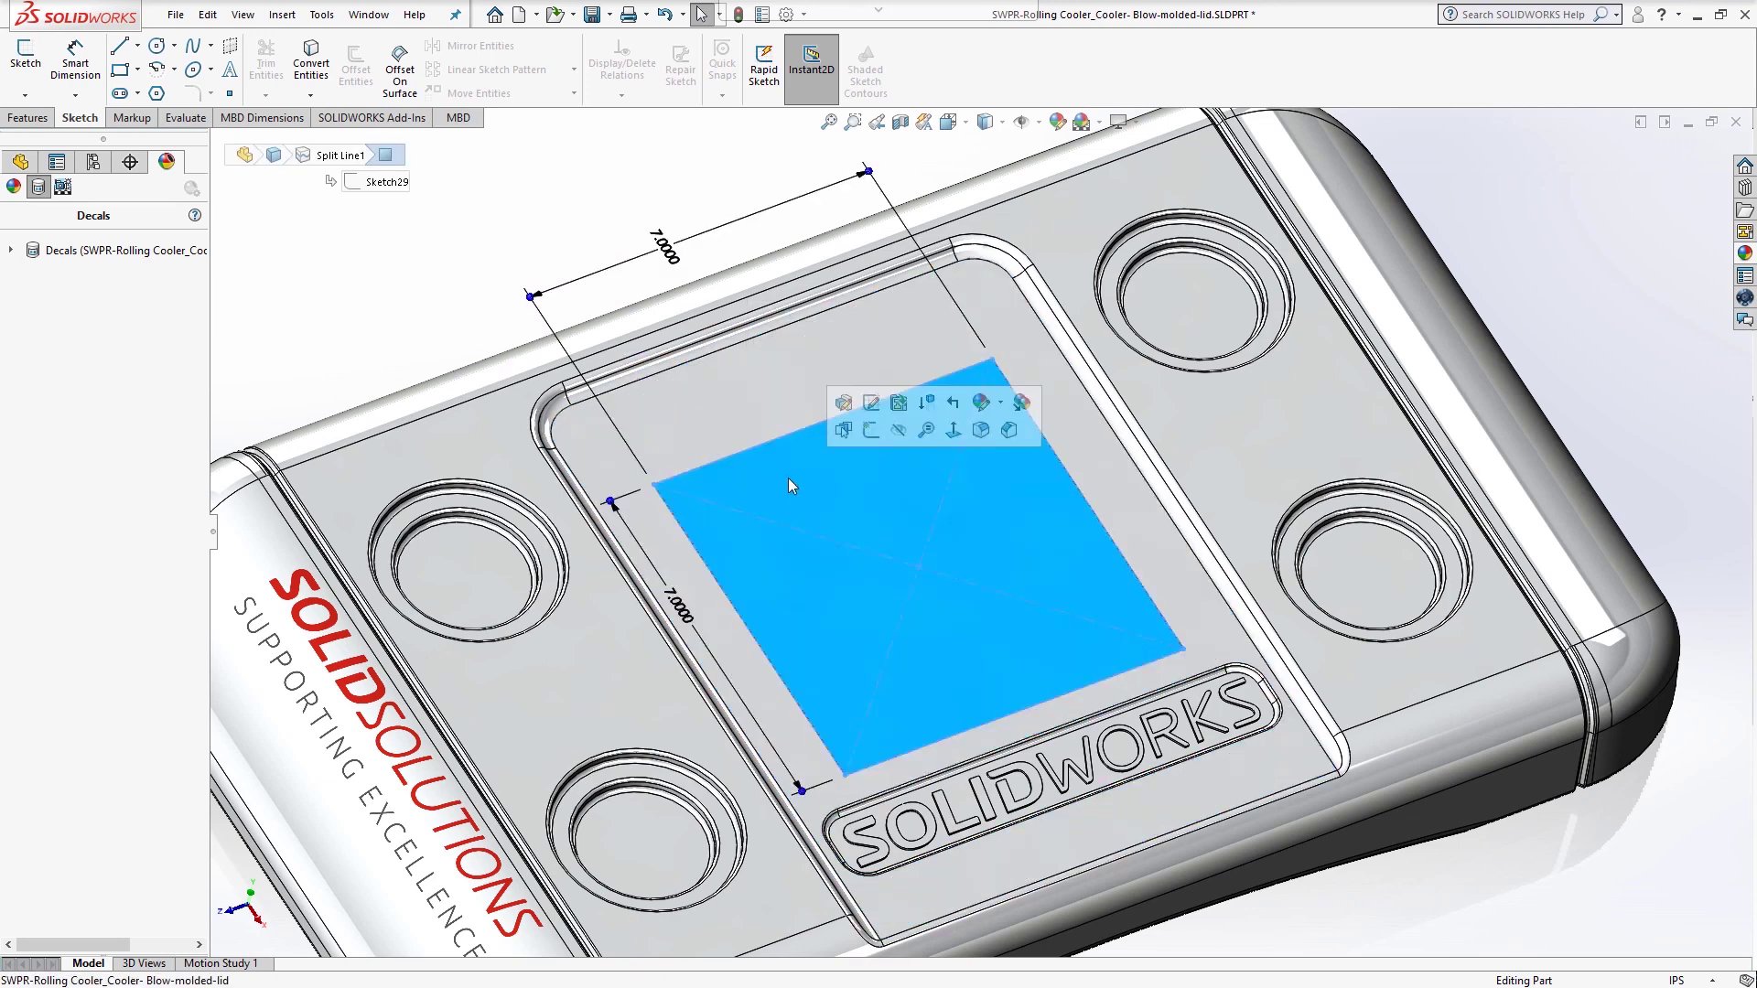
click(745, 408)
click(494, 250)
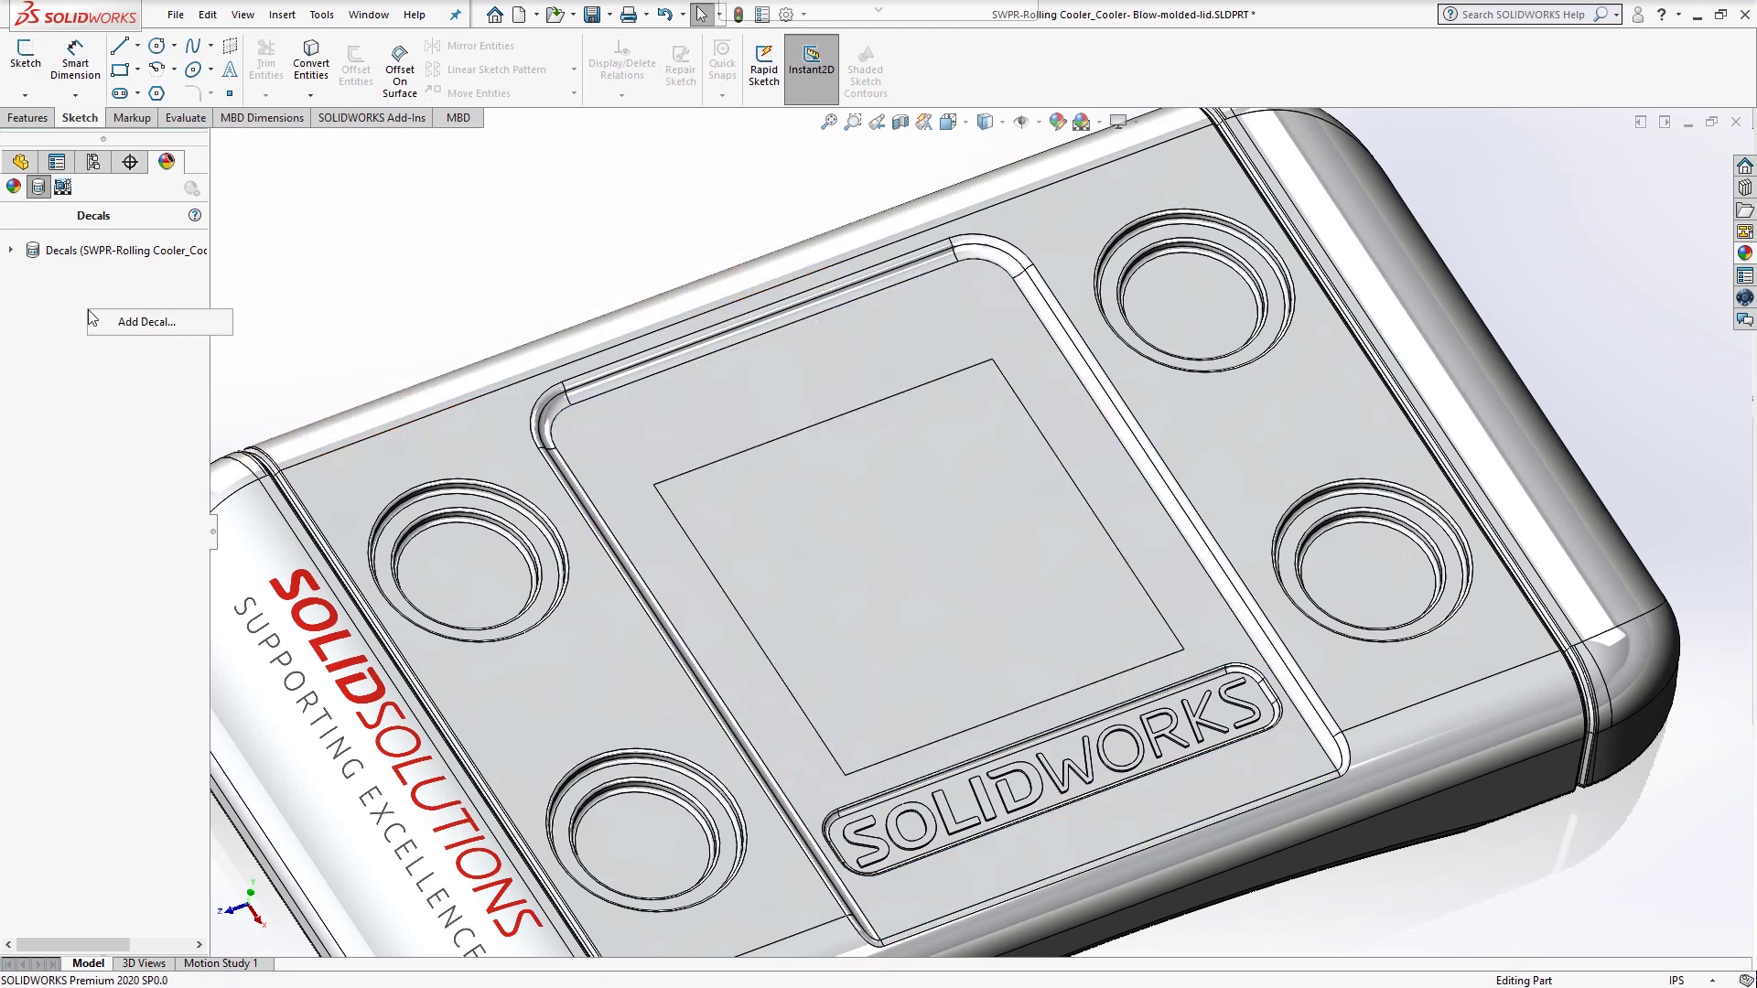
Step: Add a decal from Solid Solutions Small Logo.png and map it onto the split square face
click(132, 322)
click(107, 611)
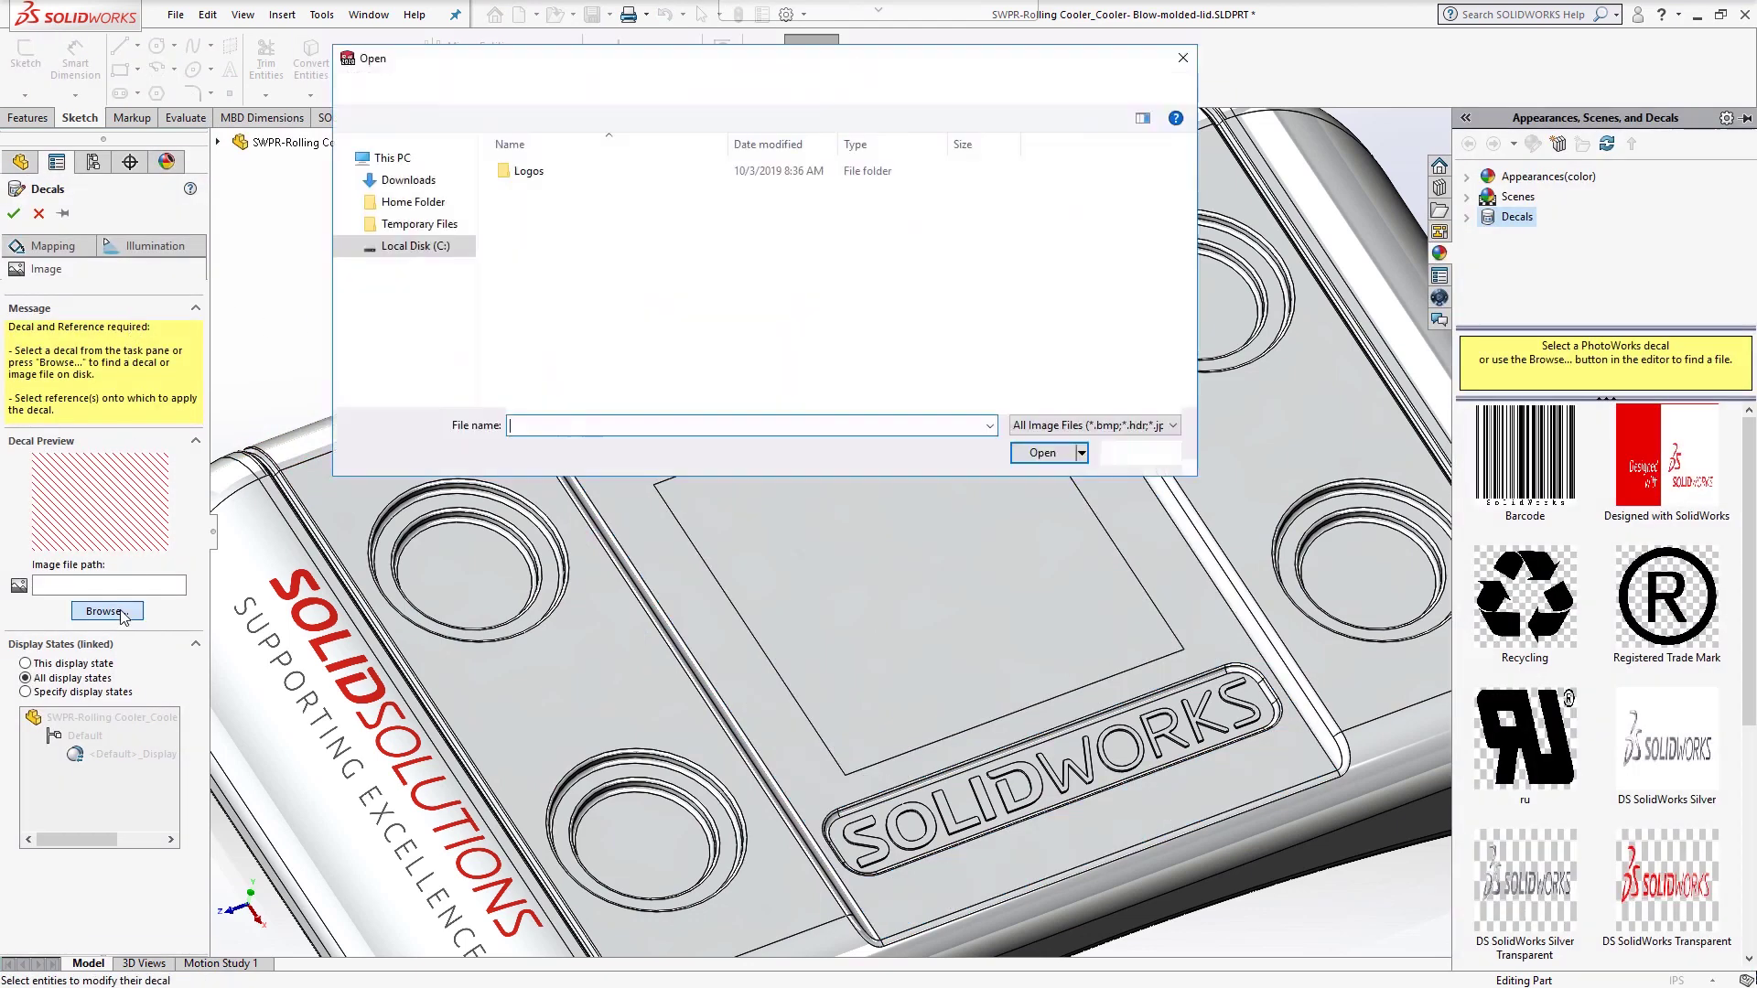
click(412, 204)
click(585, 193)
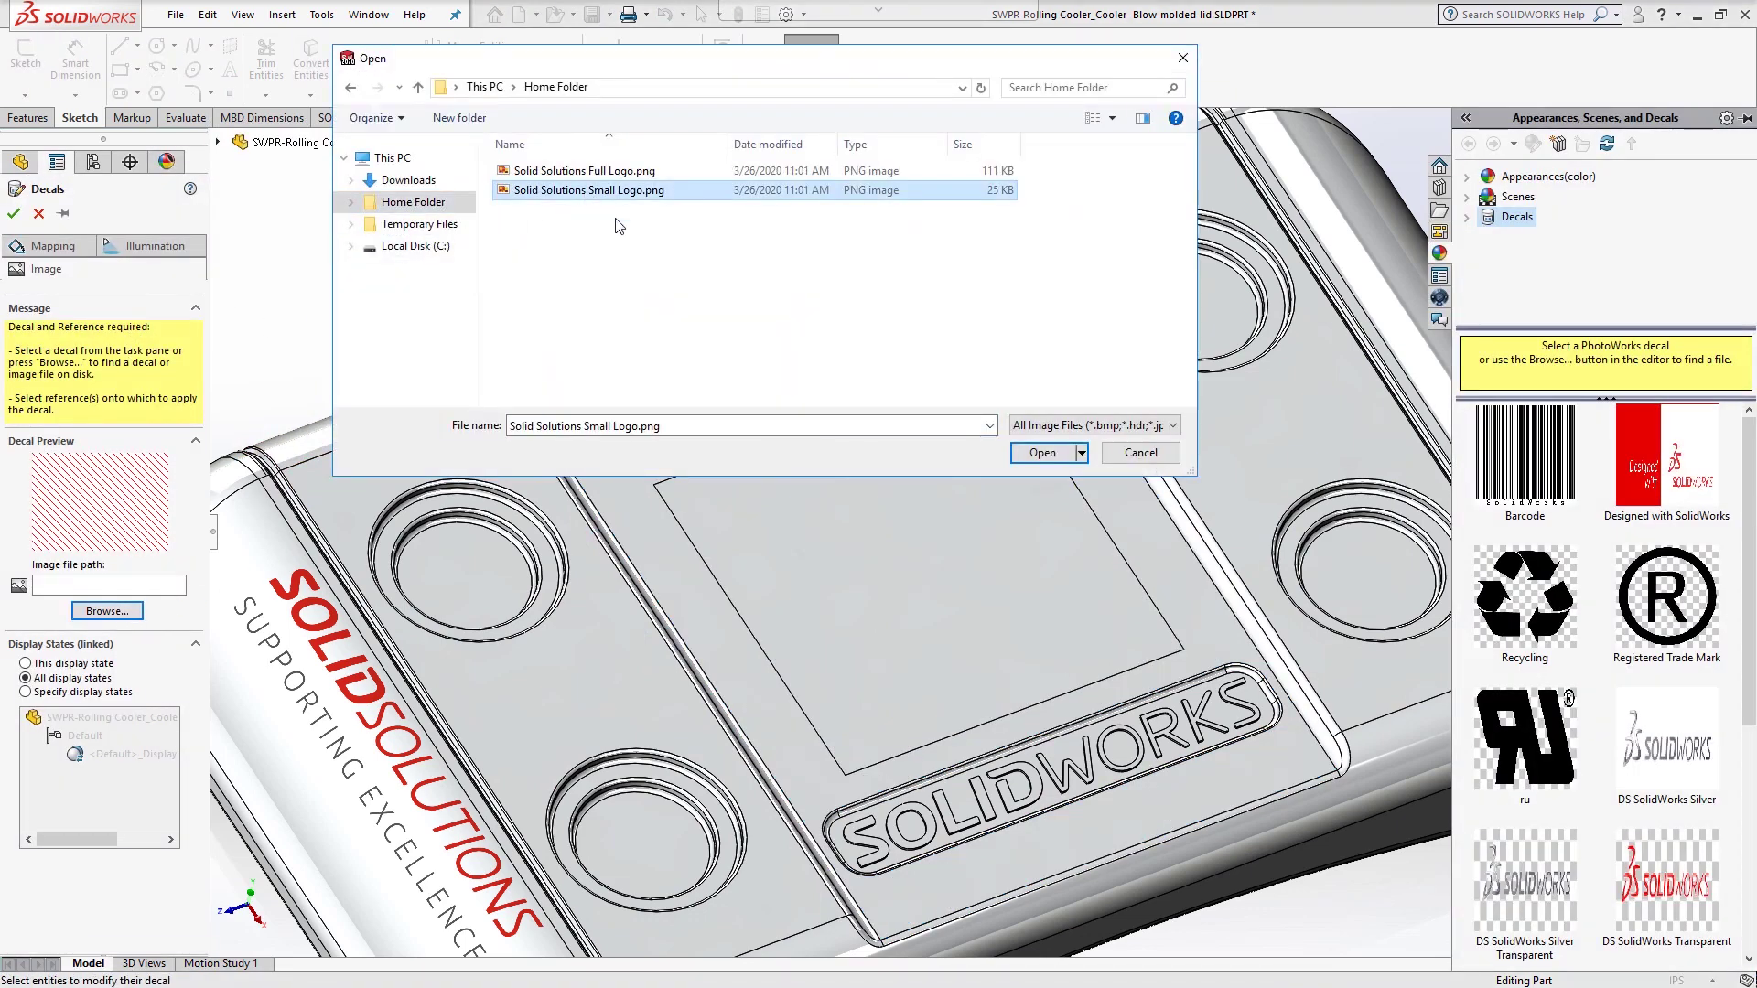
click(1035, 454)
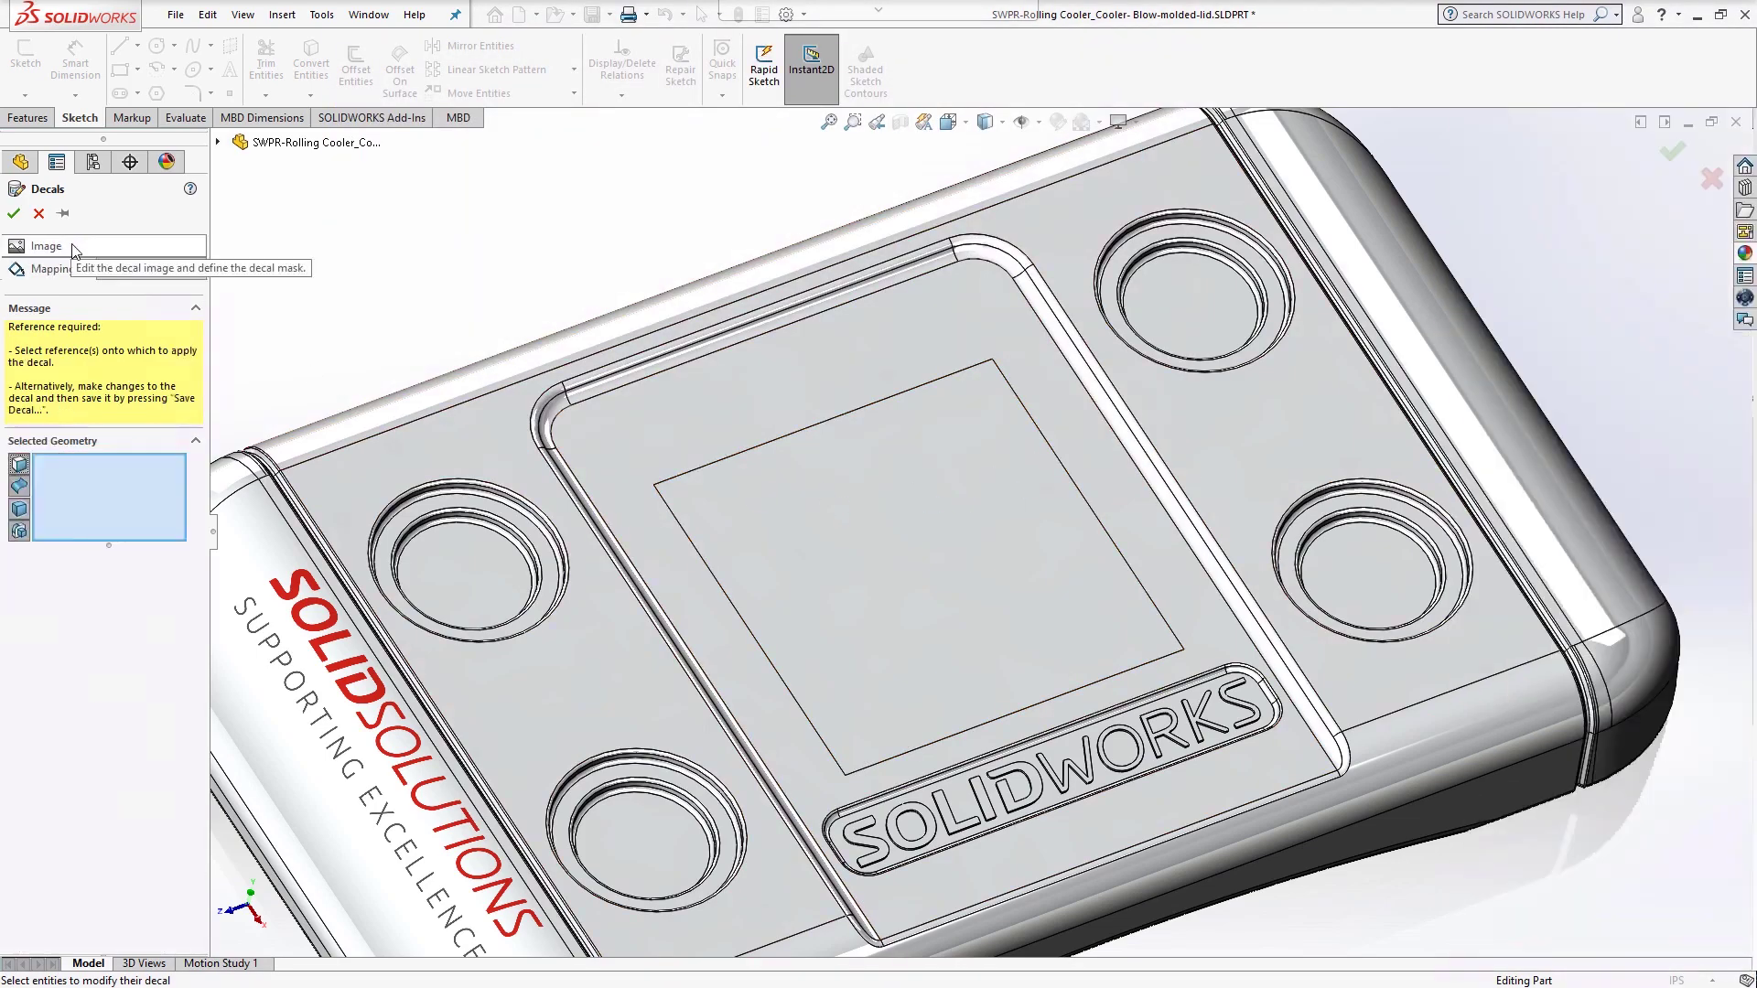
click(718, 532)
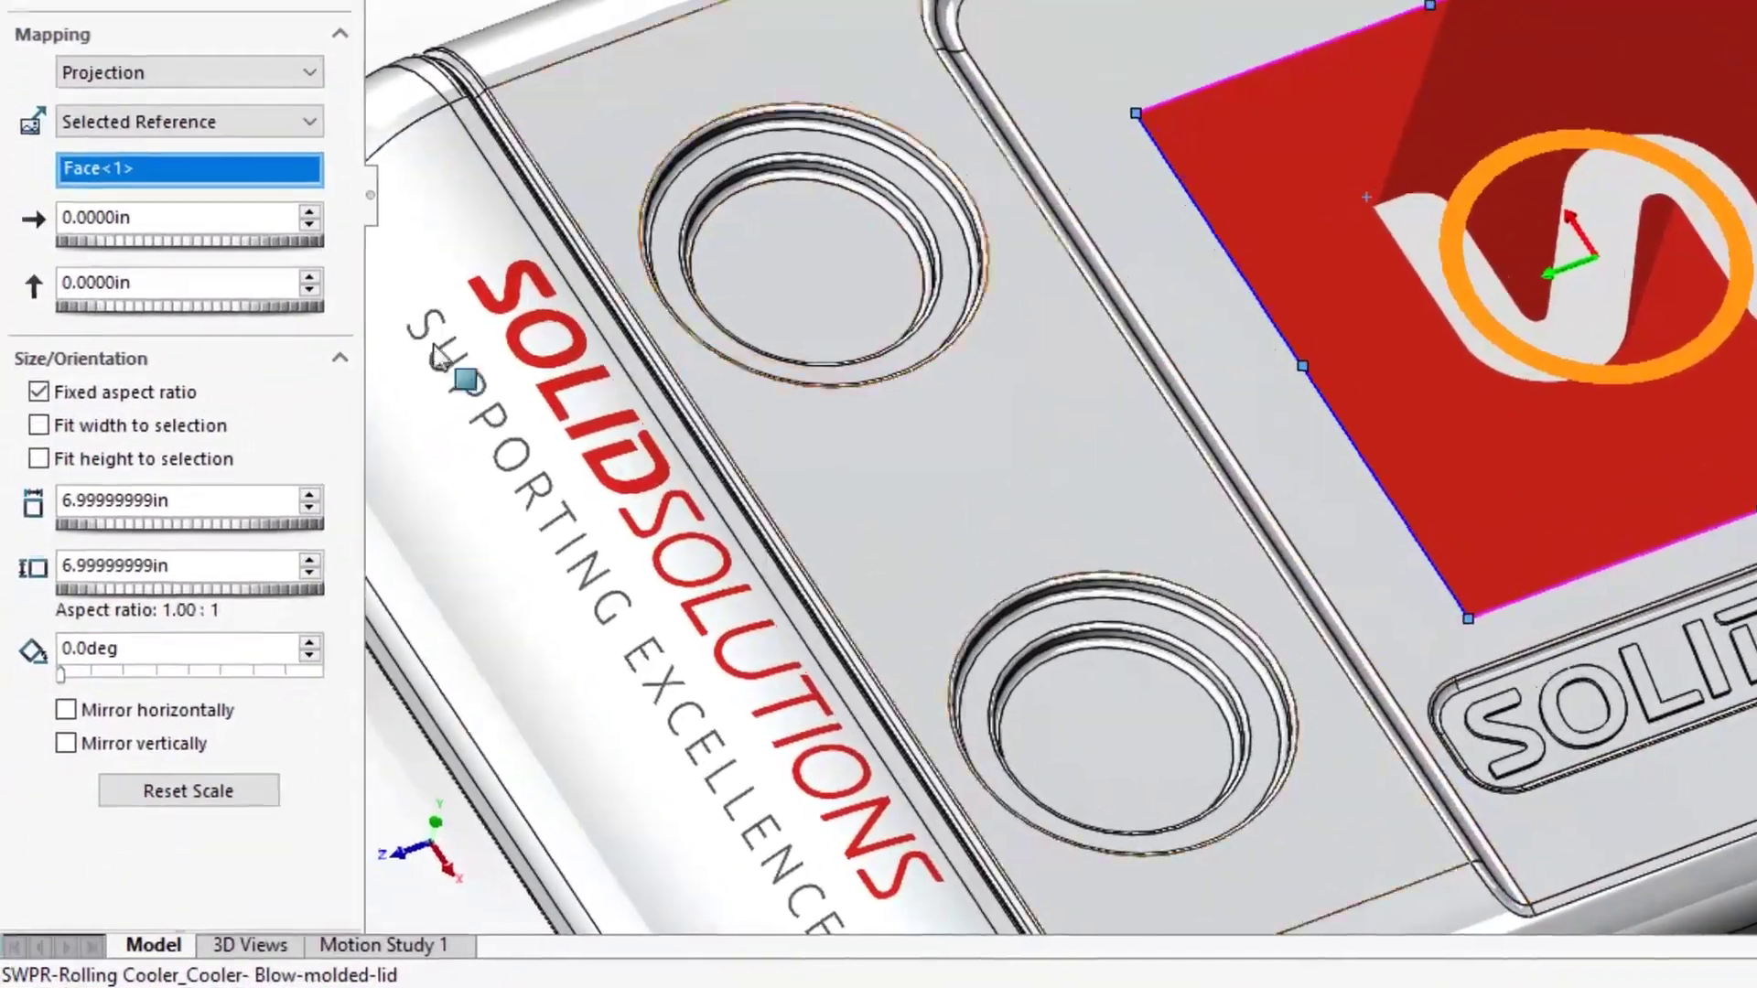
Step: Fit the decal's width and height to the selection, rotate it to 270 degrees and apply it
click(39, 423)
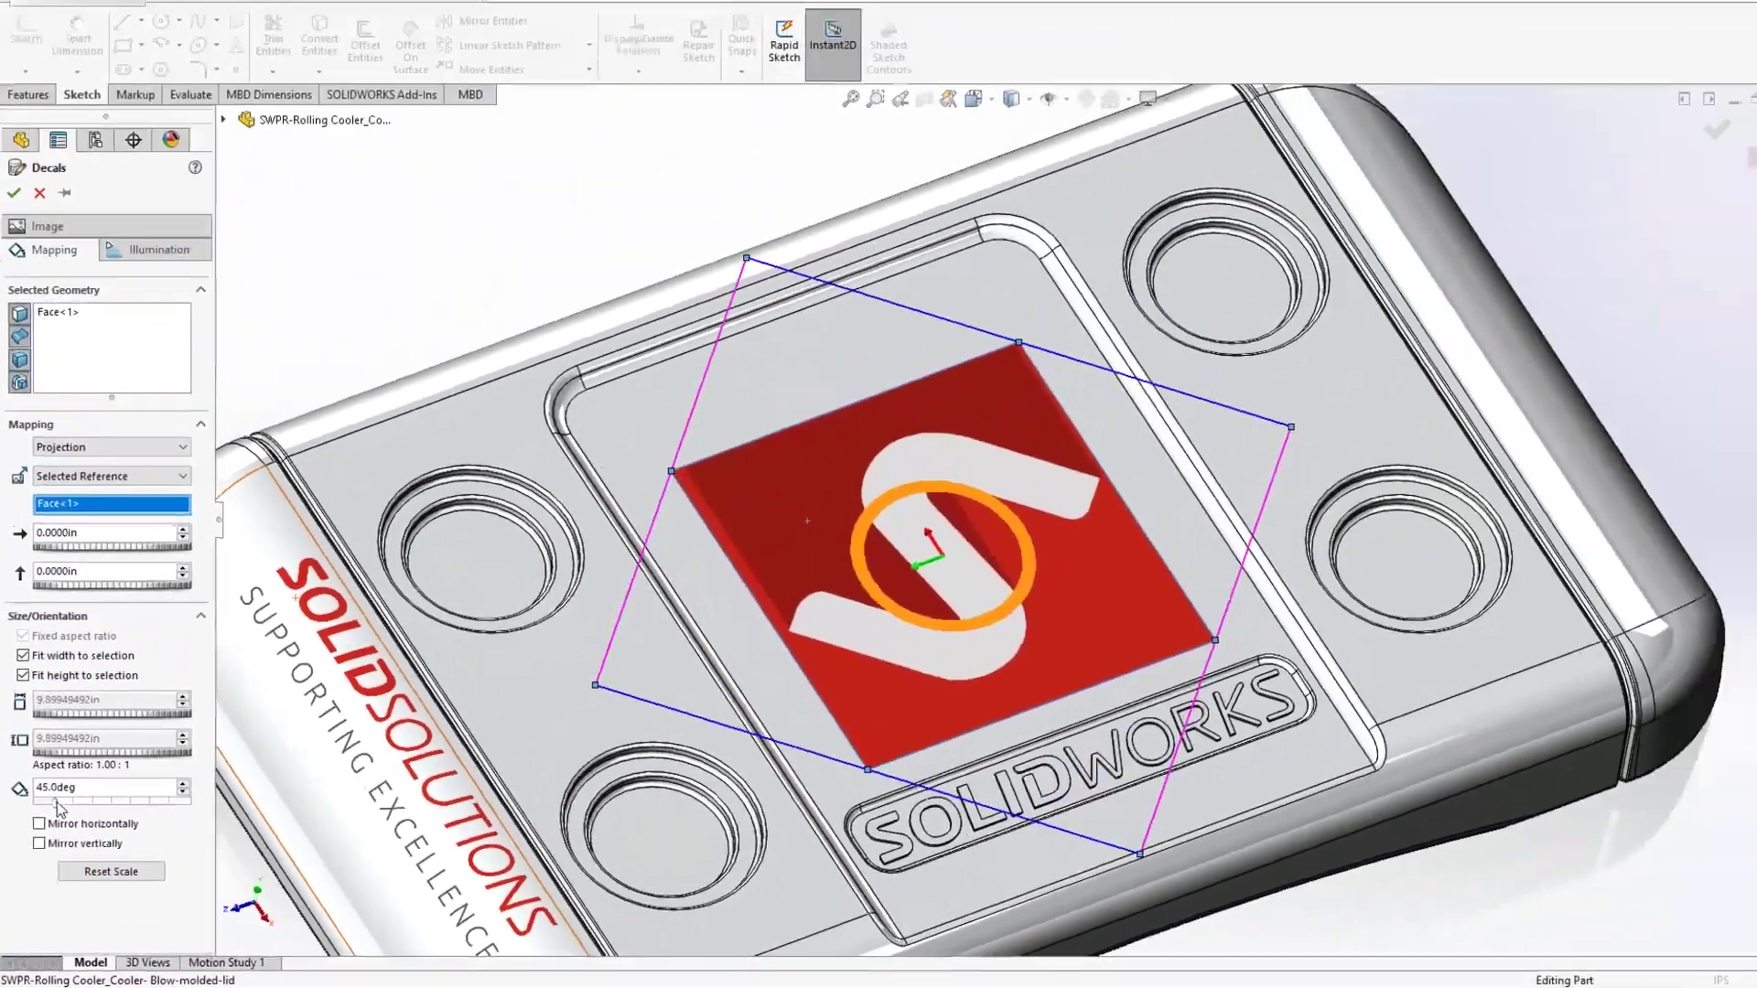
drag(61, 672, 277, 673)
drag(155, 802, 149, 803)
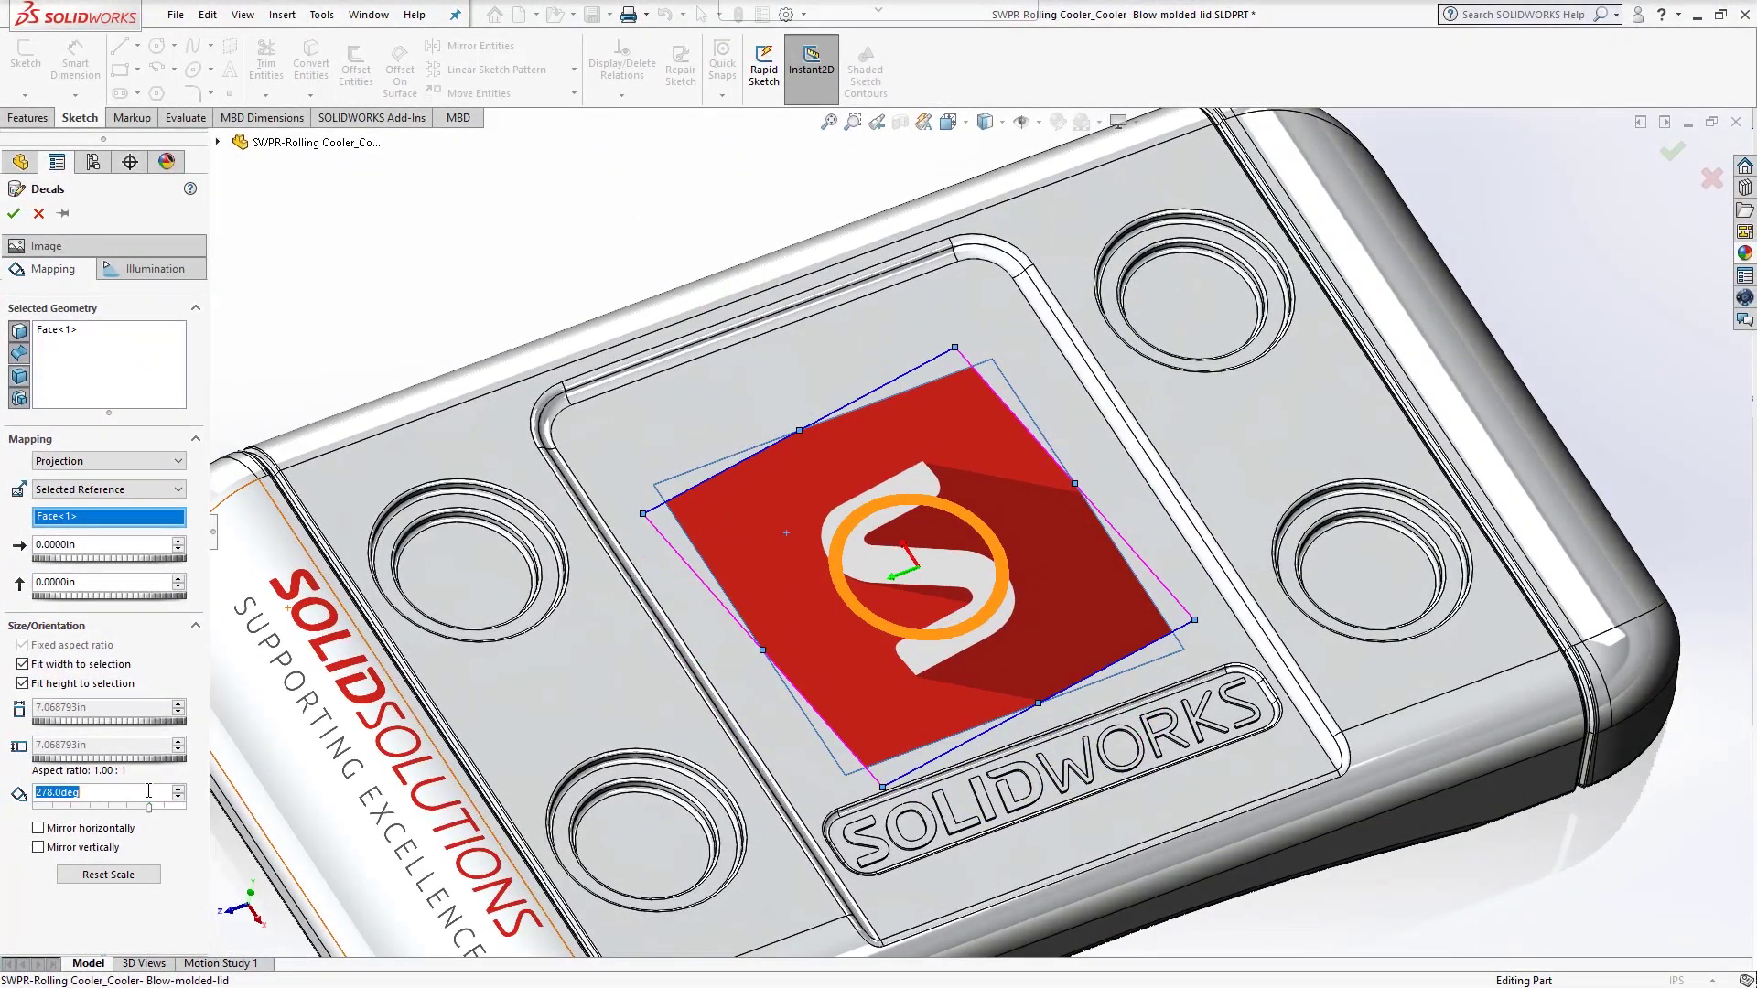
click(179, 797)
click(179, 798)
click(179, 798)
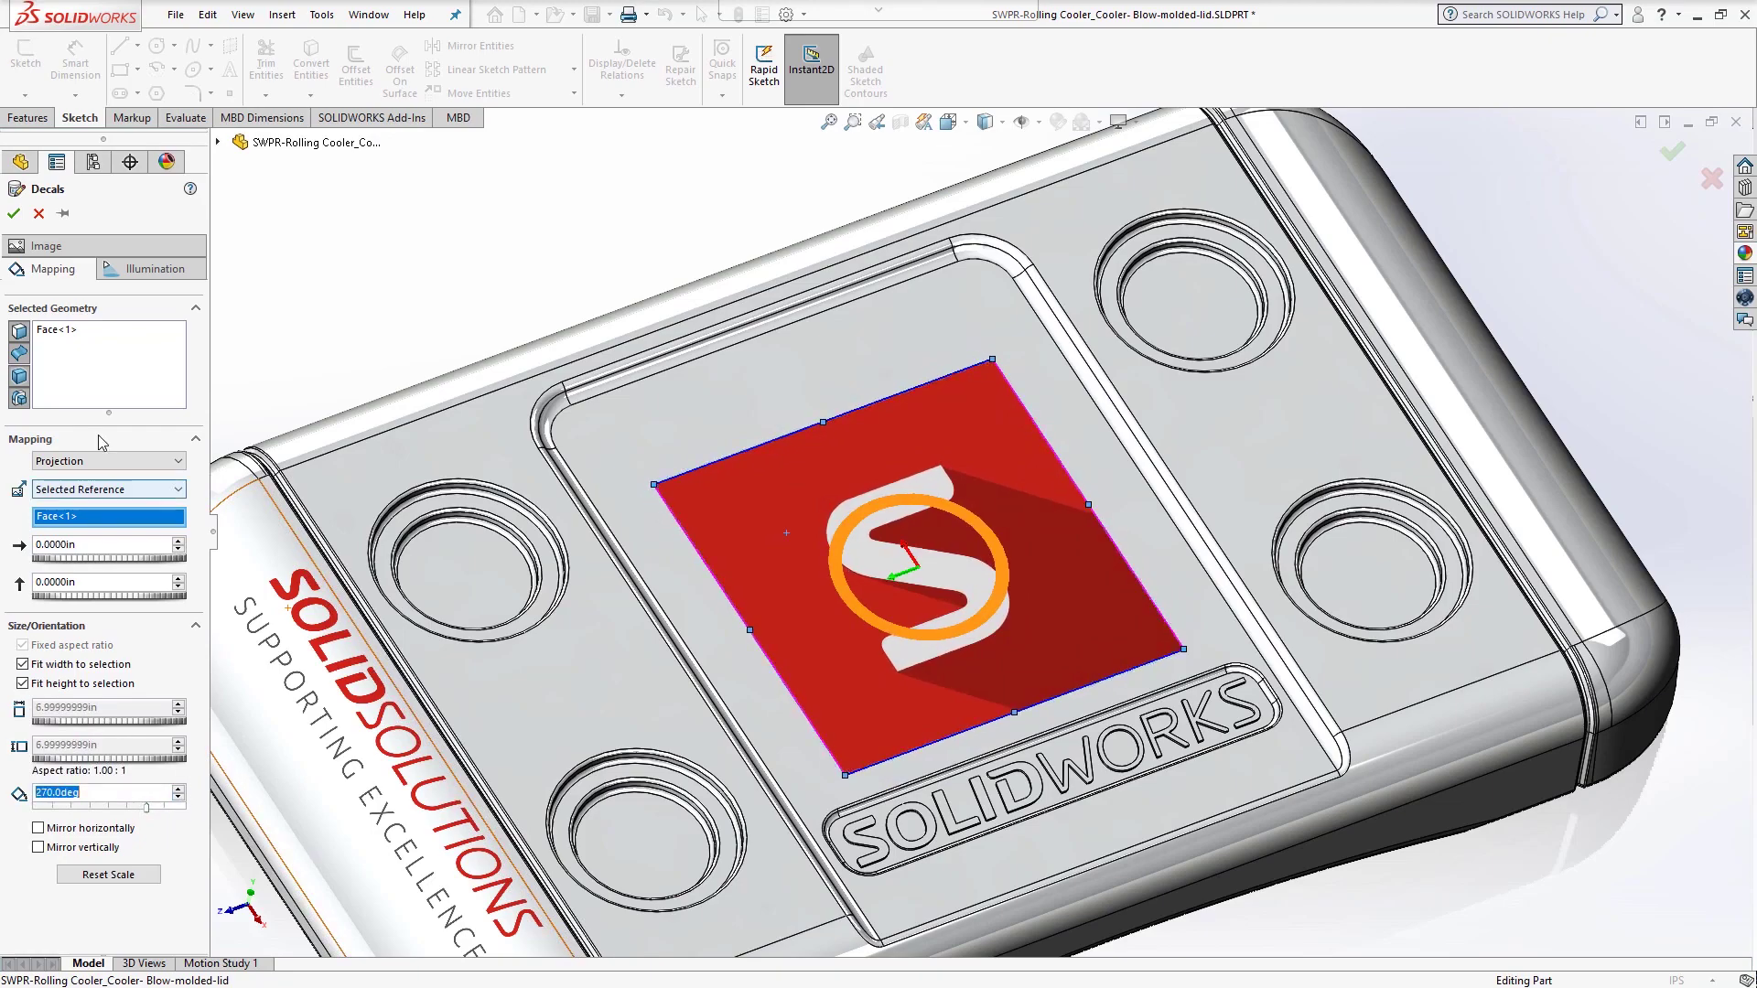
click(14, 216)
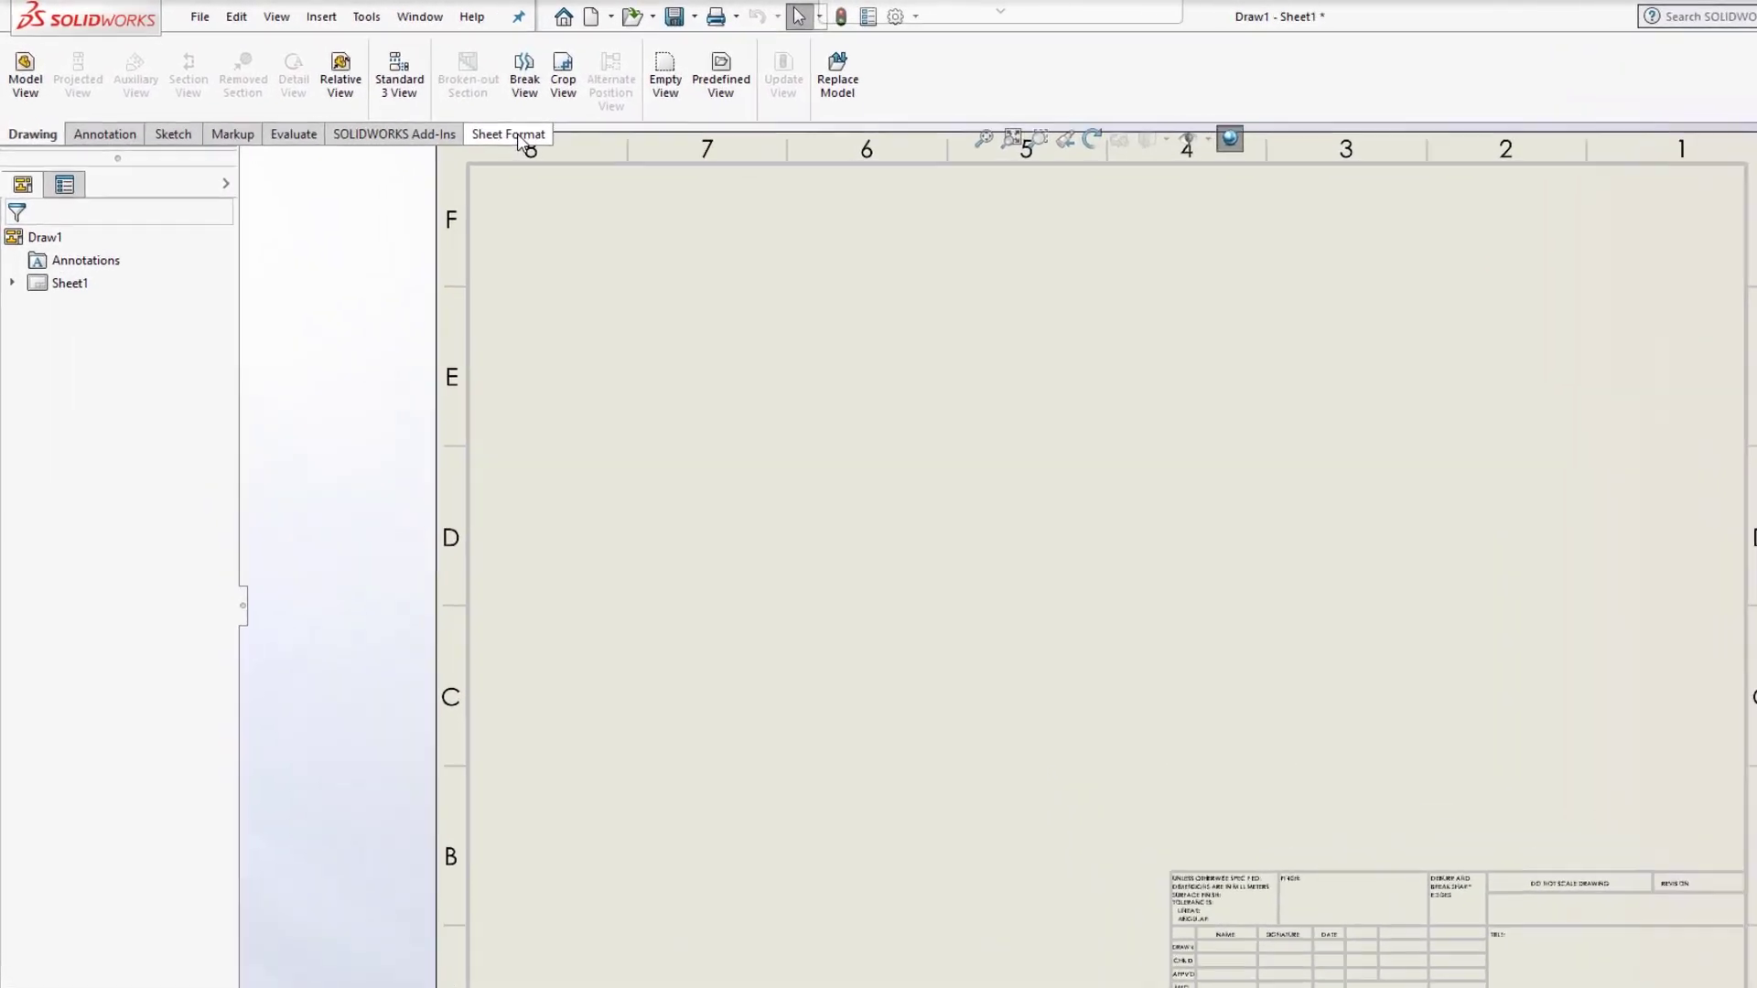
Step: In the new drawing, edit the sheet format and insert Solid Solutions Full Logo.png as a high-resolution picture
click(445, 117)
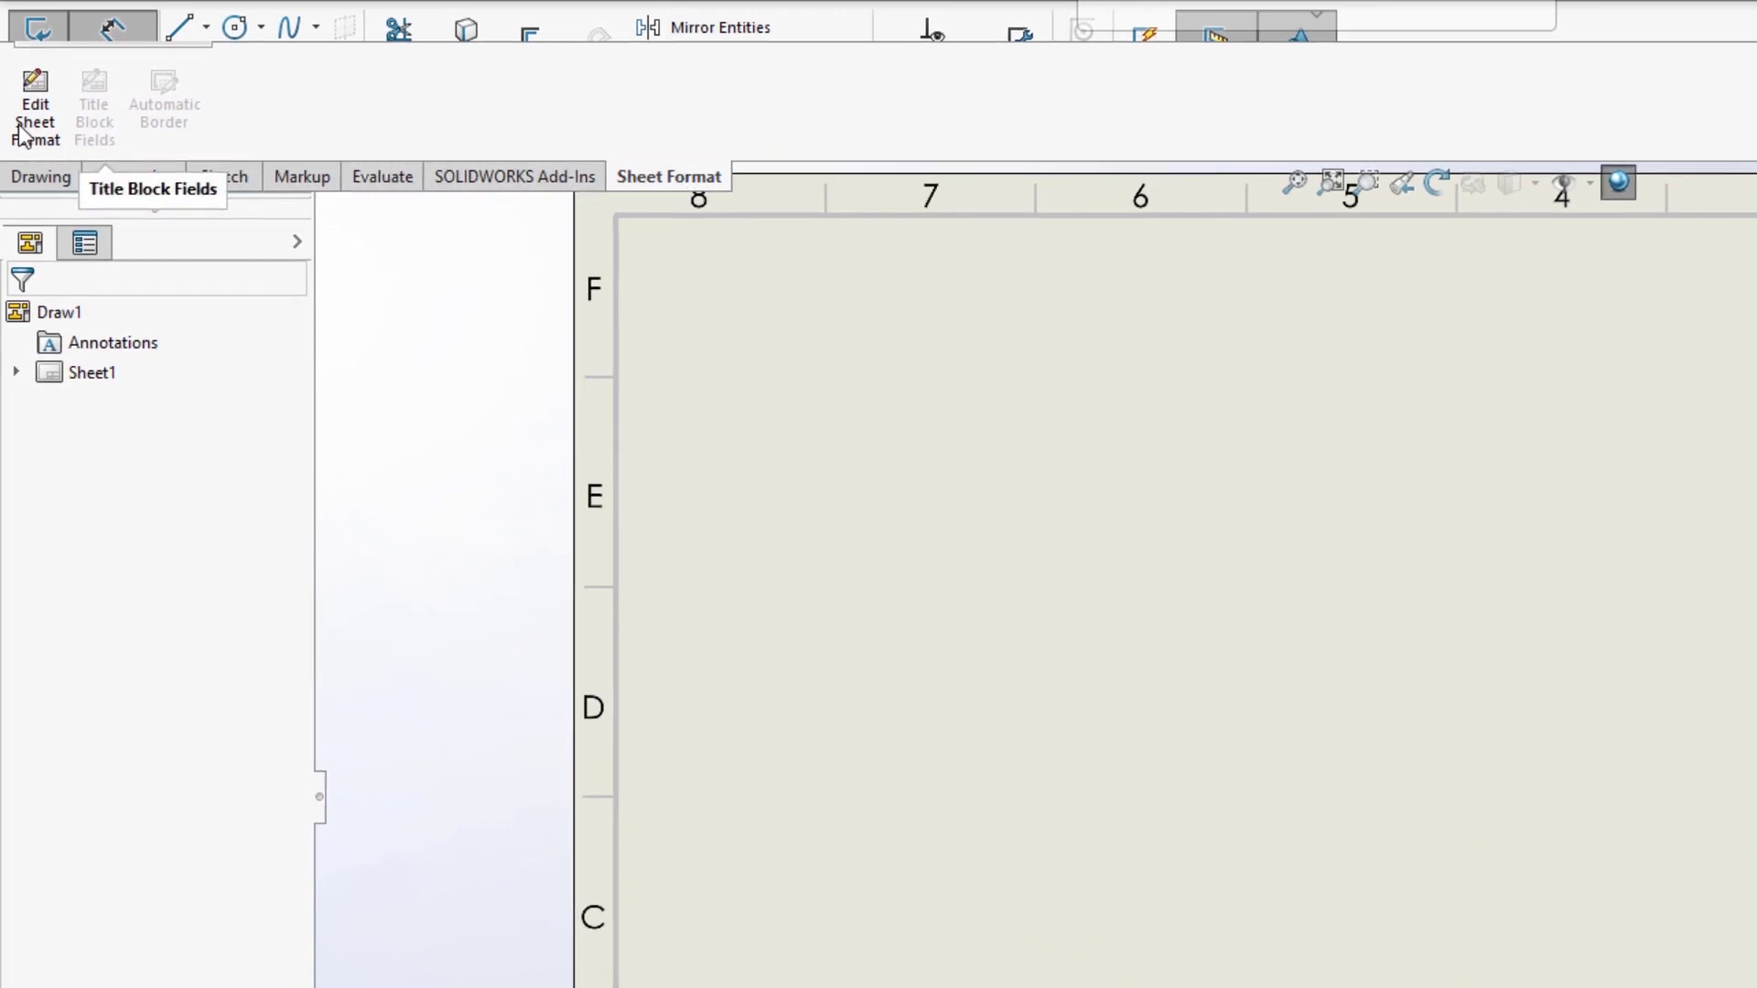
click(27, 119)
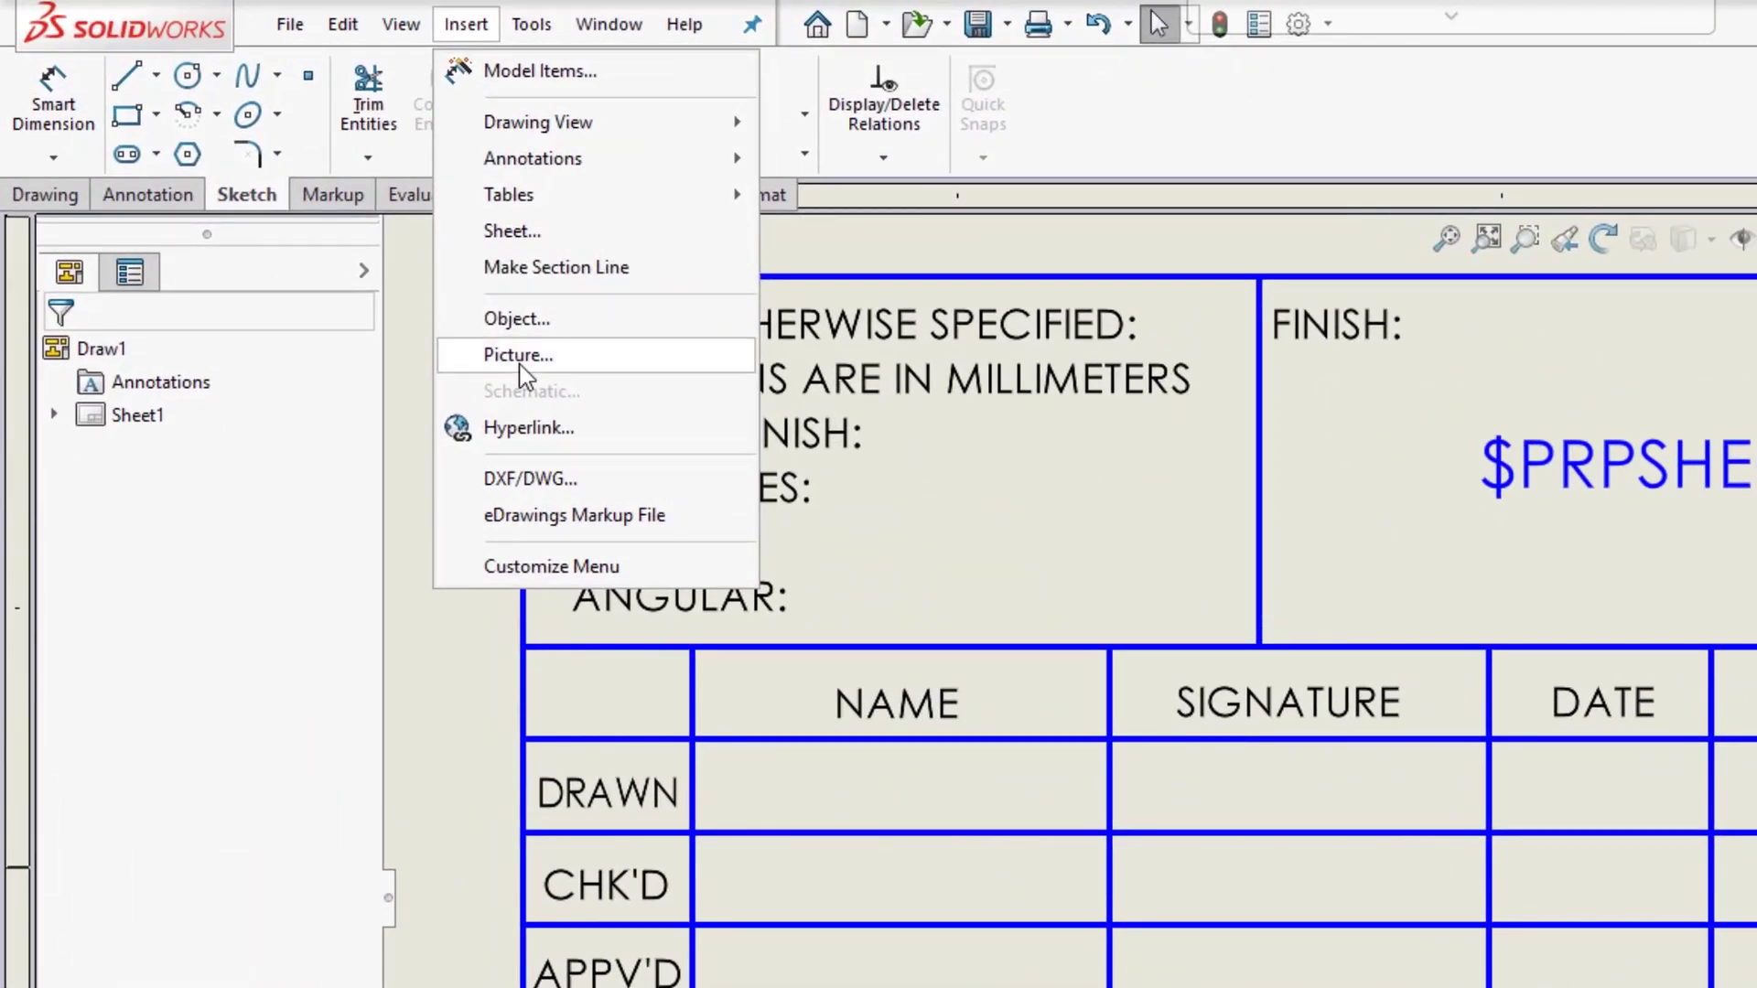
click(518, 356)
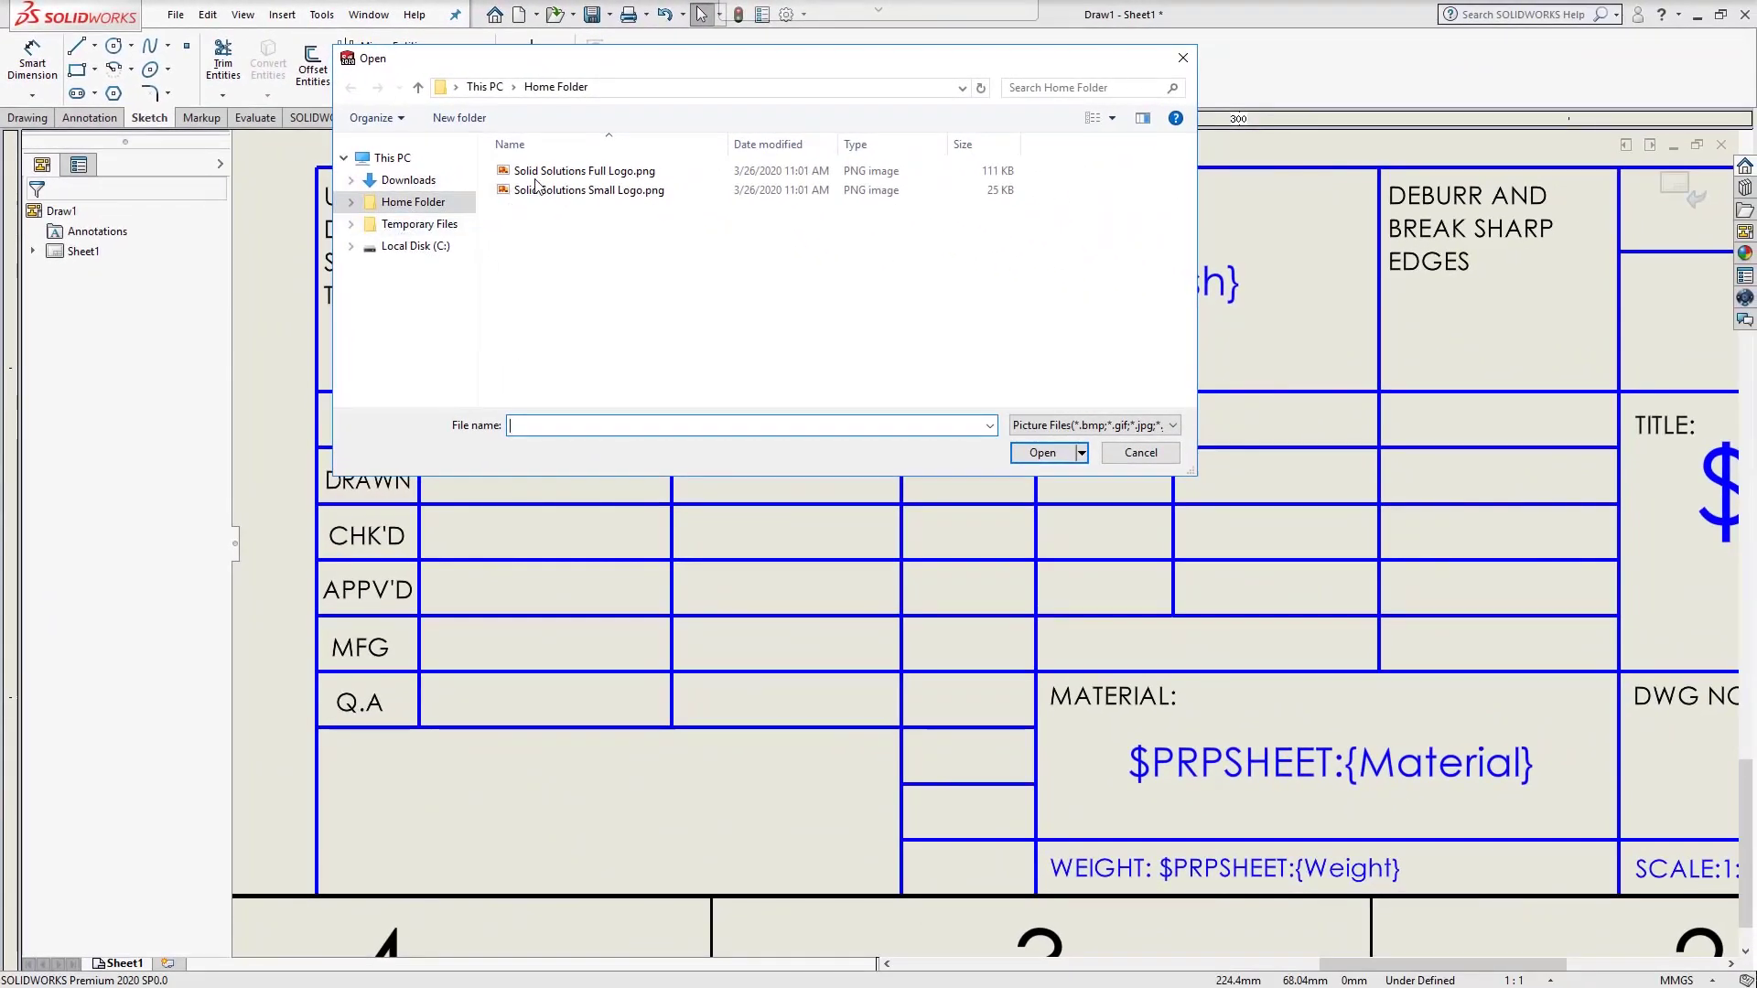
double_click(538, 174)
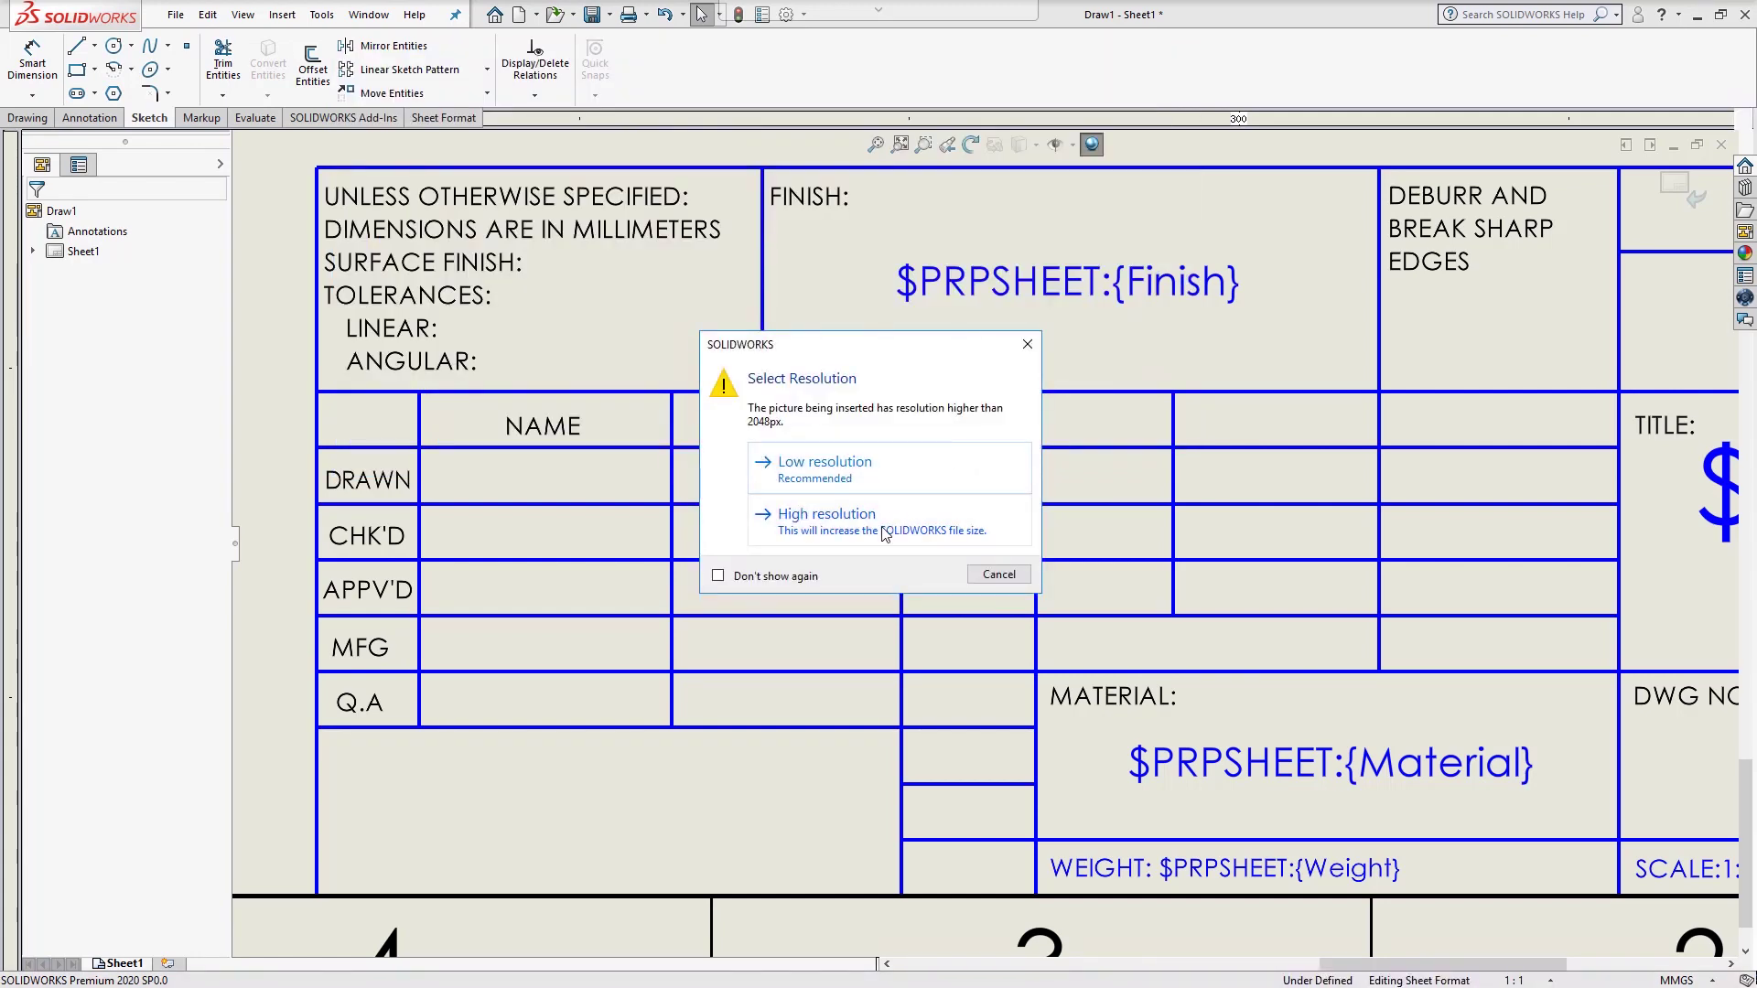
click(884, 531)
Step: Resize and reposition the inserted logo picture in the drawing's title block
scroll(370, 524, up, 5)
mouse_move(315, 559)
mouse_down()
mouse_move(832, 604)
mouse_move(1224, 572)
mouse_up()
drag(660, 548, 1420, 714)
drag(1456, 711, 887, 624)
drag(968, 648, 940, 648)
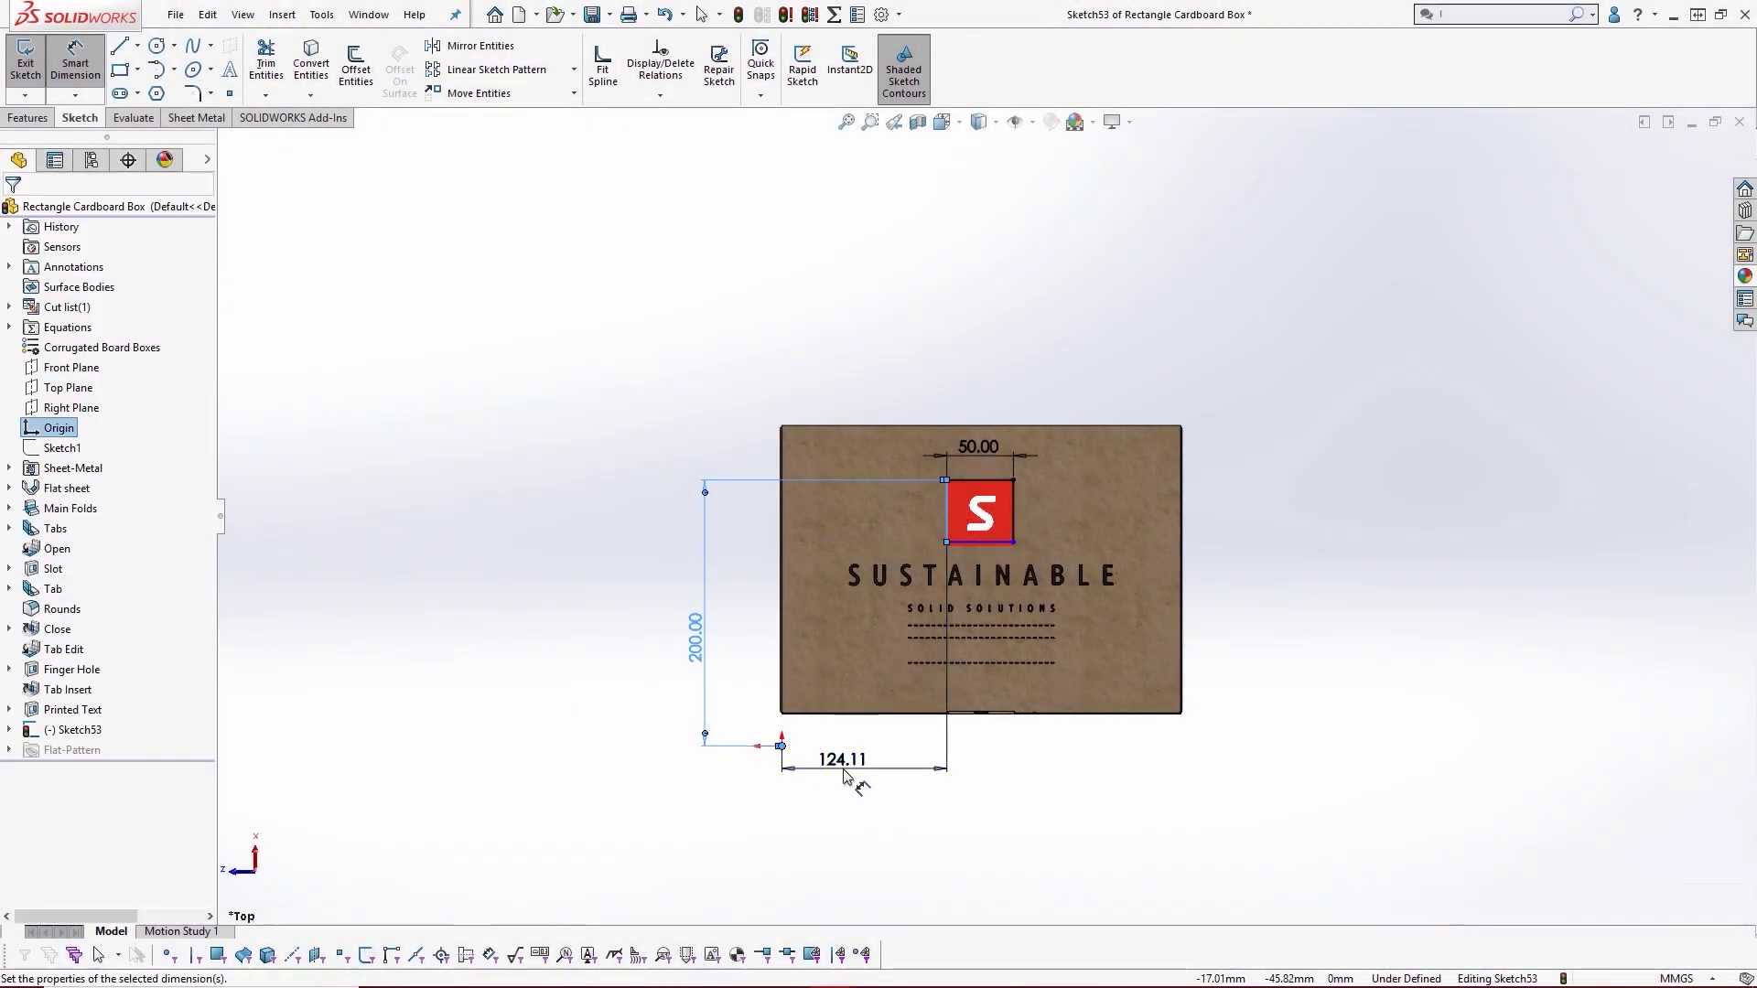
Step: Dimension the cardboard box's logo square horizontally from the origin, and trace the S's upper arm with a vertical line about 4.67 mm long and a horizontal line
click(844, 776)
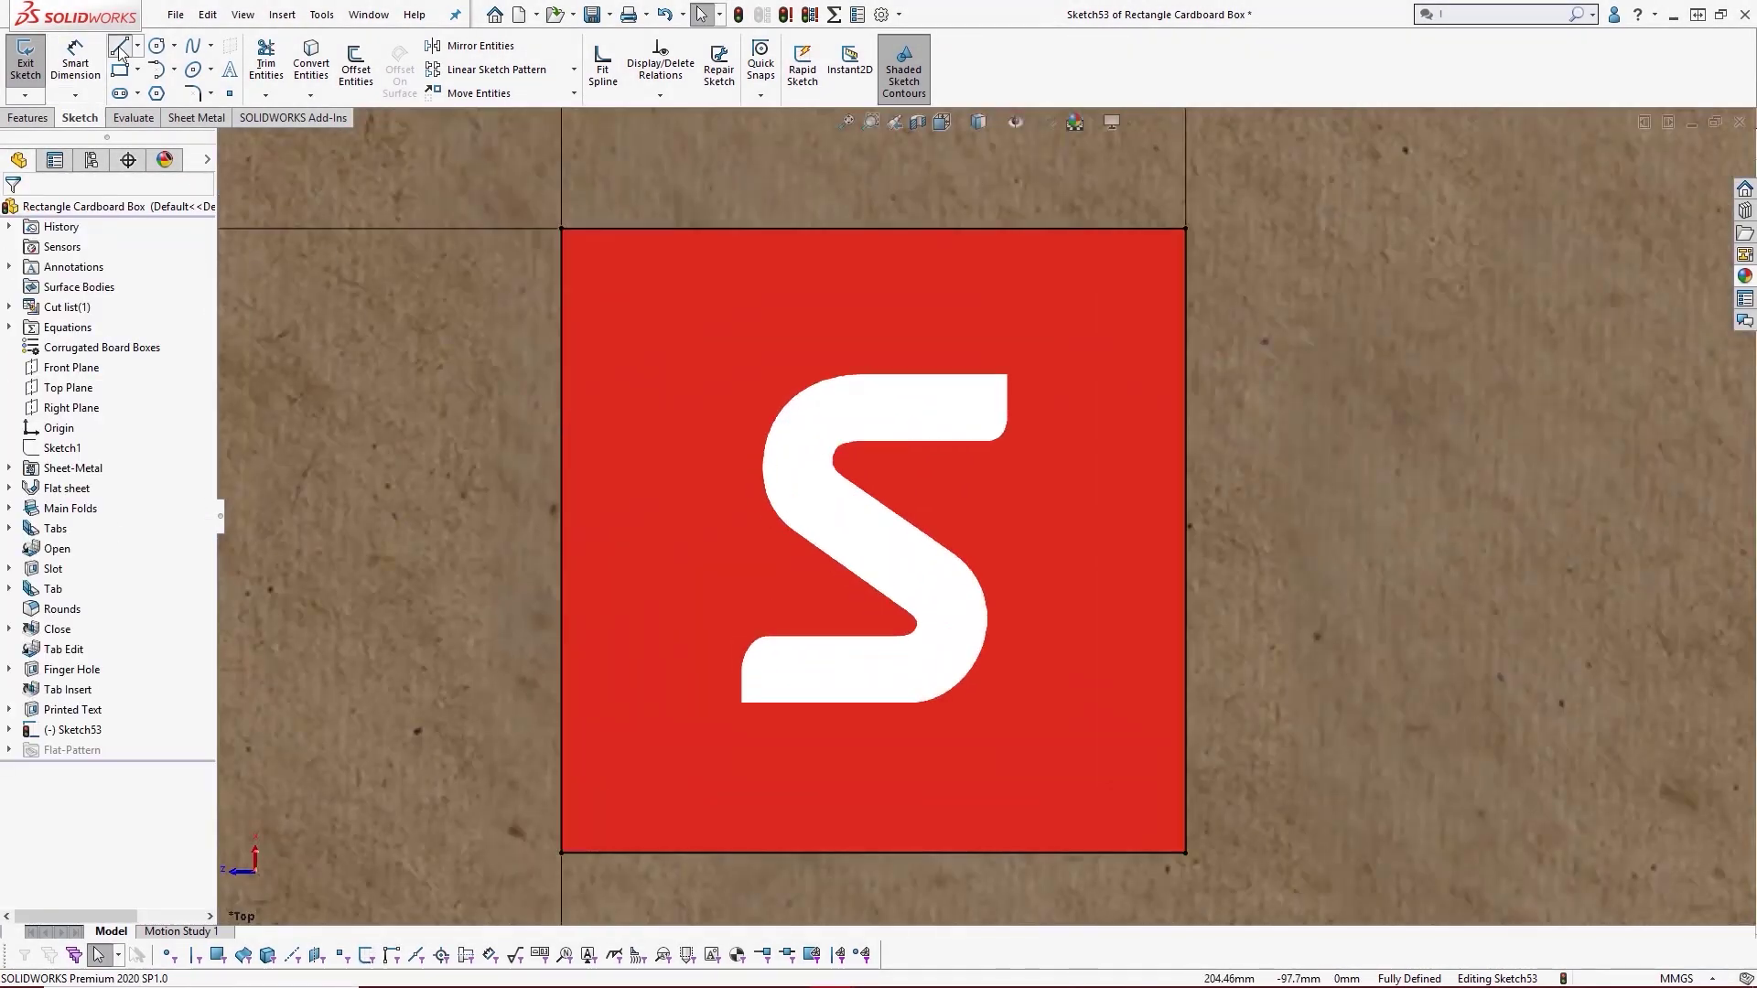
click(120, 52)
scroll(1002, 448, down, 5)
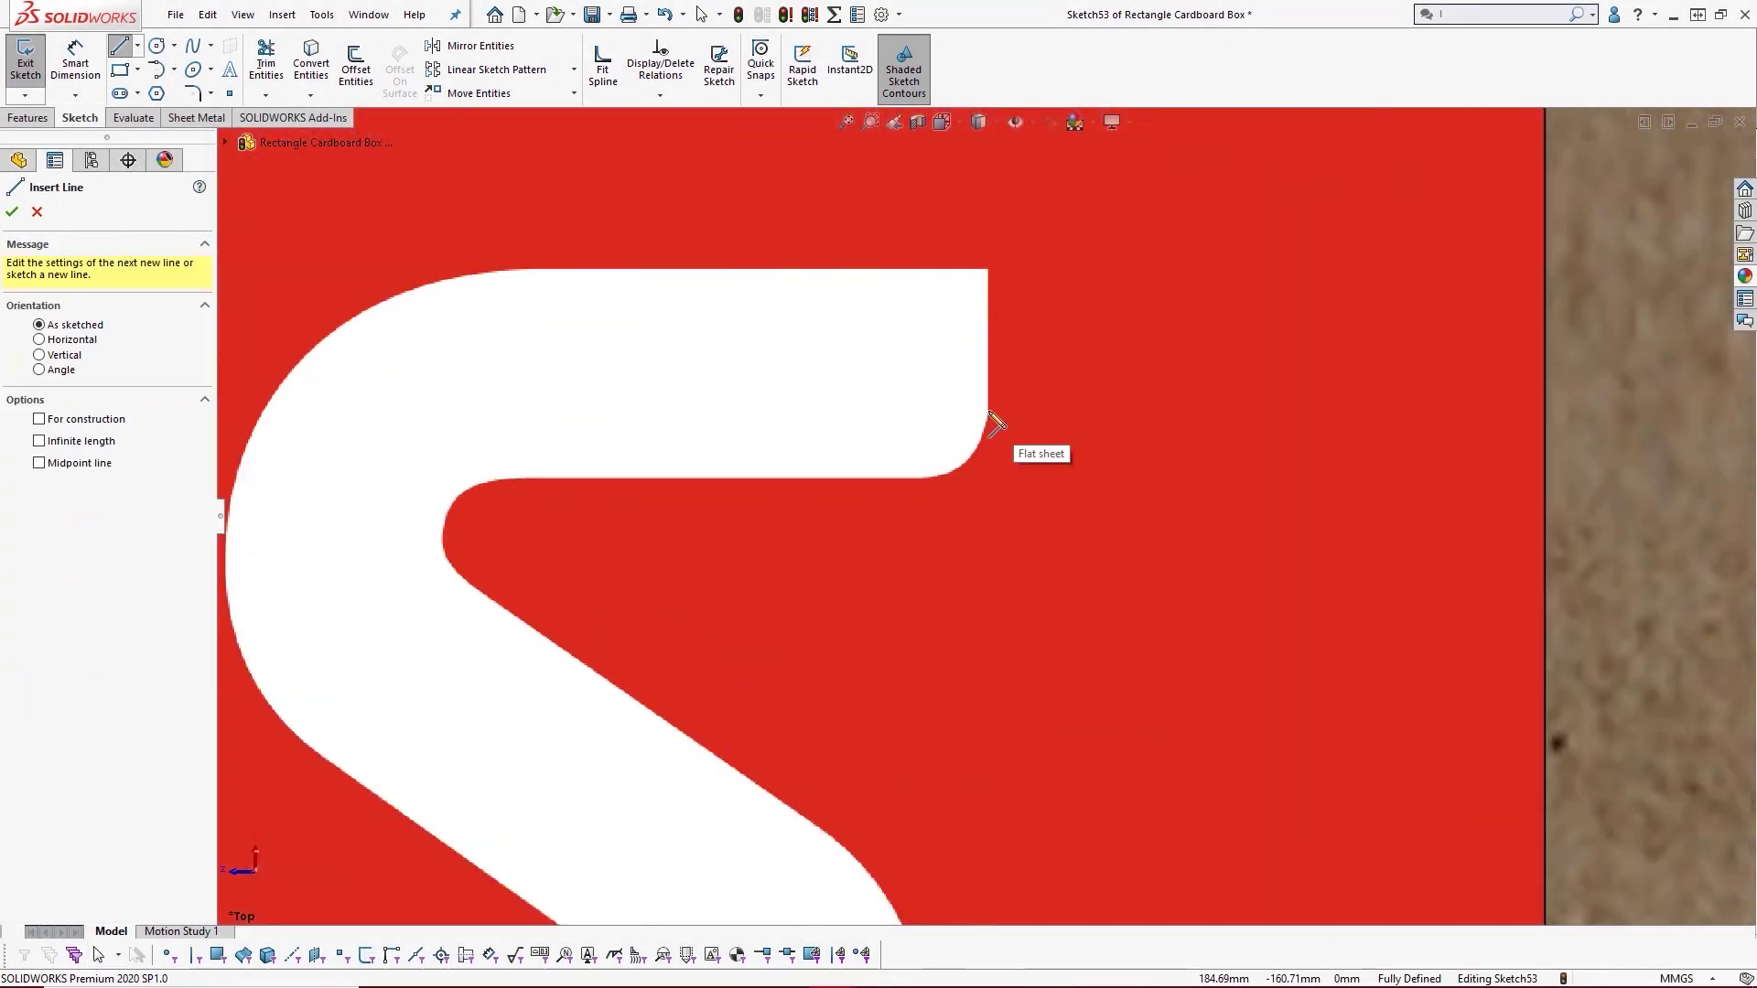
click(989, 411)
click(988, 267)
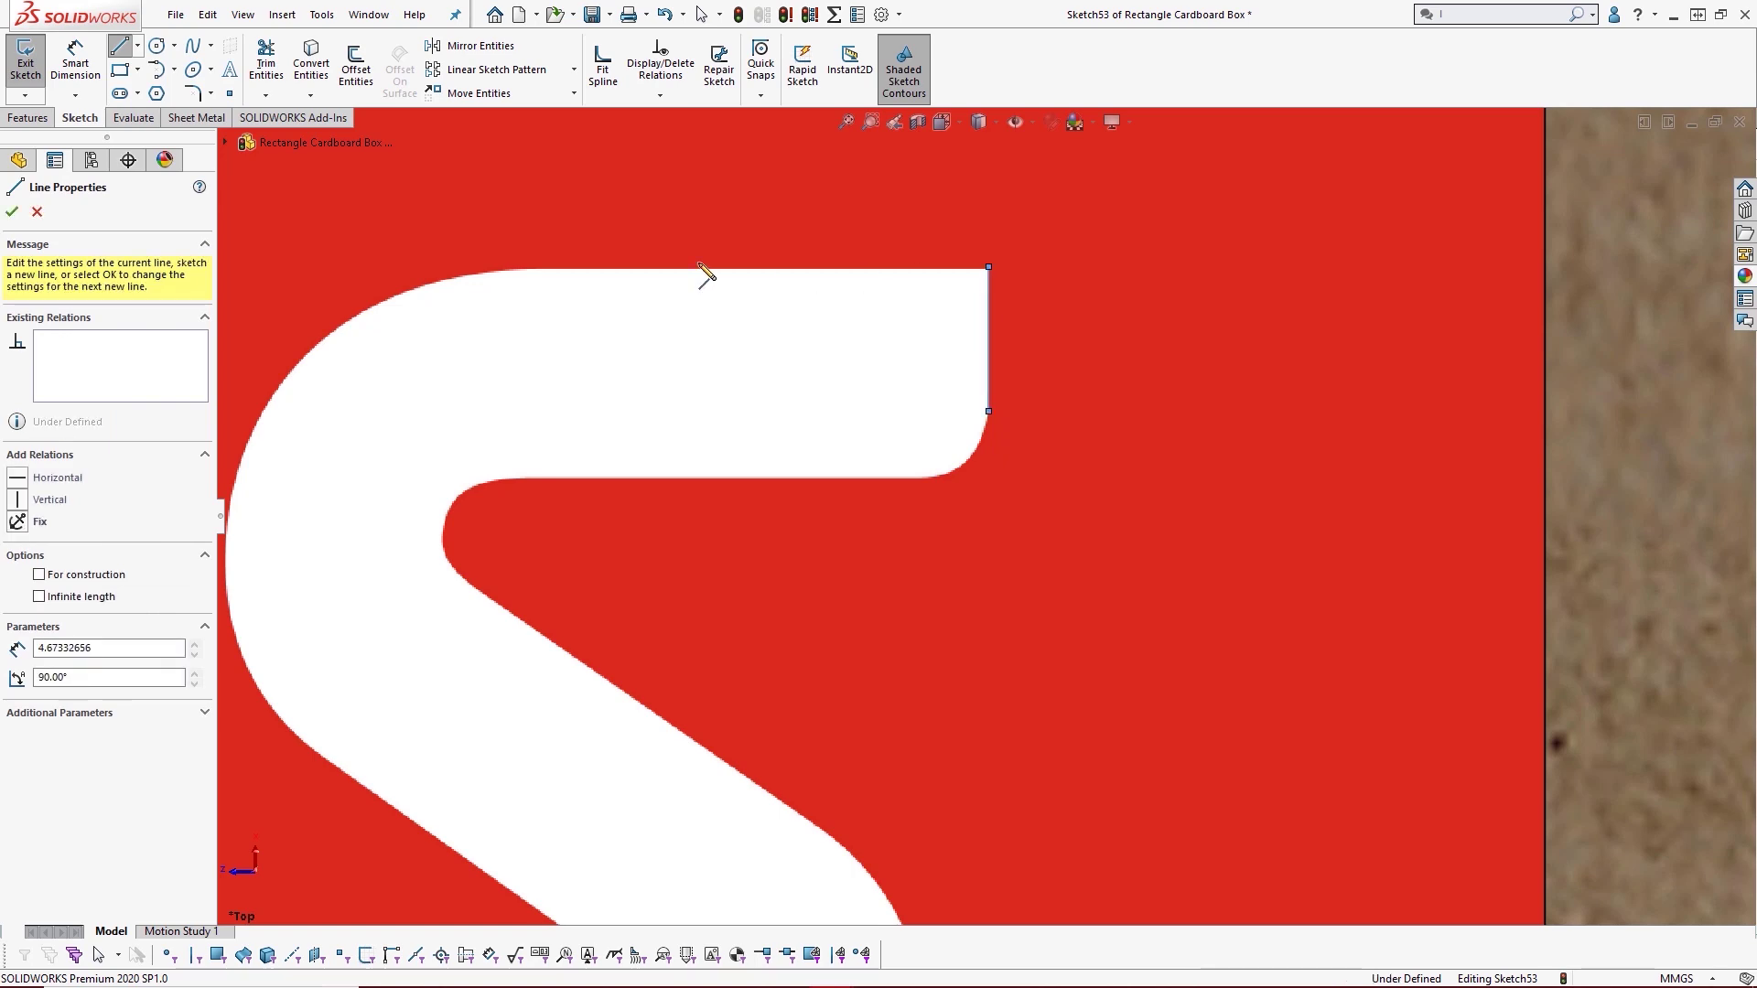
click(534, 267)
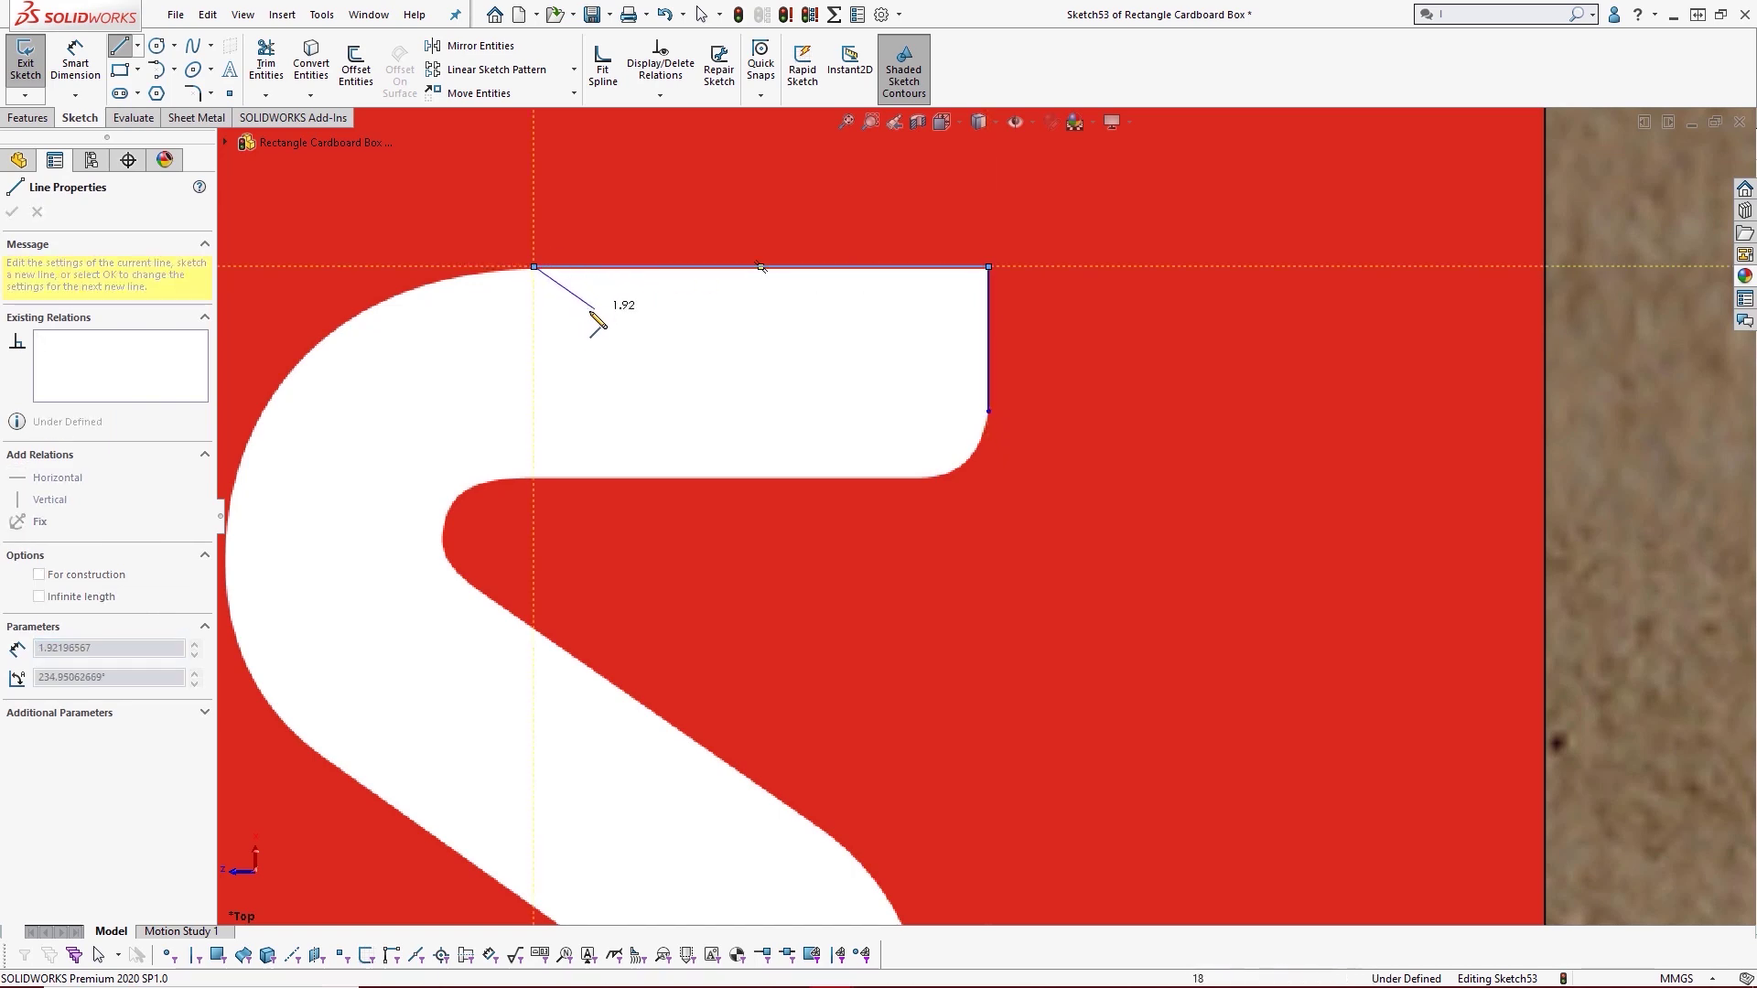
key(Escape)
scroll(765, 424, up, 3)
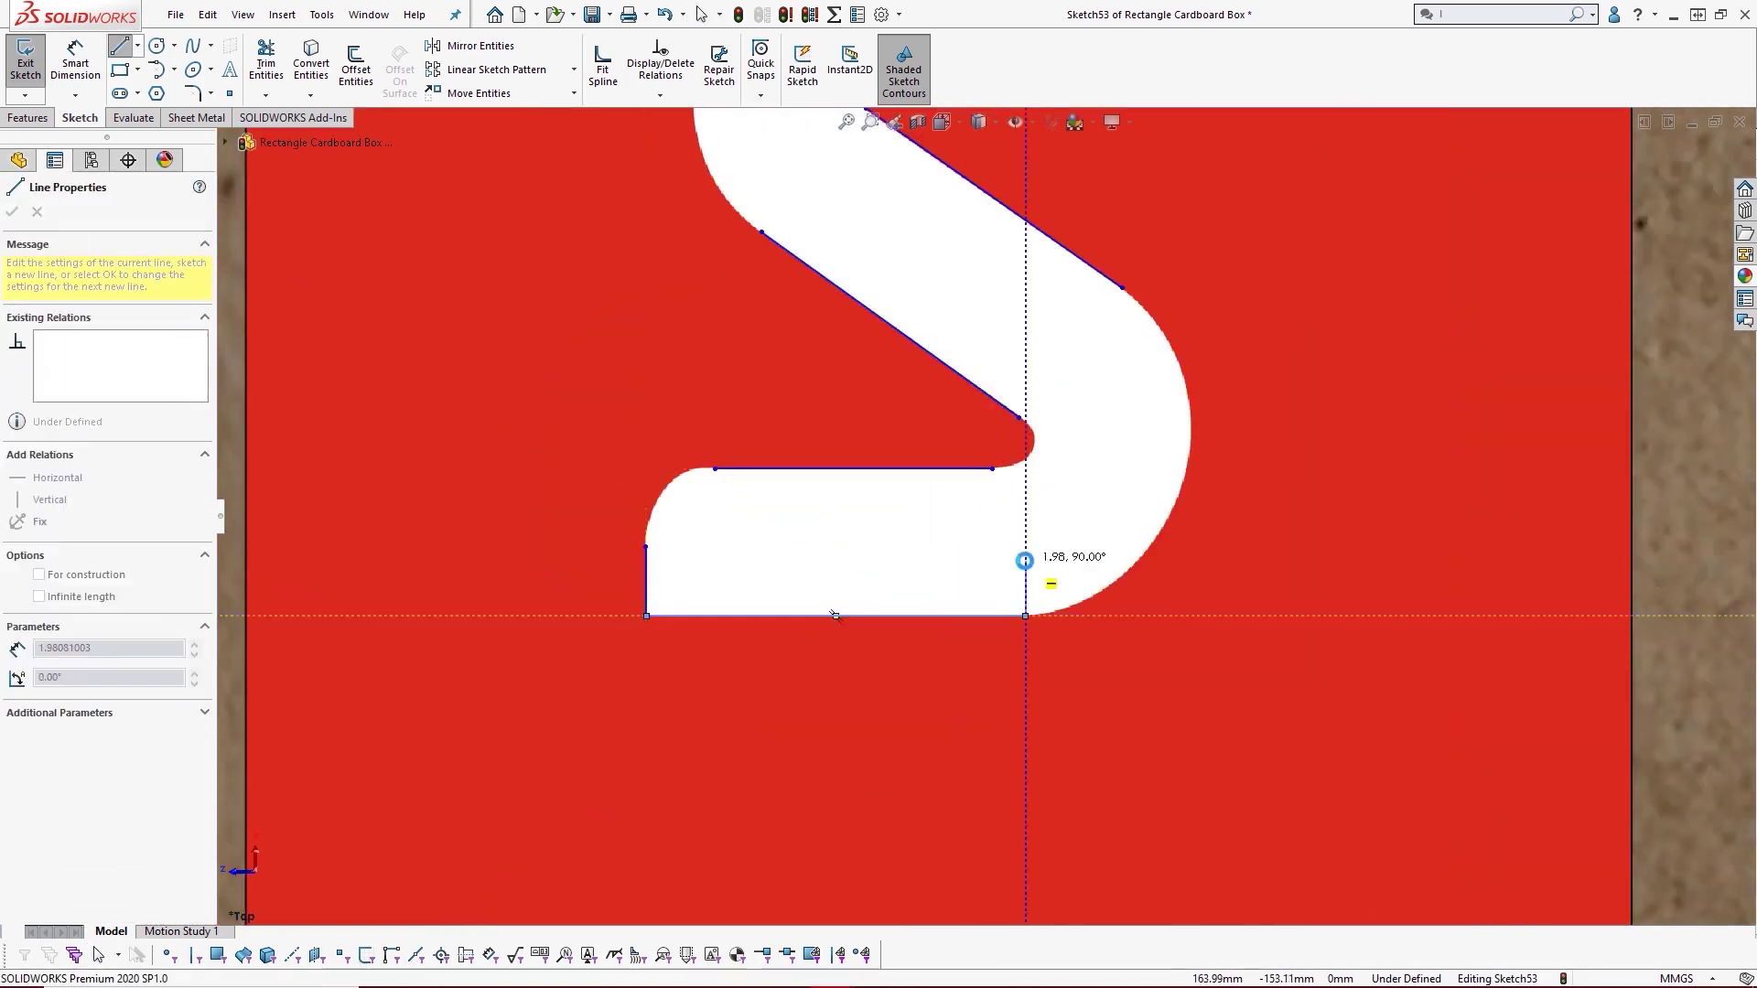